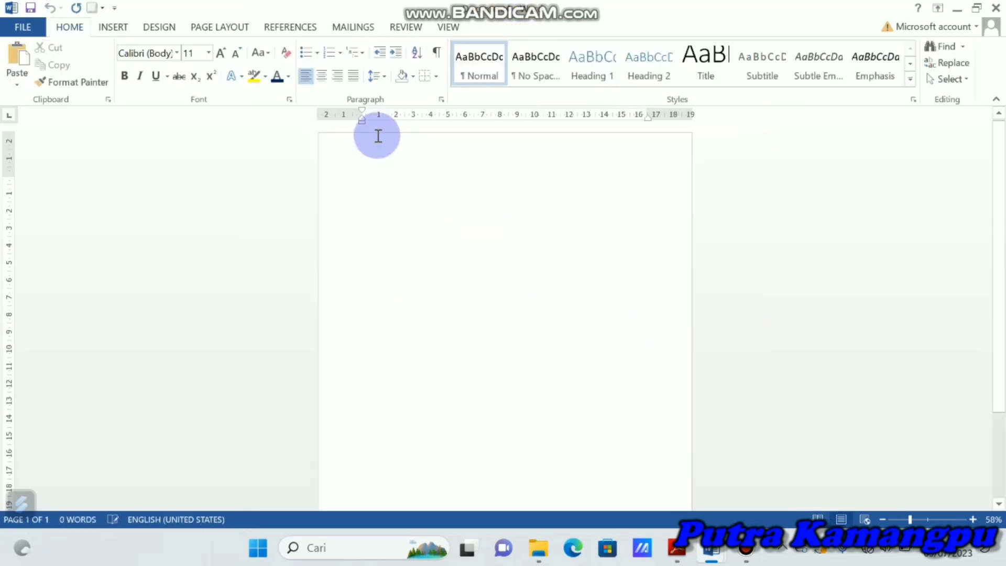
Step: Switch the blank page to landscape orientation with A4 paper size
click(223, 22)
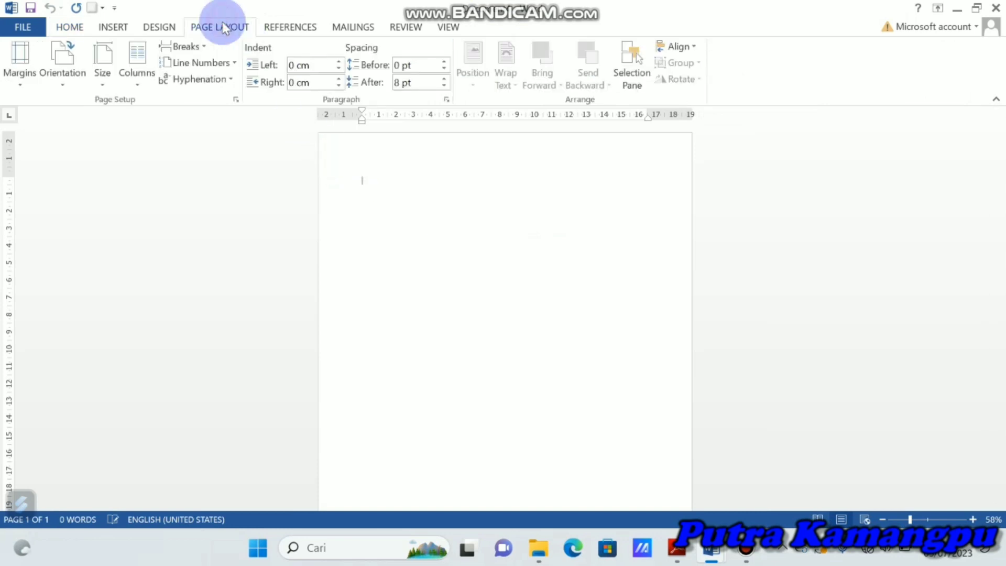
click(73, 63)
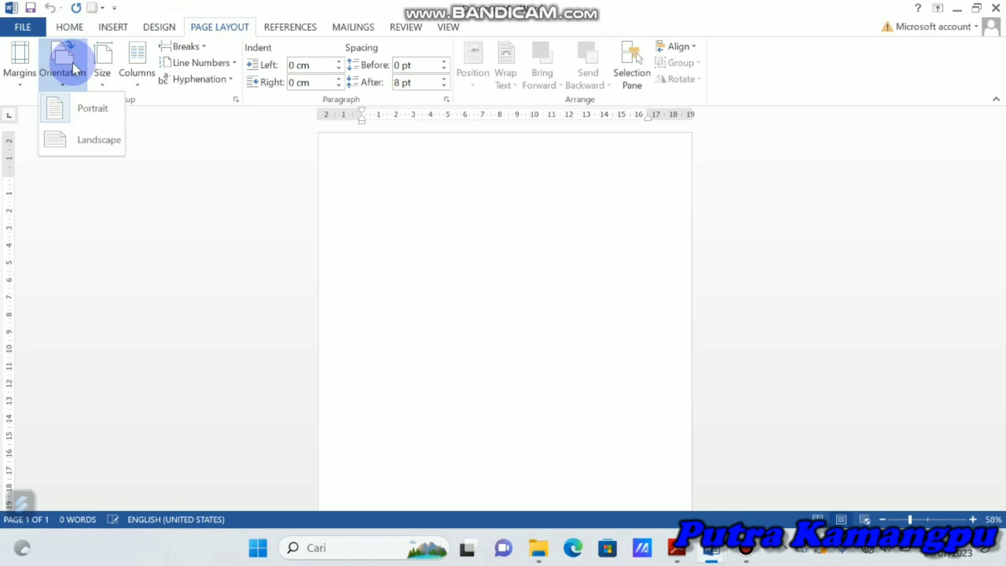
click(87, 139)
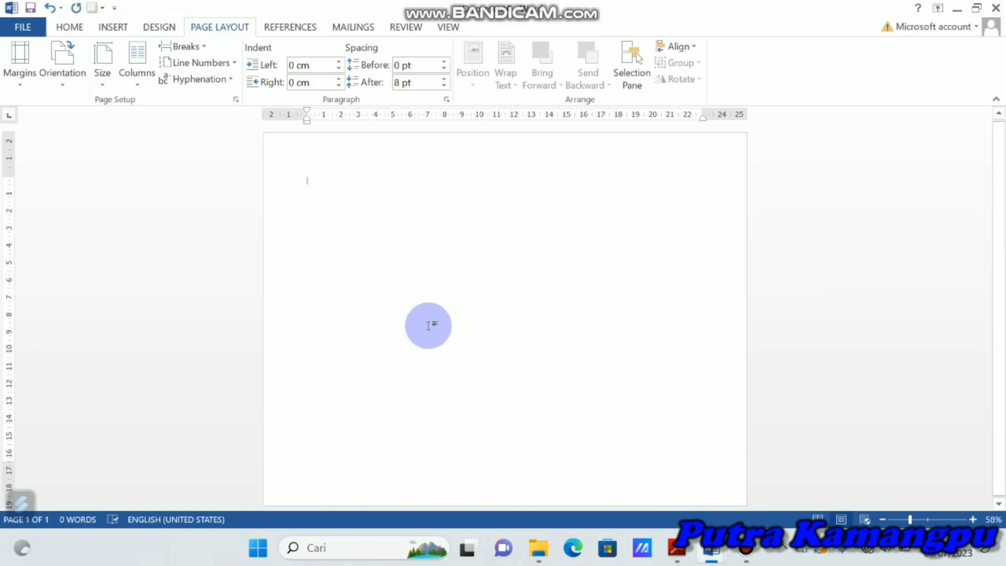
click(109, 68)
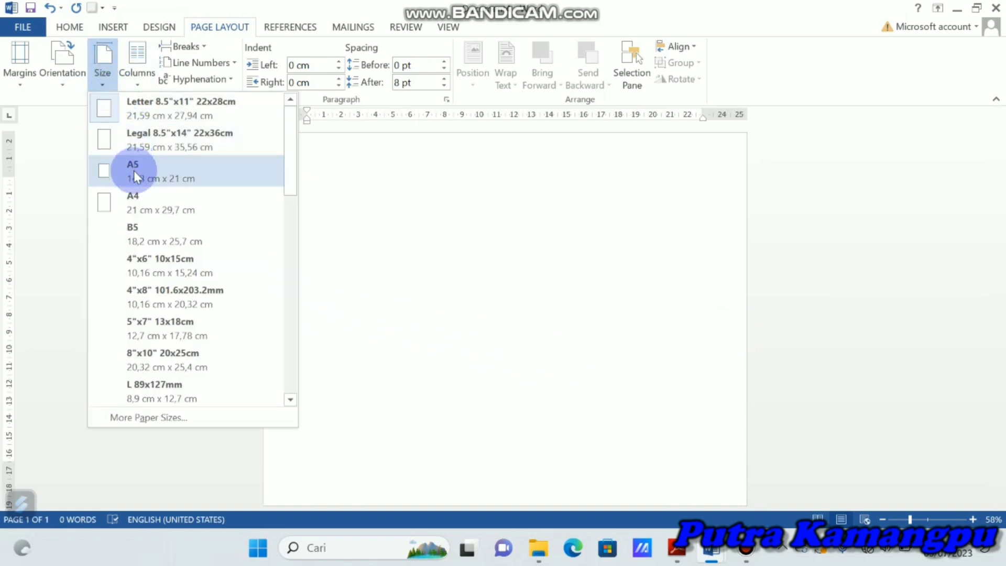
click(131, 200)
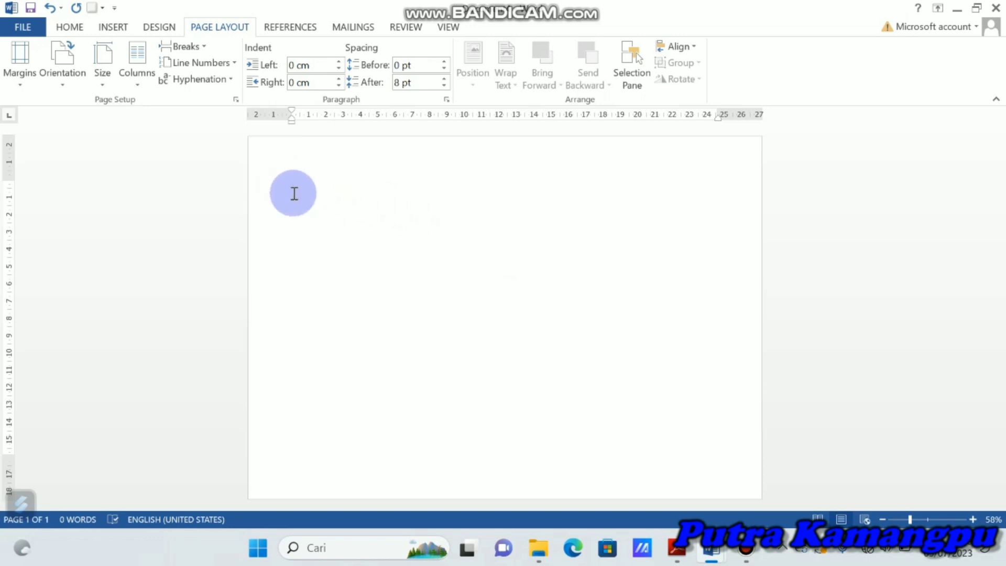
Step: Draw a full-page 21.26 × 30.93 cm rectangle filled White, Background 1, Darker 25%
click(115, 27)
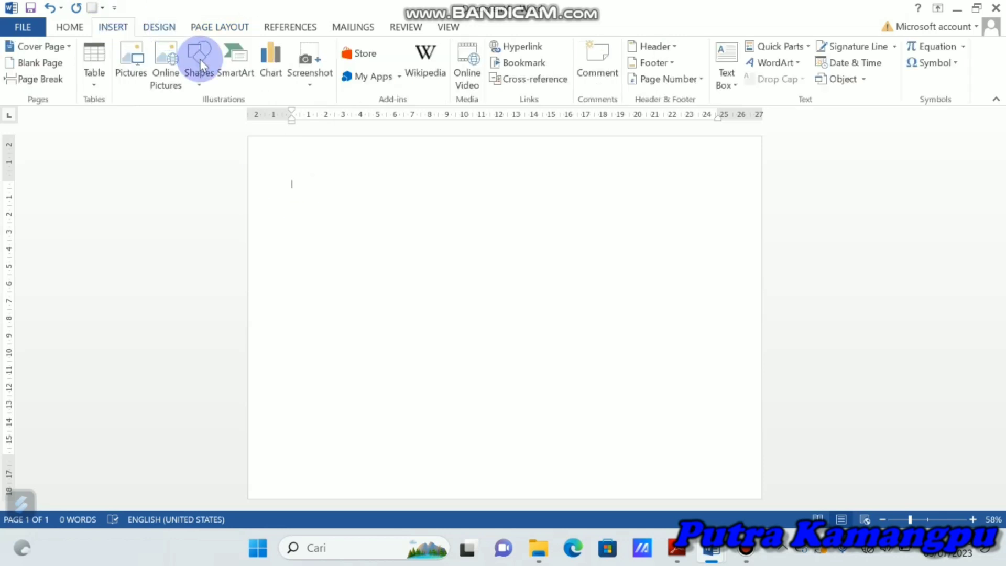
click(200, 58)
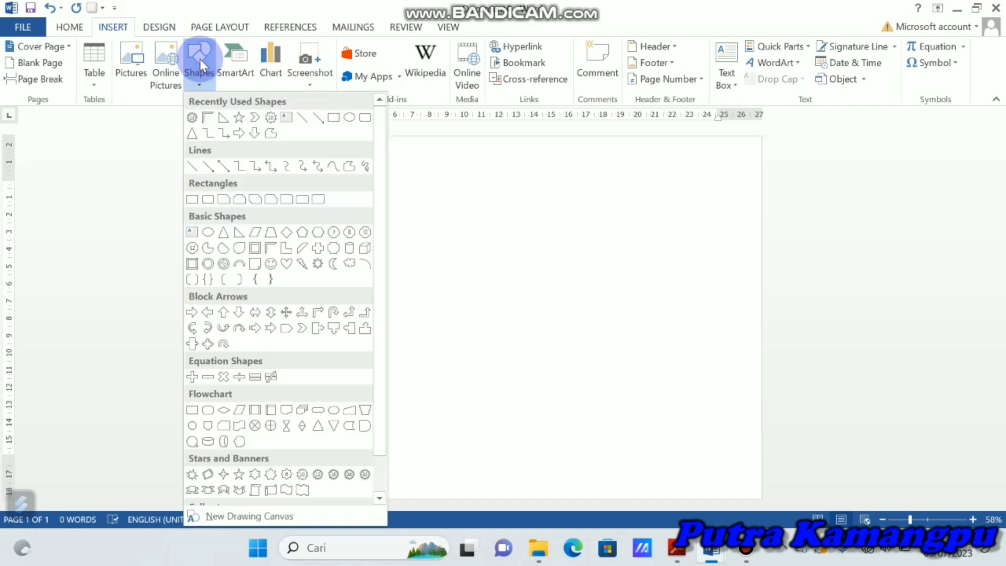
click(334, 118)
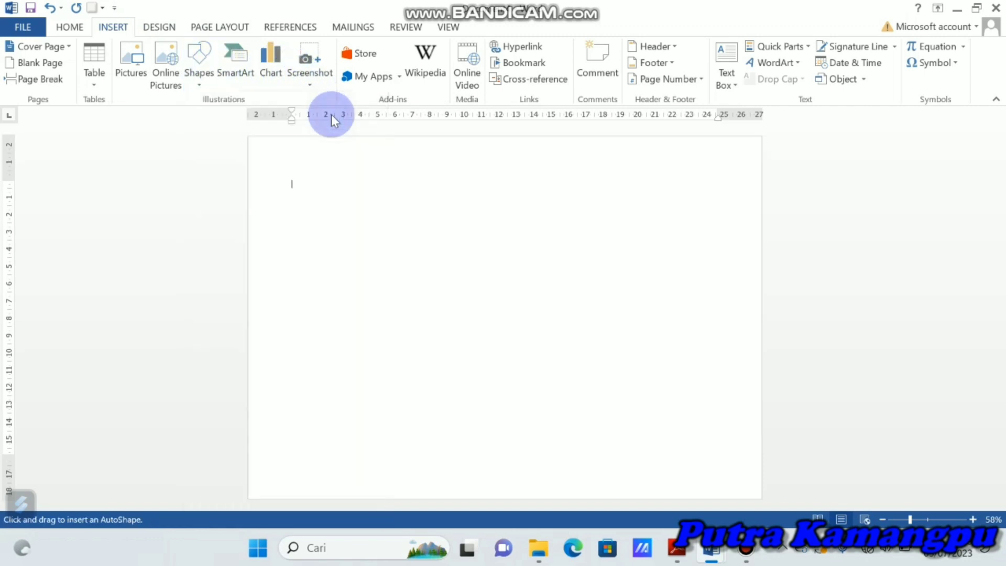
click(254, 139)
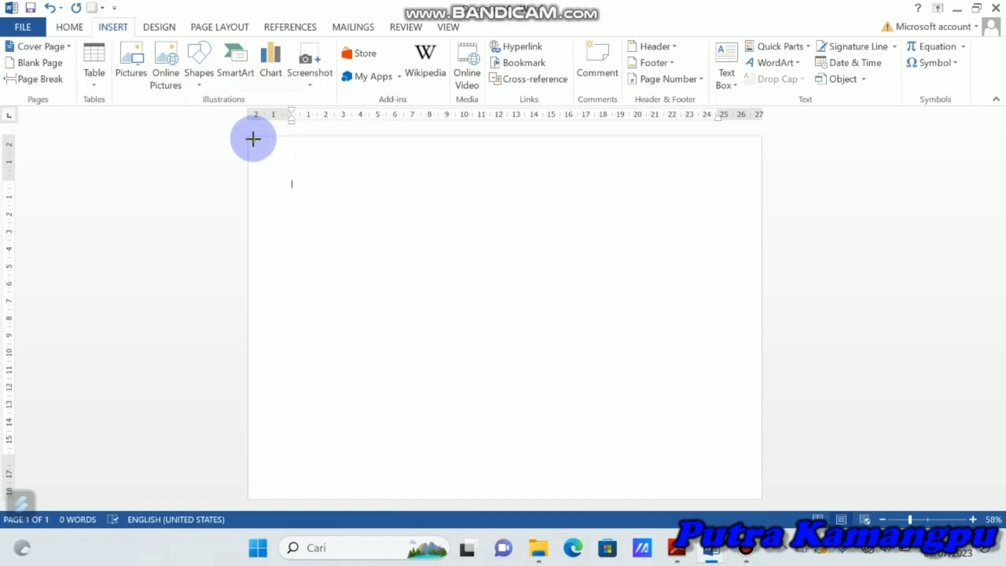
drag(253, 138, 764, 504)
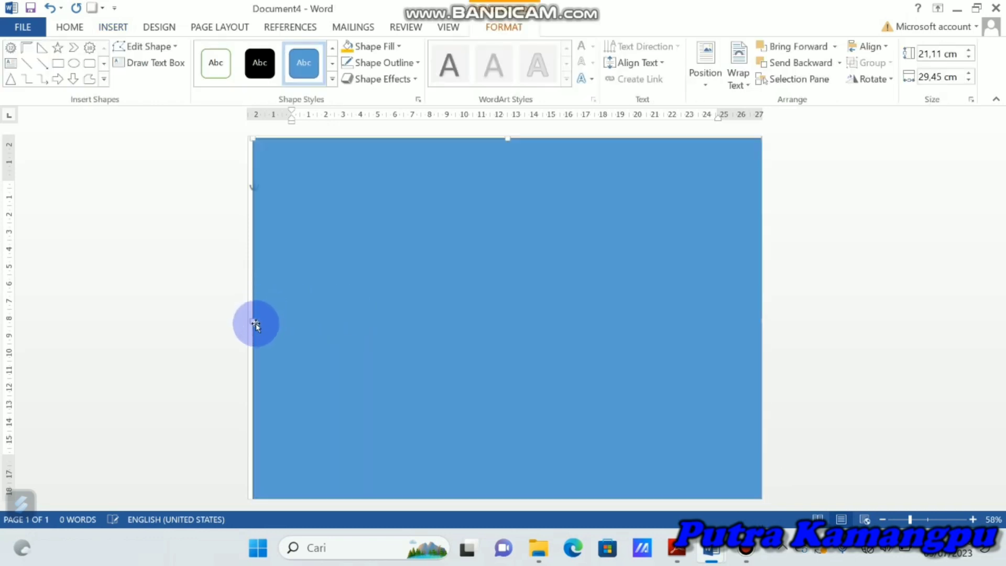
drag(227, 322, 227, 322)
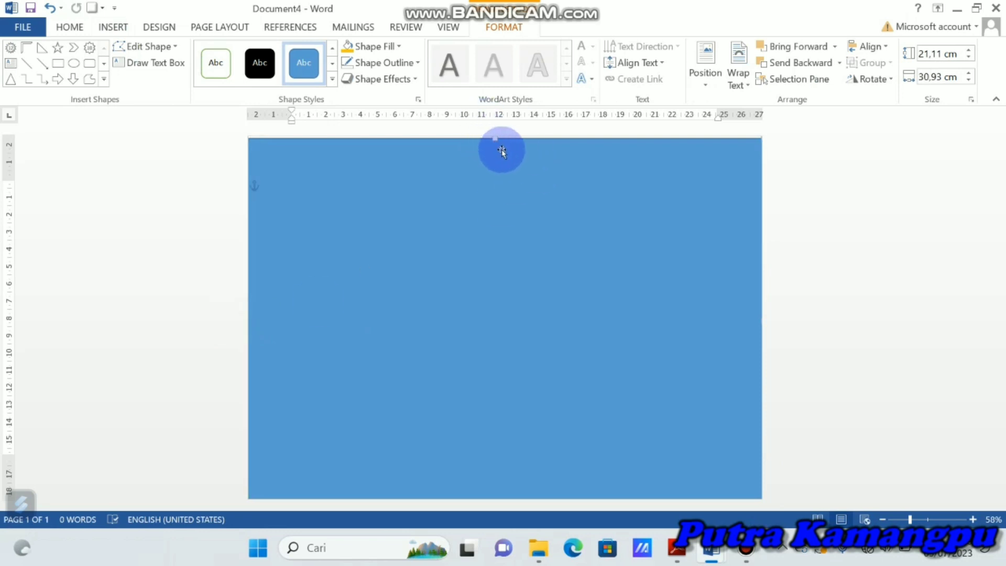
drag(494, 138, 494, 132)
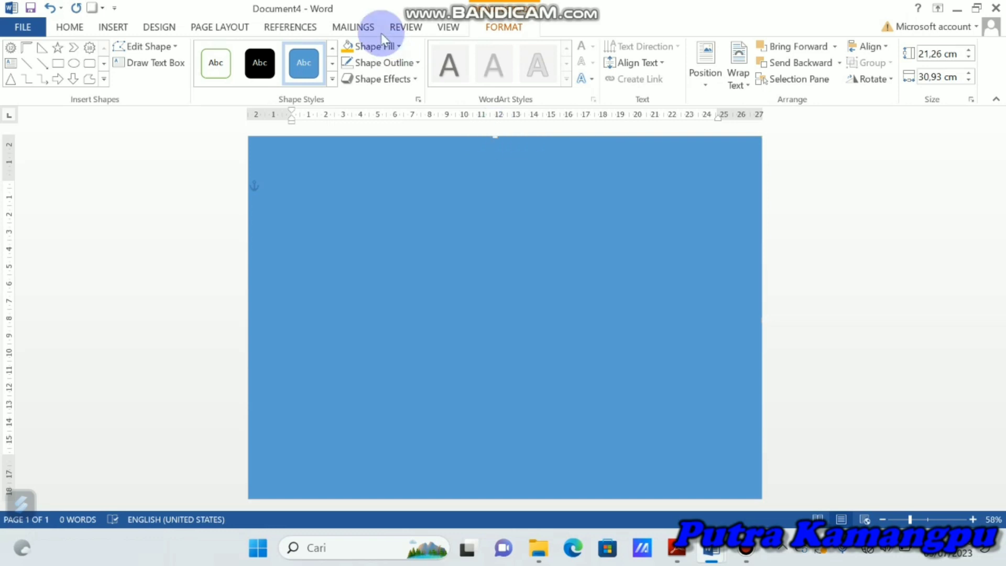
click(397, 46)
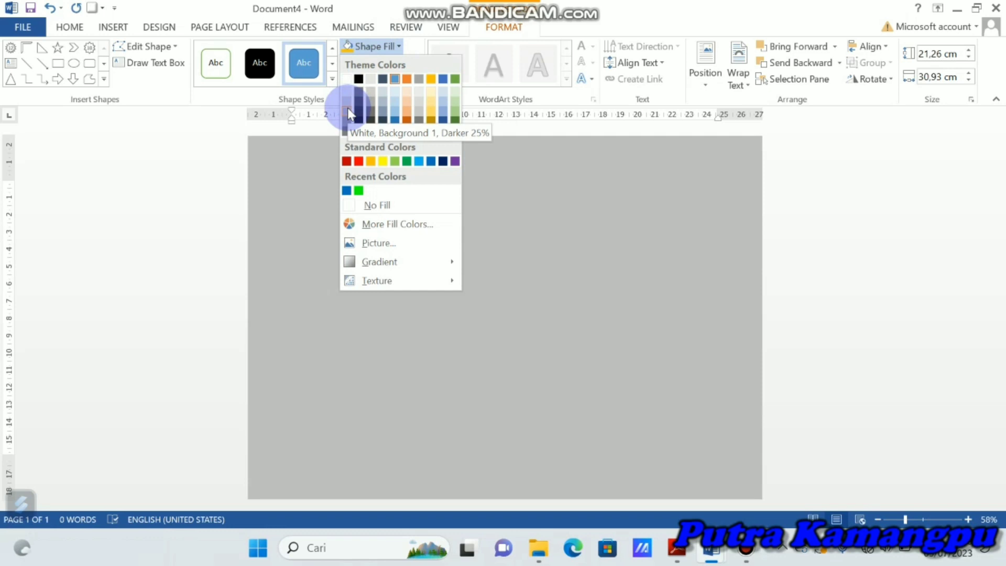
click(348, 109)
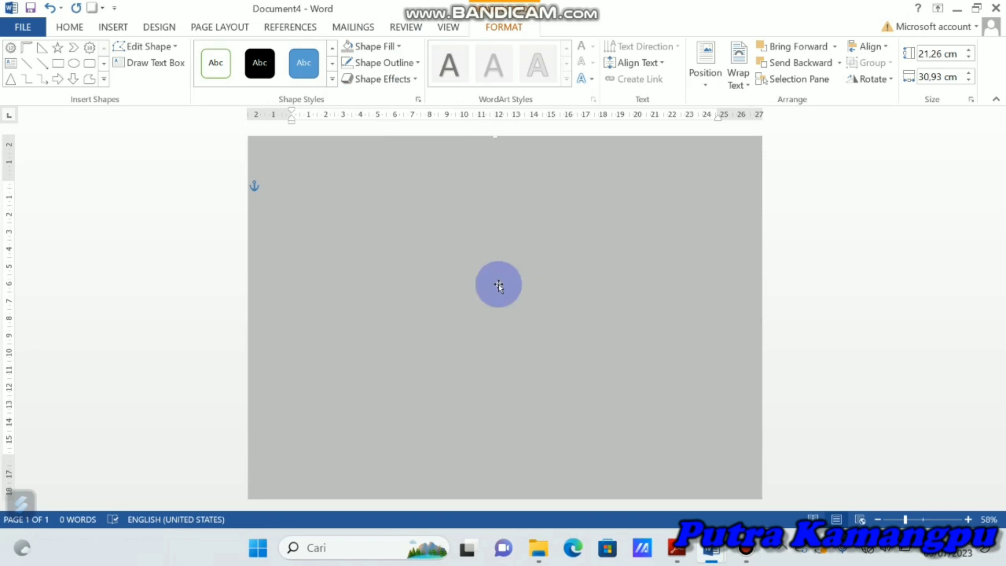
Step: Draw a second rectangle inside the grey one, sized 18.96 × 27 cm with an even margin
click(112, 29)
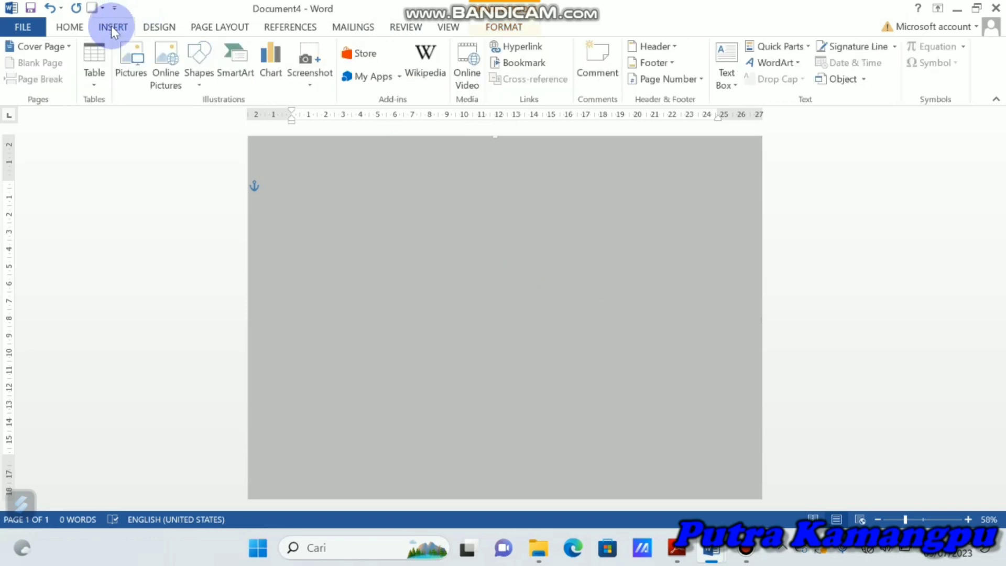
click(196, 54)
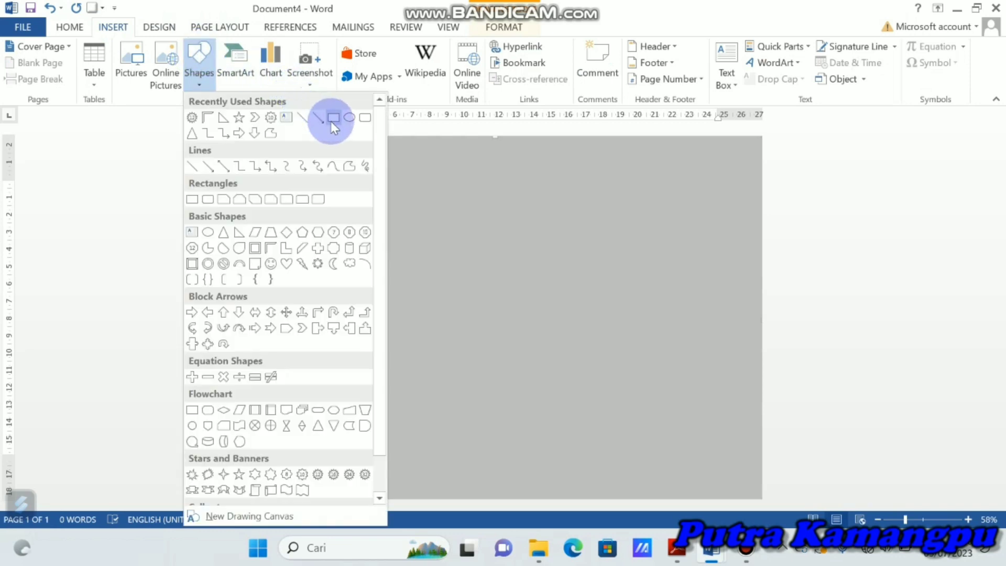
click(332, 117)
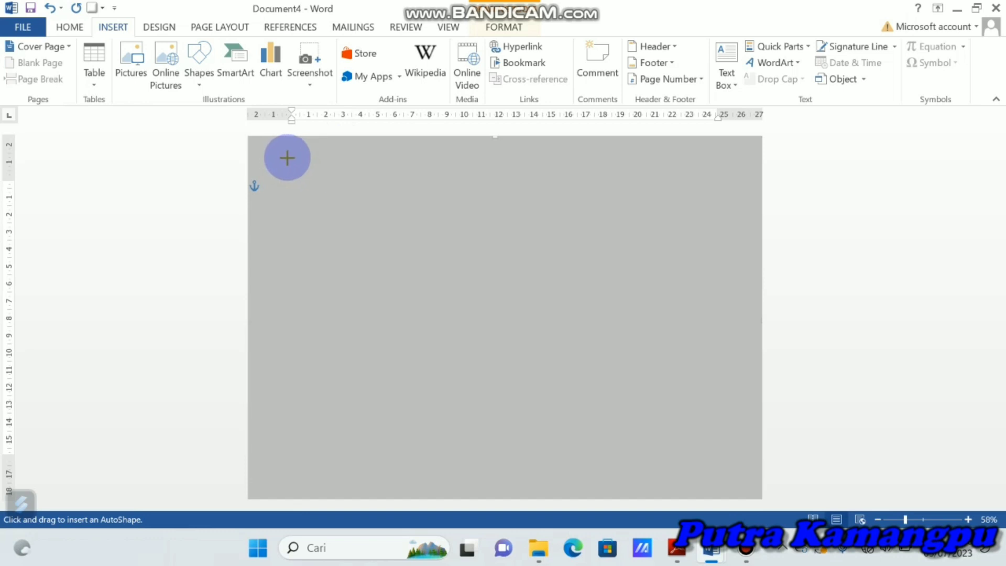
drag(284, 162, 539, 405)
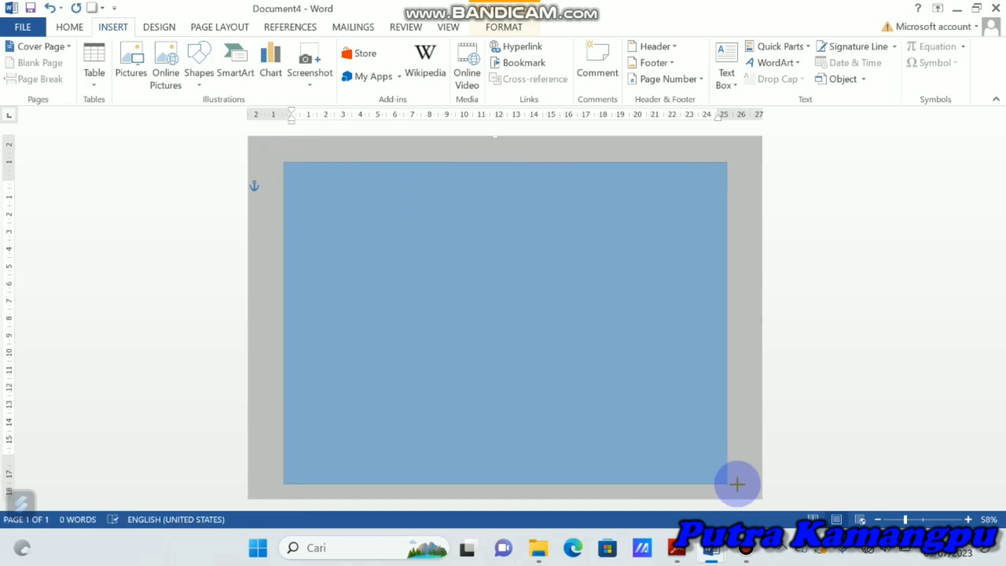
drag(664, 478, 739, 485)
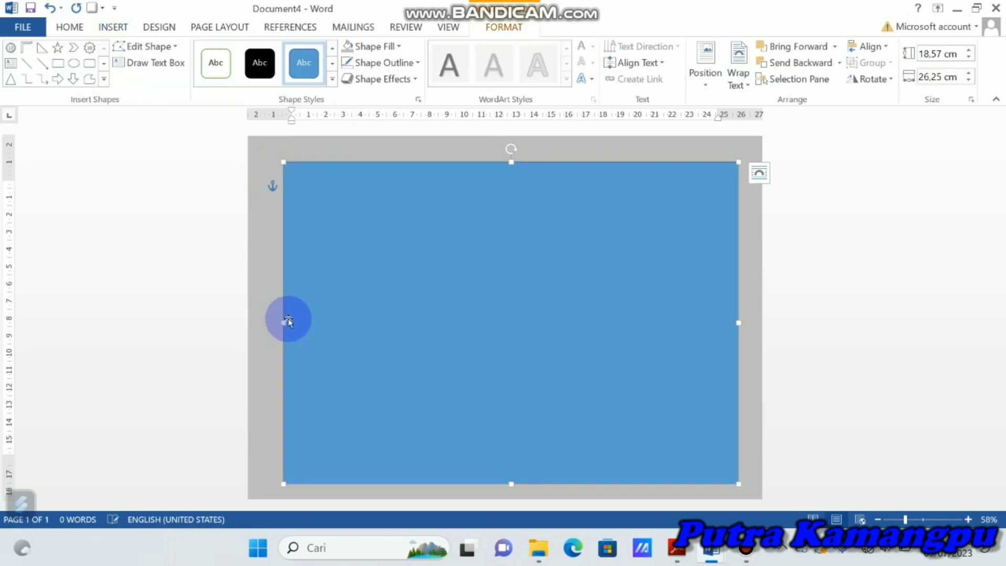
drag(279, 323, 271, 322)
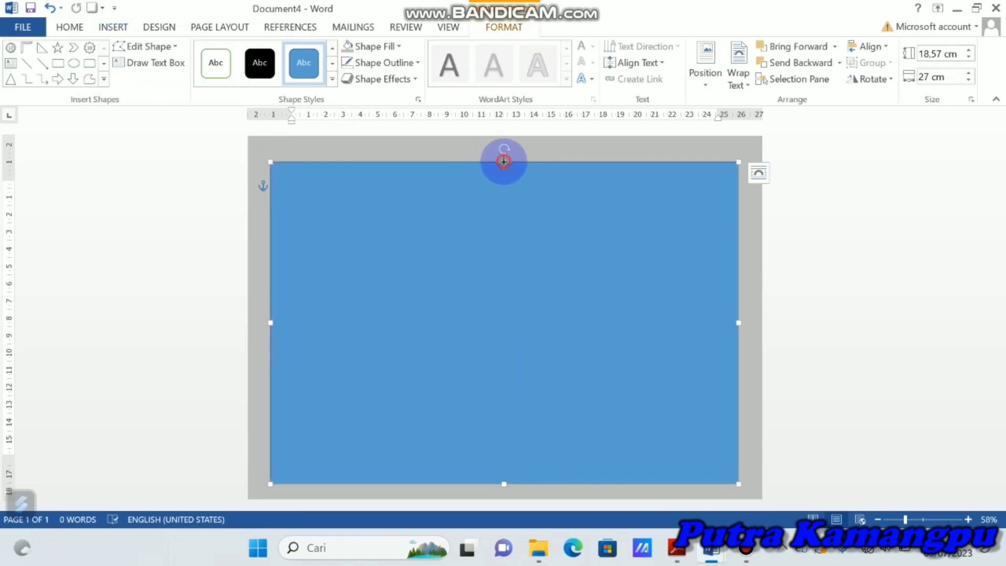
drag(504, 161, 504, 155)
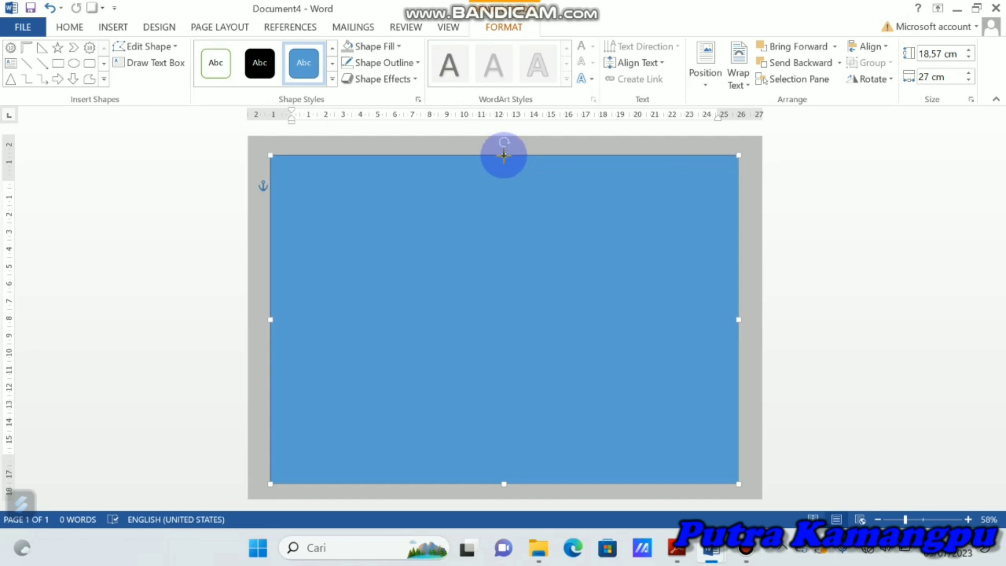
click(657, 354)
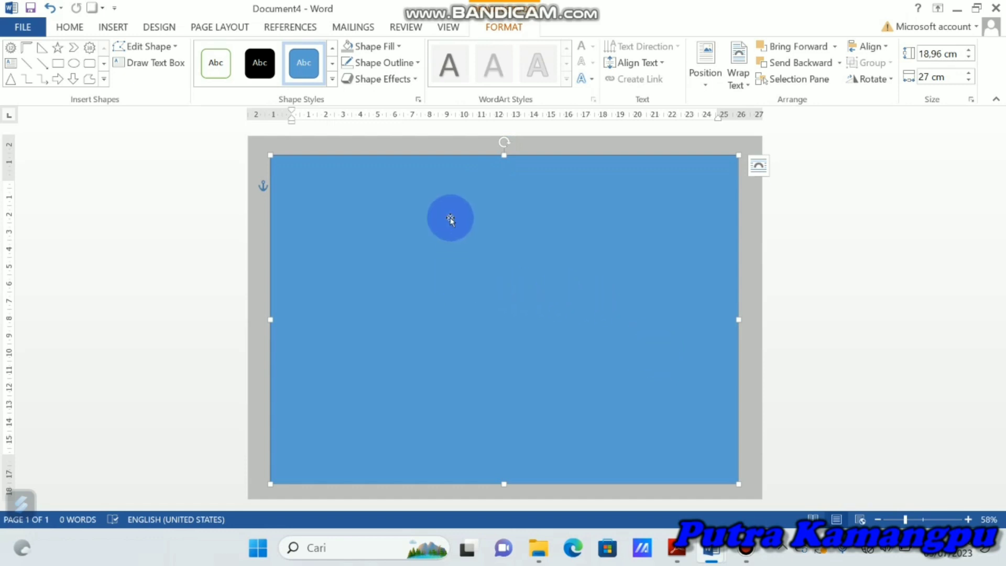
Step: Fill the inner rectangle pale green and give it a 4½ pt gold outline
click(401, 46)
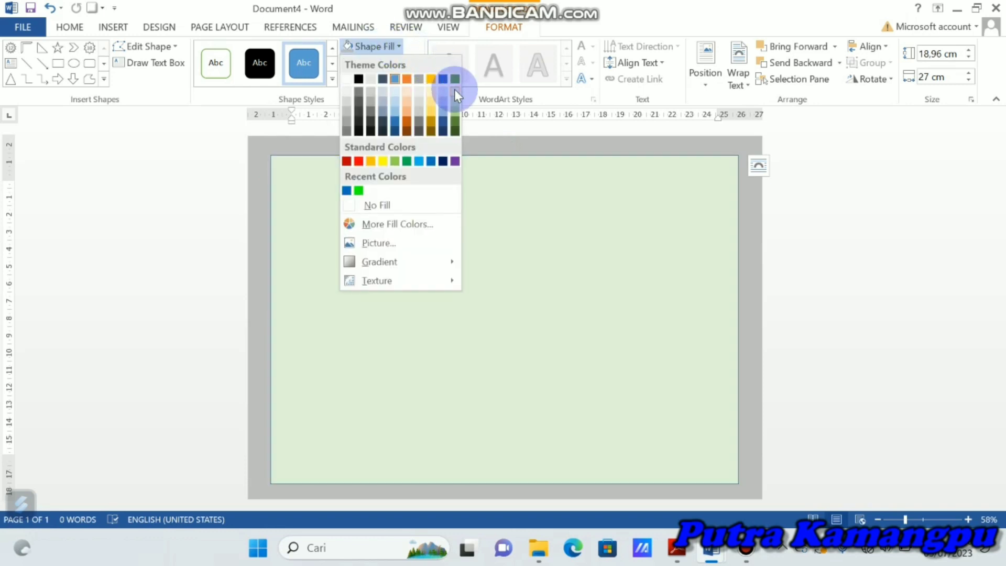
click(455, 89)
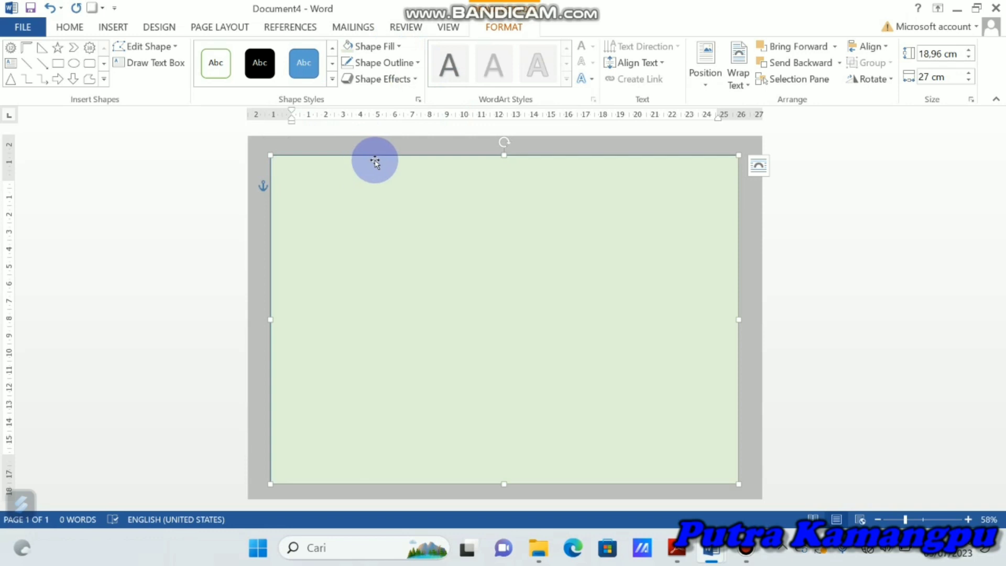
click(419, 64)
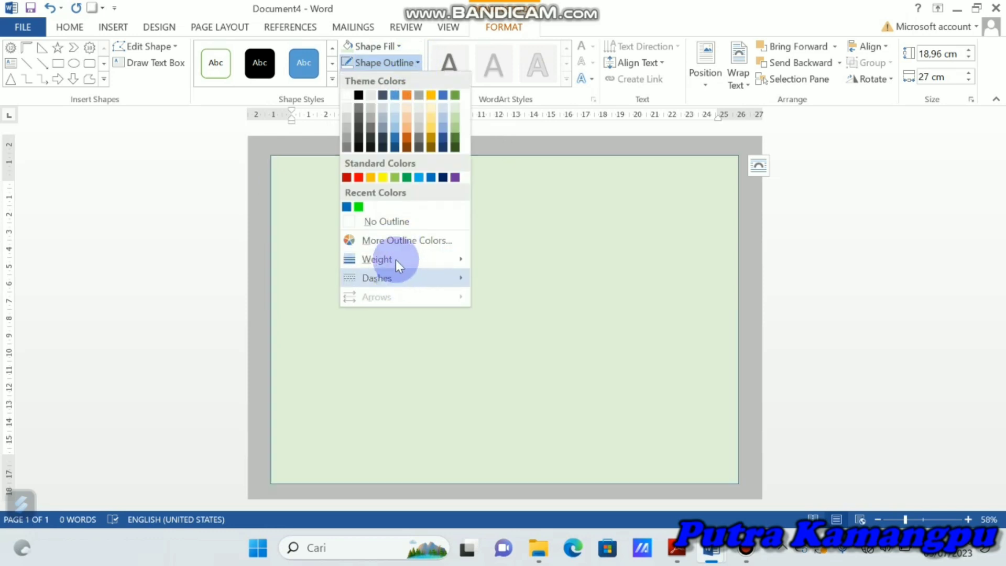
mouse_move(377, 259)
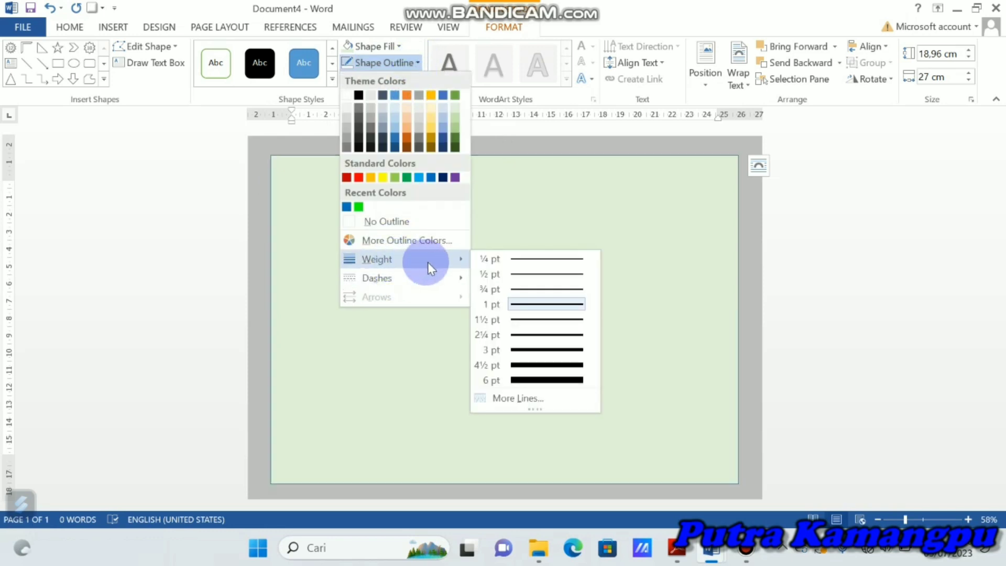
click(498, 363)
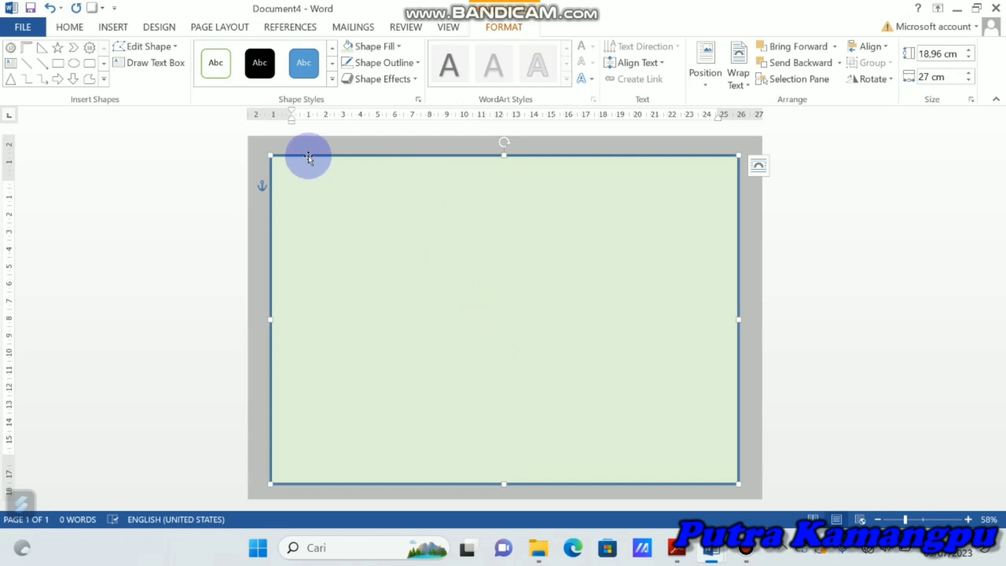
click(417, 62)
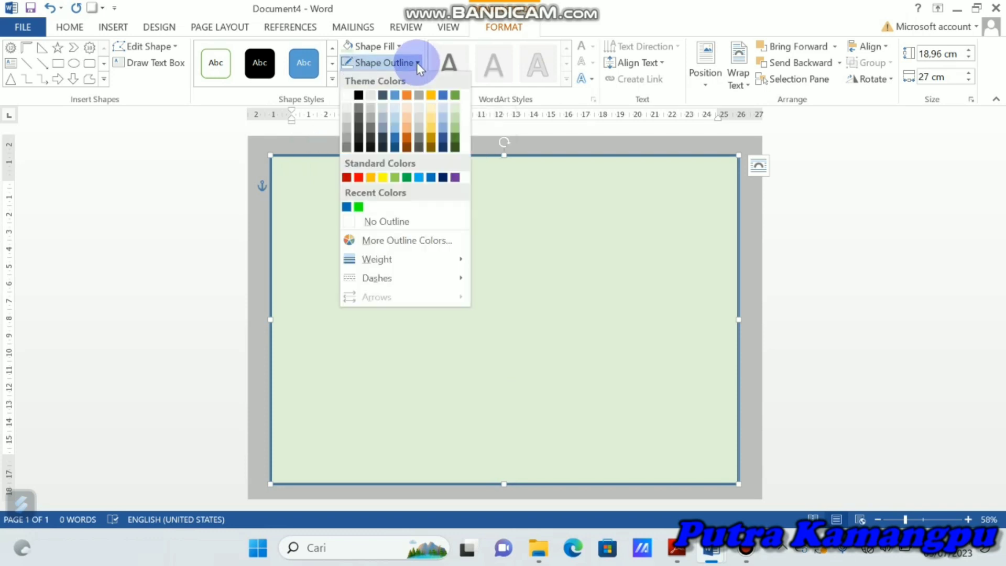
click(369, 178)
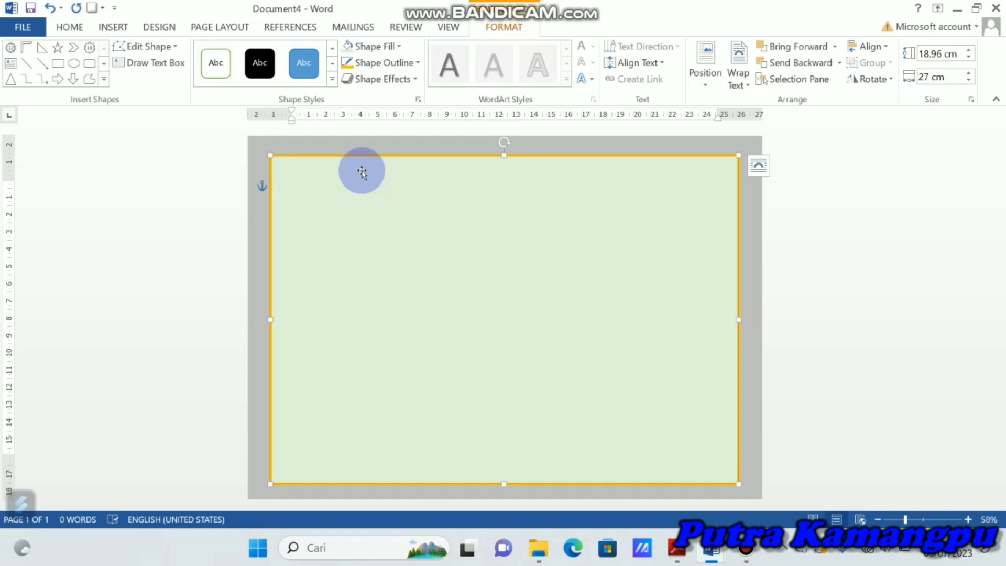
Step: Place a 4.23 × 21.97 cm diagonal band across the lower-left corner, running past the edges
click(58, 62)
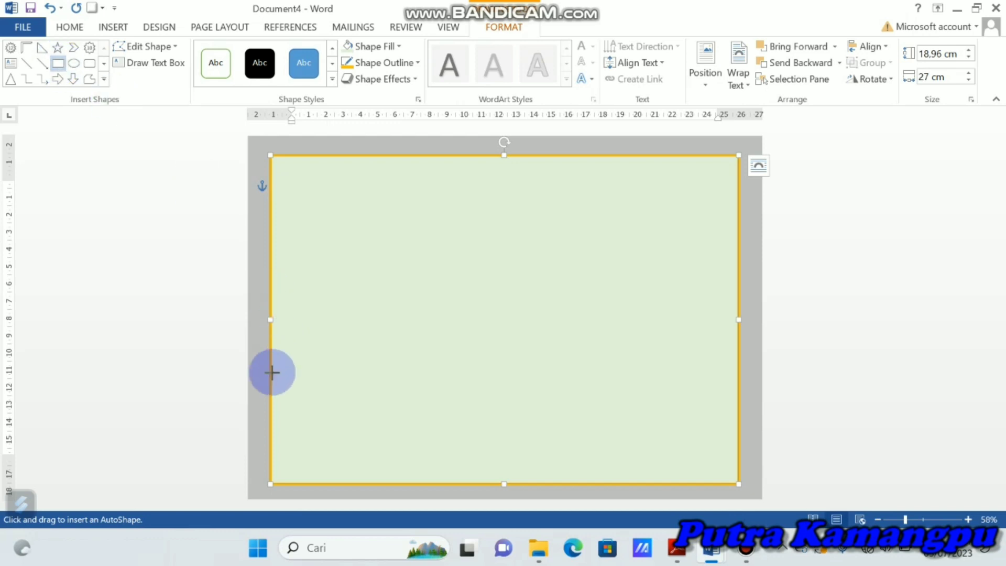
drag(254, 356, 294, 401)
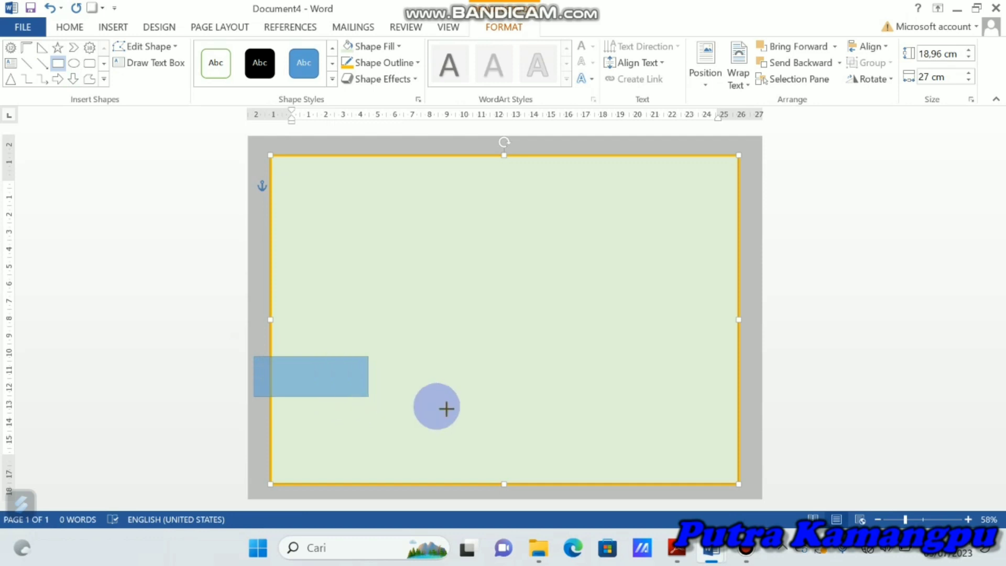
drag(294, 402, 530, 428)
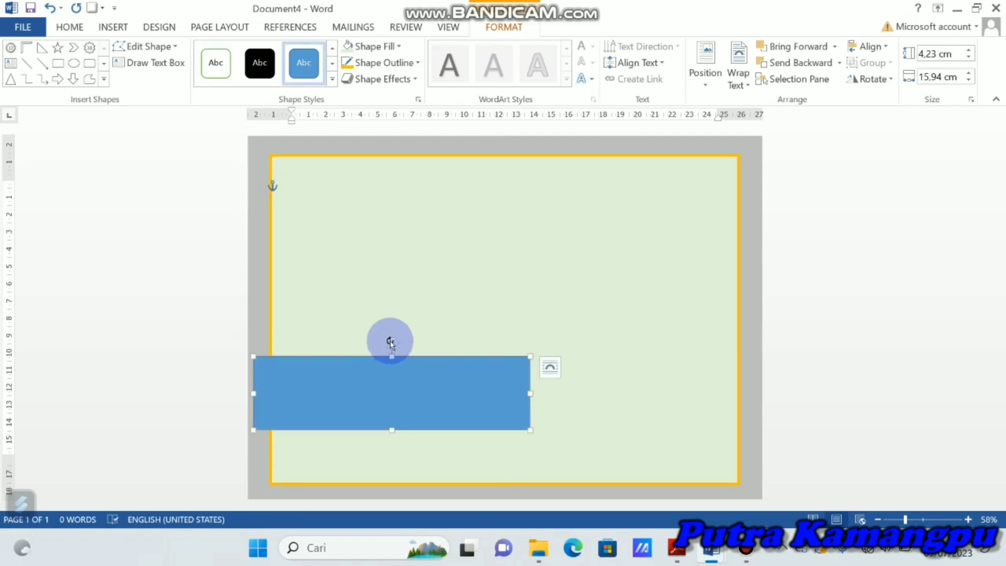
drag(396, 342, 416, 371)
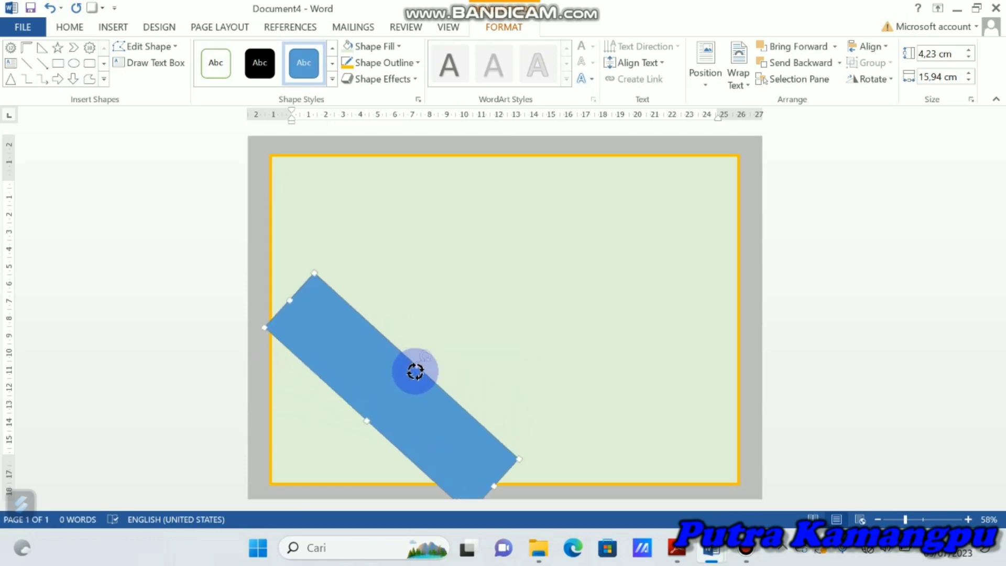
mouse_move(377, 376)
mouse_down()
mouse_move(326, 404)
mouse_move(409, 478)
mouse_up()
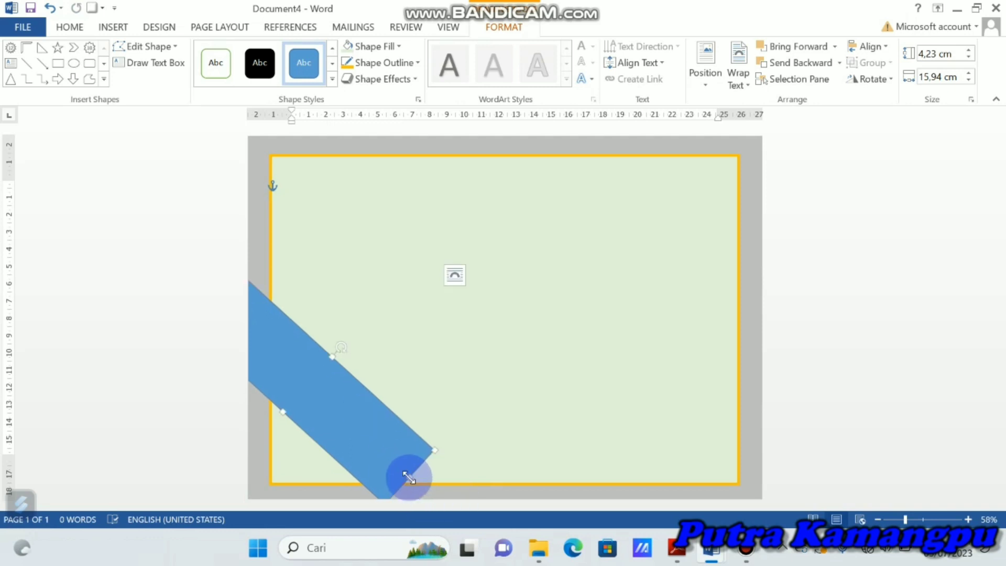
drag(409, 478, 484, 548)
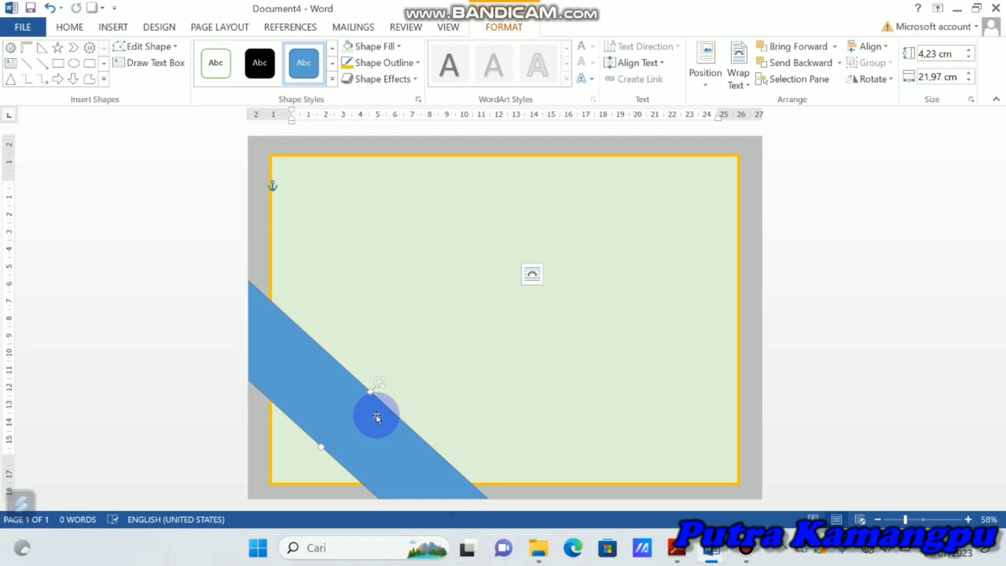
Step: Fill the diagonal band grey and give it a 4½ pt dark red outline
click(401, 46)
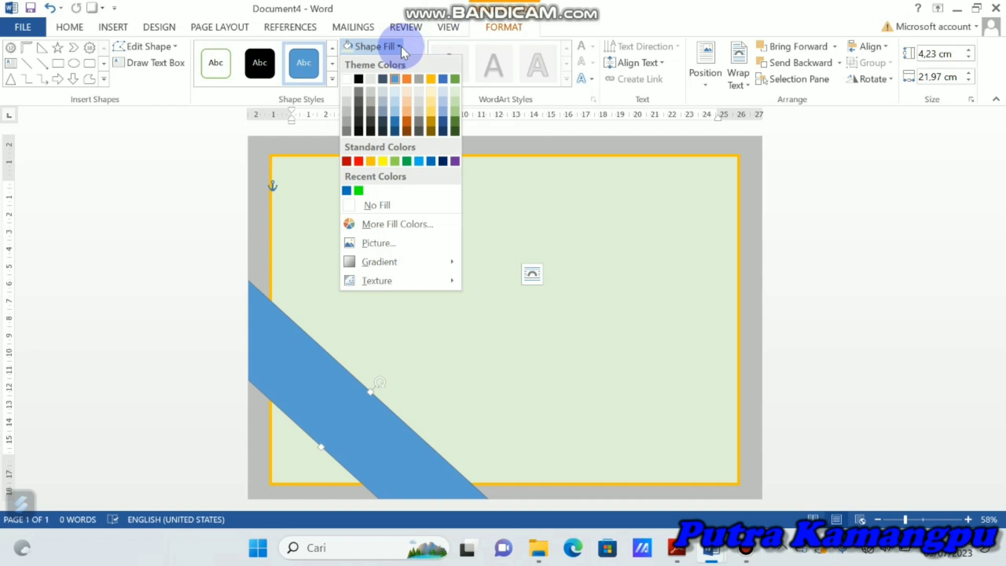
click(370, 116)
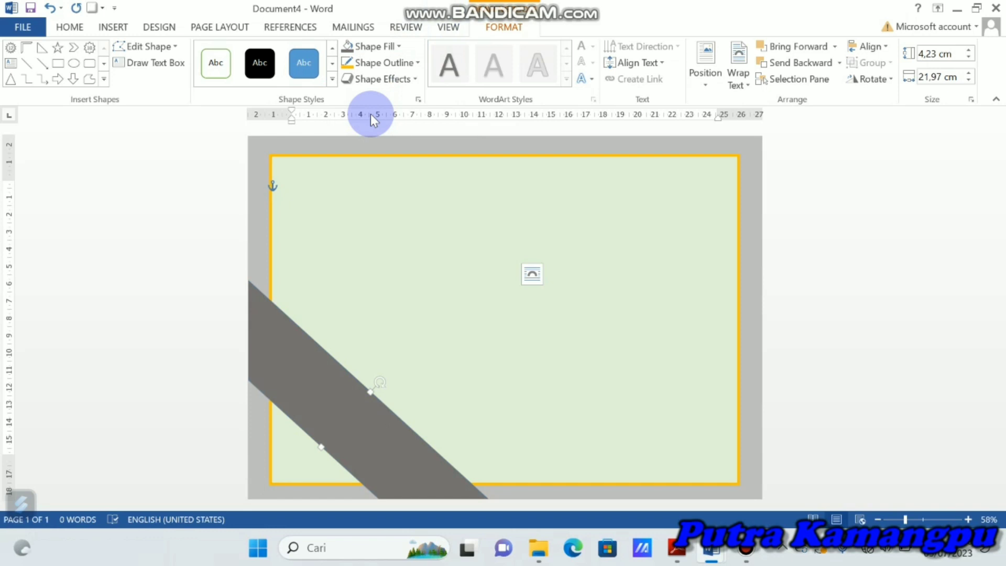
click(292, 315)
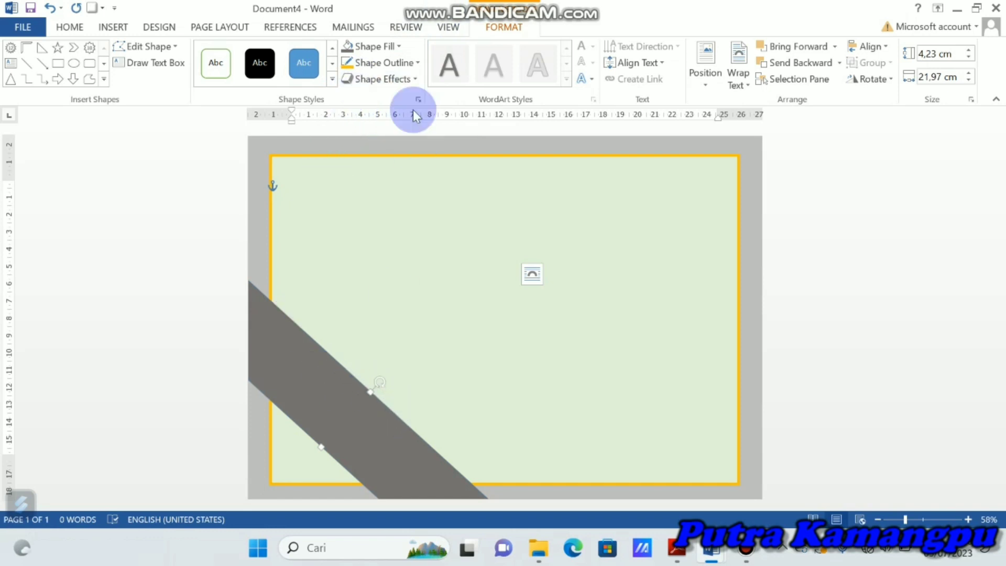
click(418, 62)
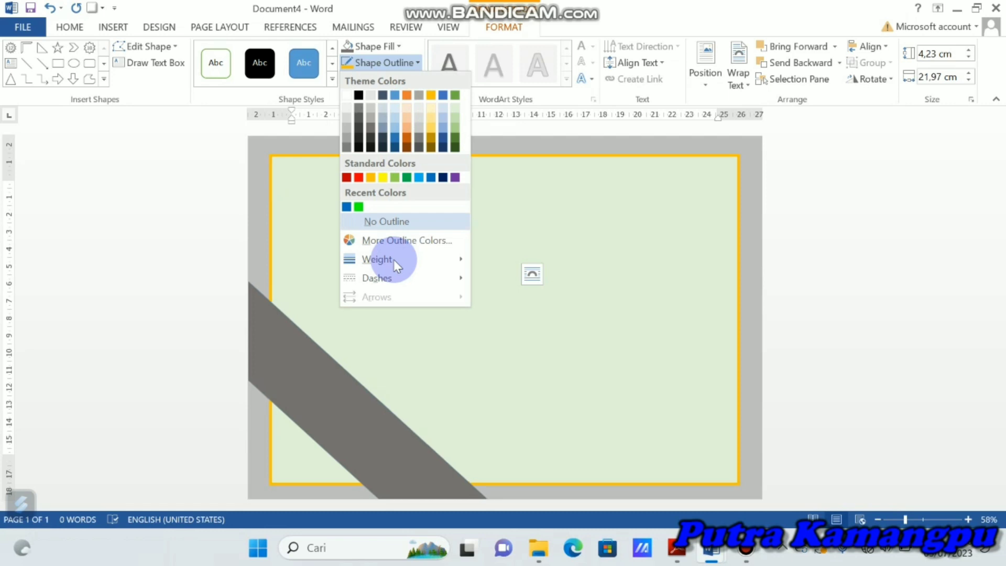
mouse_move(377, 259)
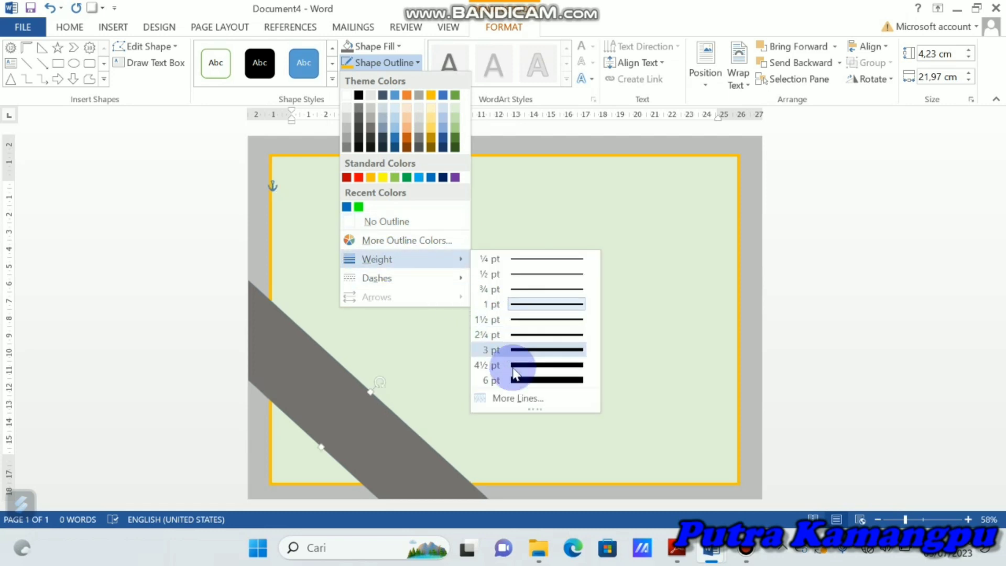
click(514, 367)
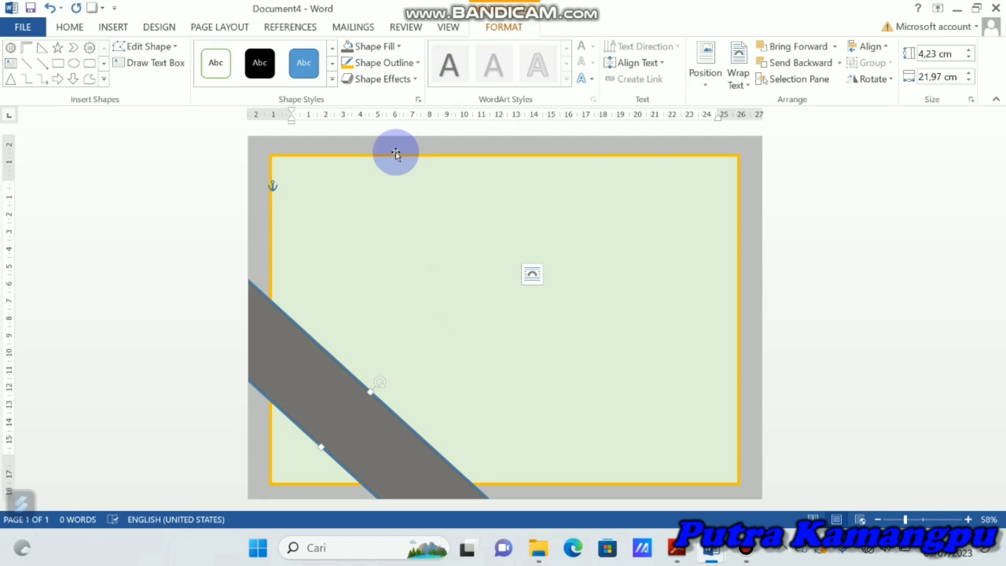
click(417, 60)
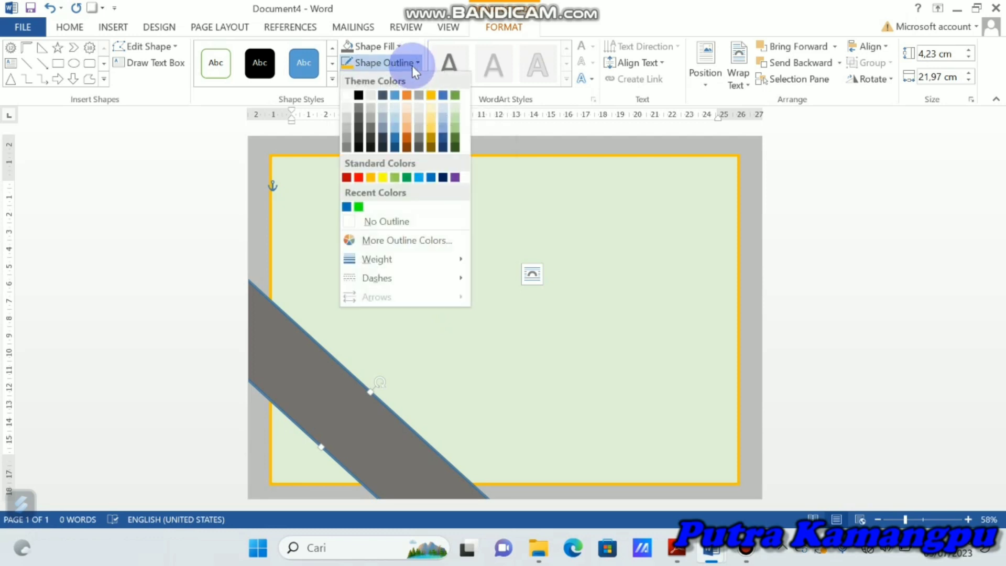
click(346, 178)
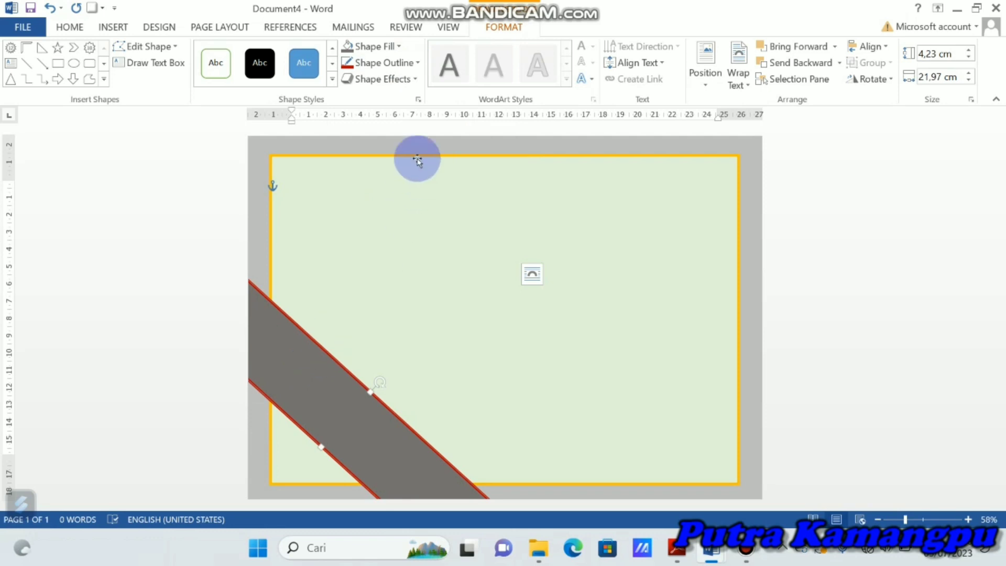
Step: Apply a dark gradient fill to the band and place a copy across the top-right corner
click(400, 47)
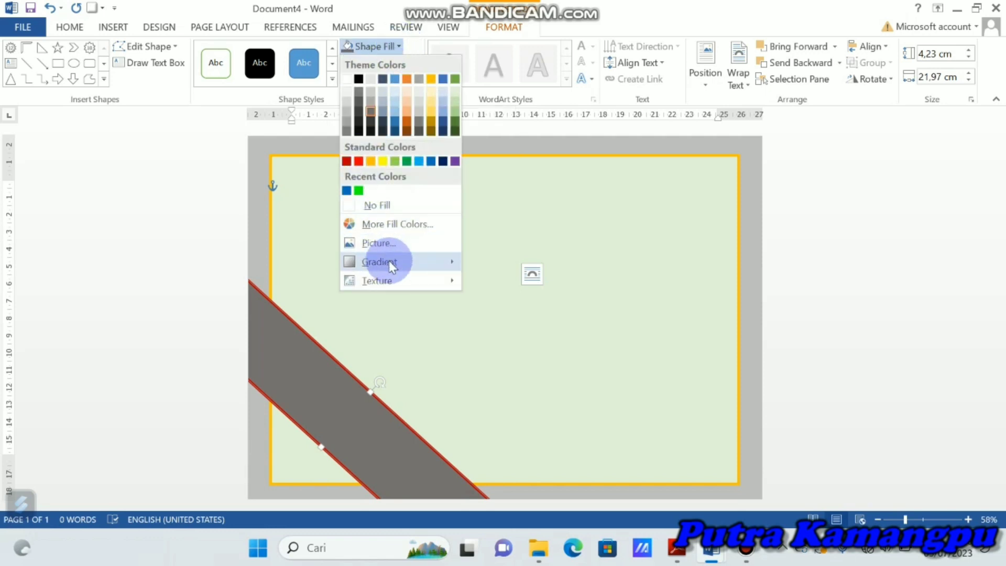
mouse_move(379, 262)
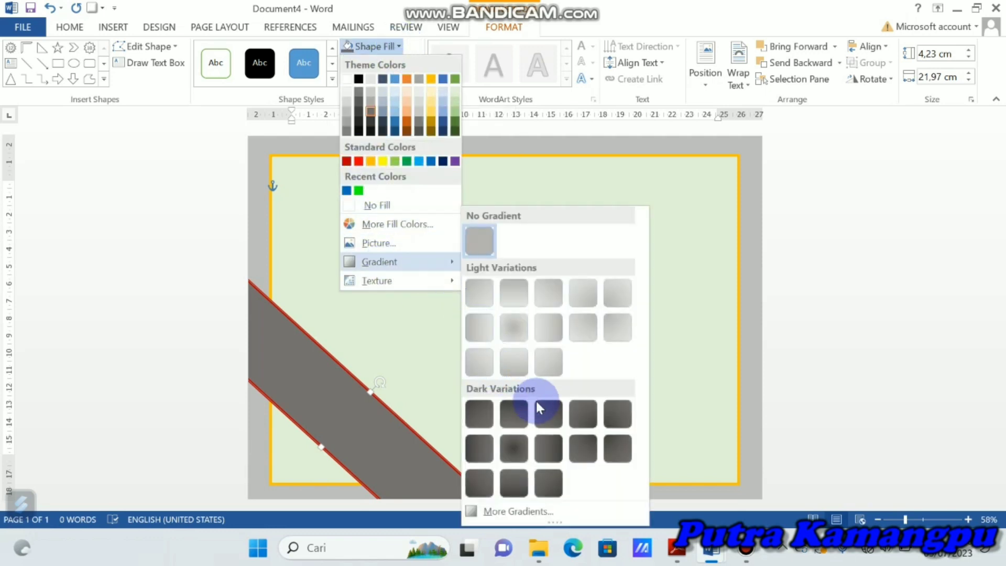
click(544, 450)
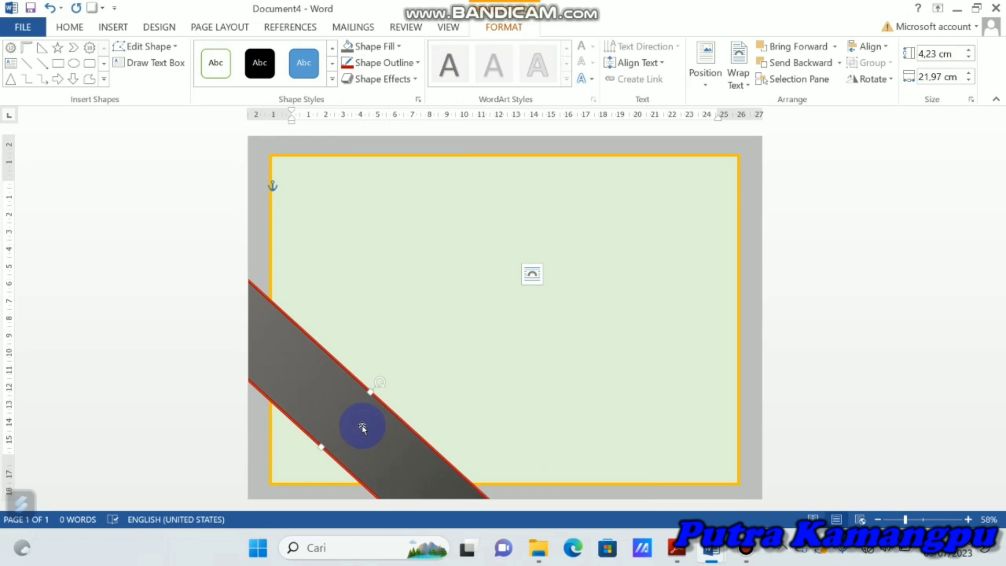
drag(363, 428, 358, 419)
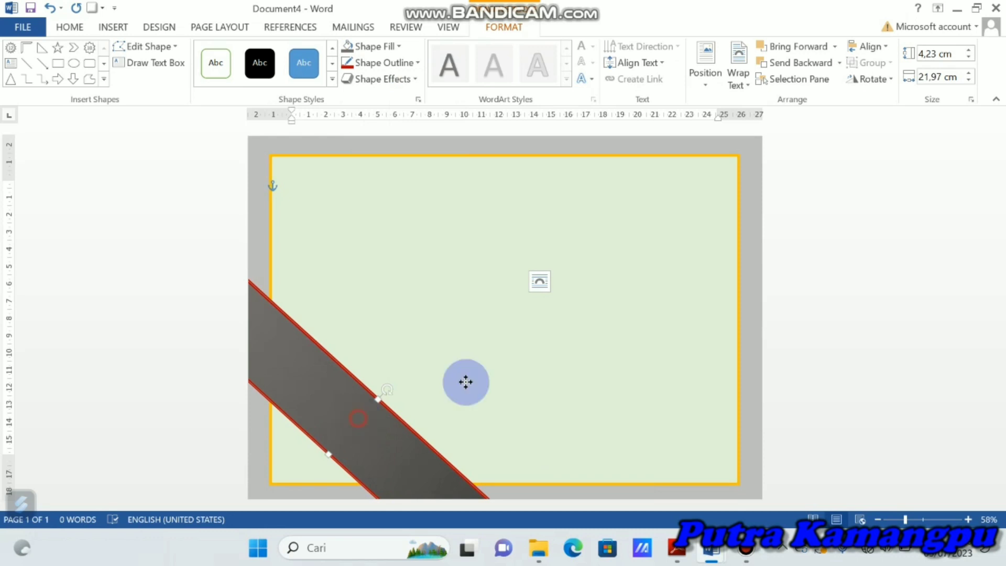
mouse_move(782, 201)
mouse_down()
mouse_move(731, 202)
mouse_move(678, 222)
mouse_up()
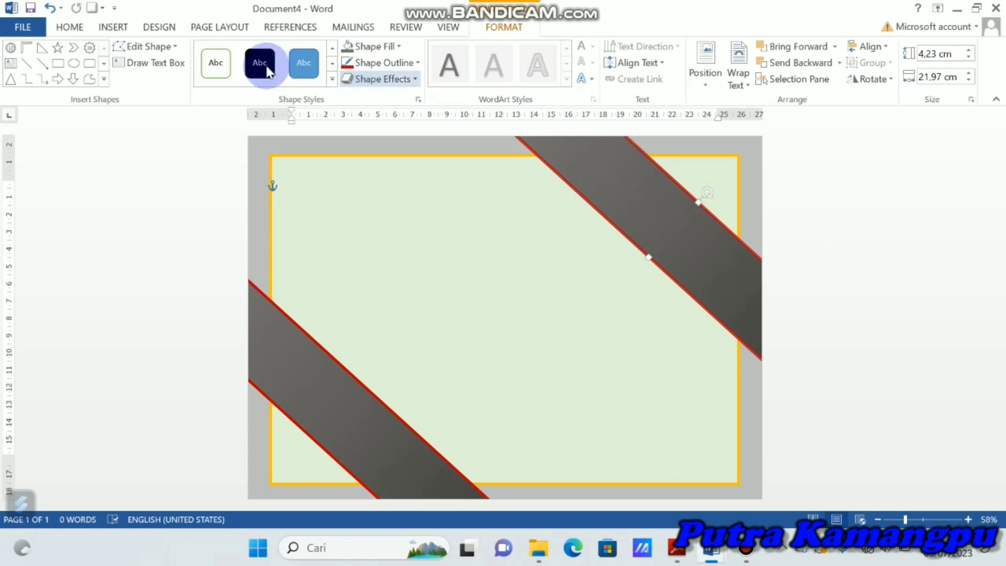
Step: Draw a 16.96 × 24.55 cm rectangle over the page centre, aligning its left edge
click(111, 31)
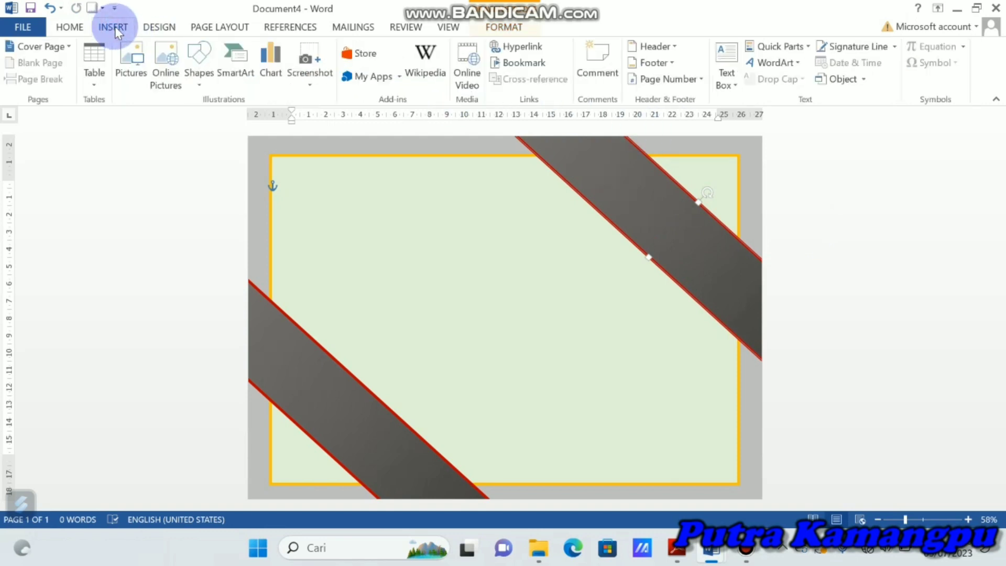
click(206, 54)
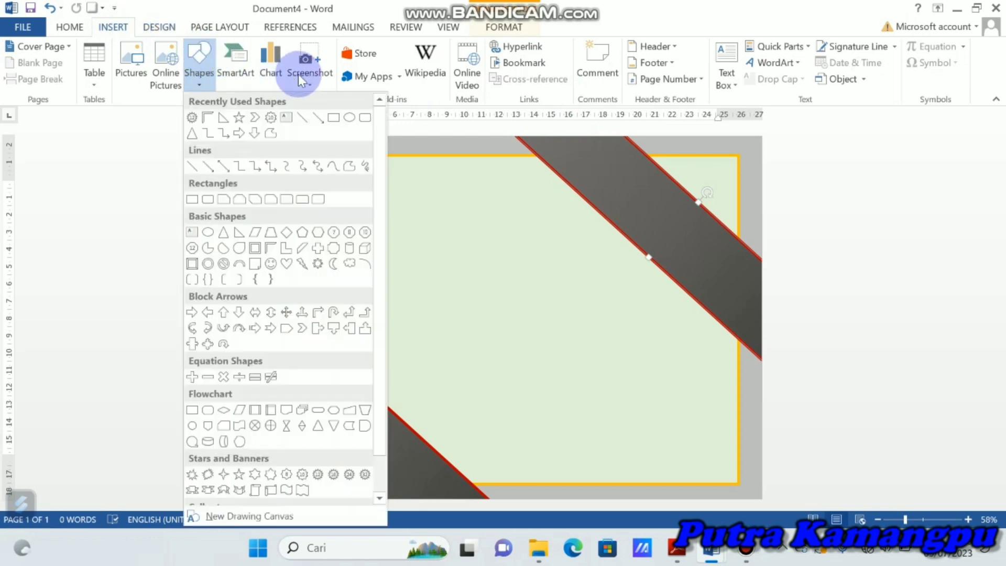
click(332, 118)
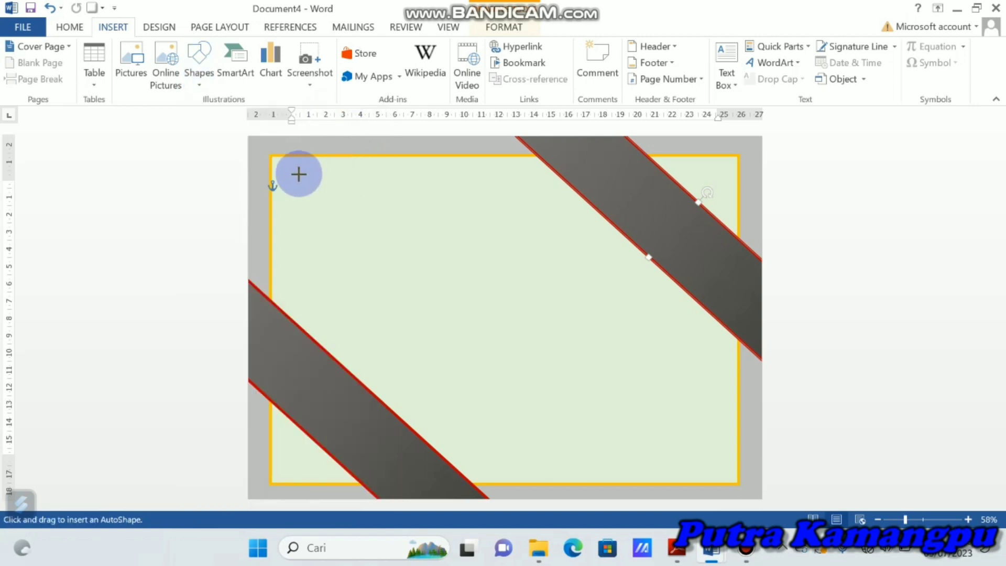
mouse_move(298, 173)
mouse_down()
mouse_move(717, 428)
mouse_move(718, 468)
mouse_up()
click(386, 301)
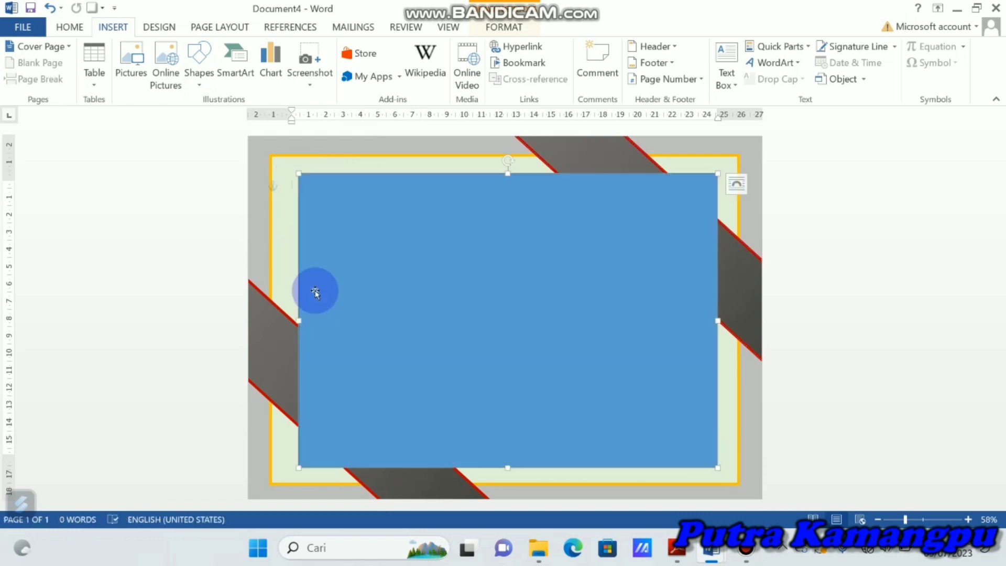
drag(297, 323, 291, 322)
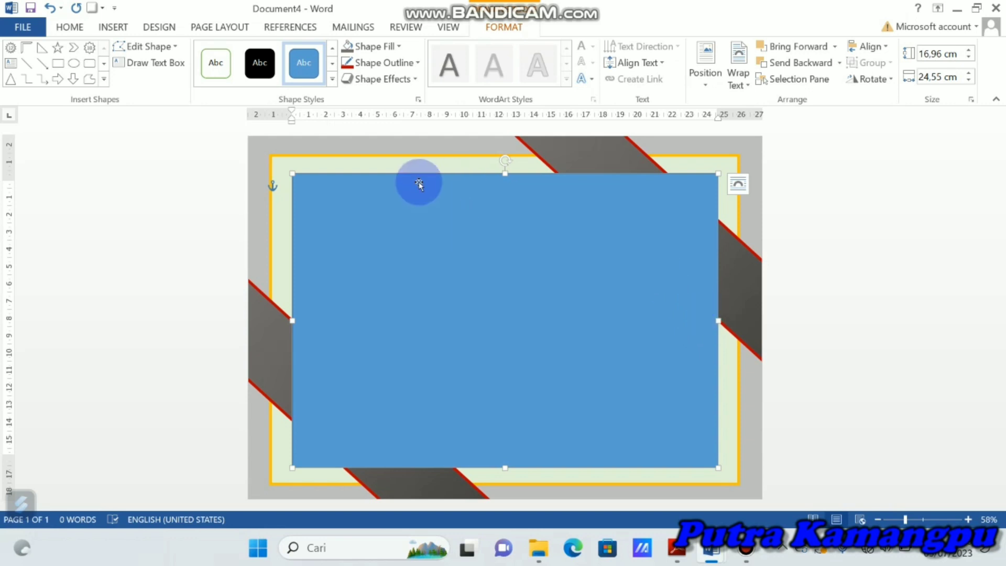
Step: Give the large rectangle a 4½ pt orange outline and a white fill
click(418, 63)
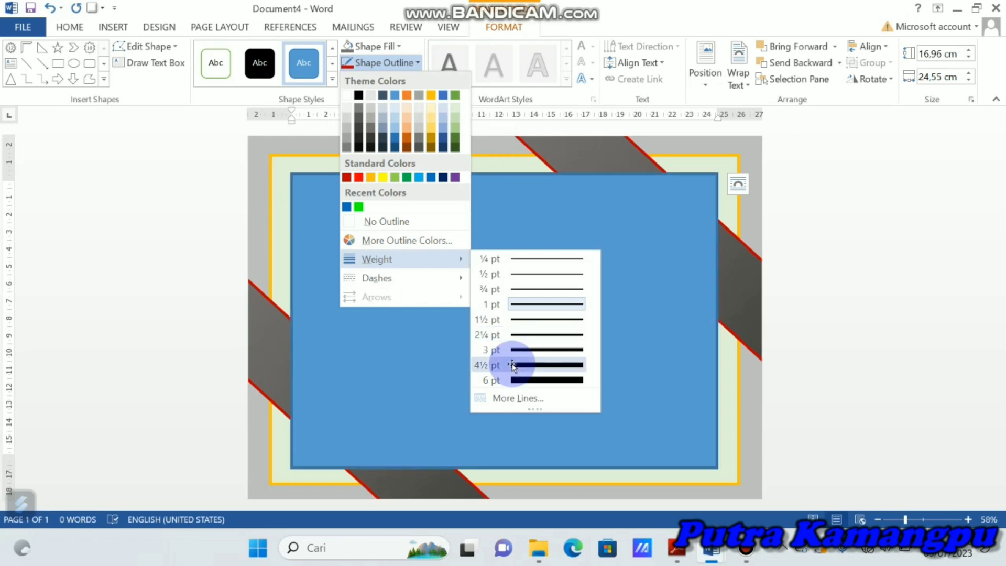
click(512, 365)
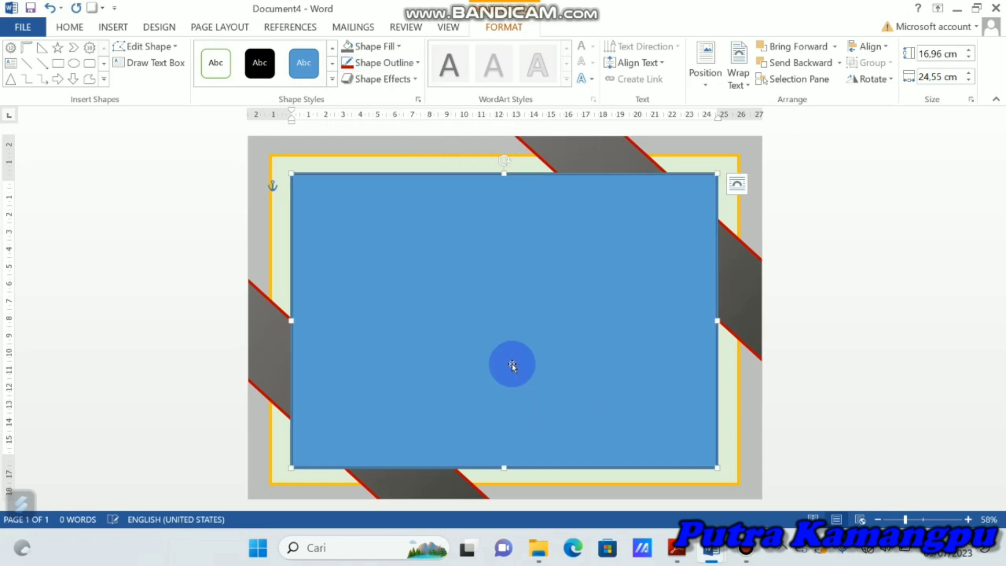
click(417, 61)
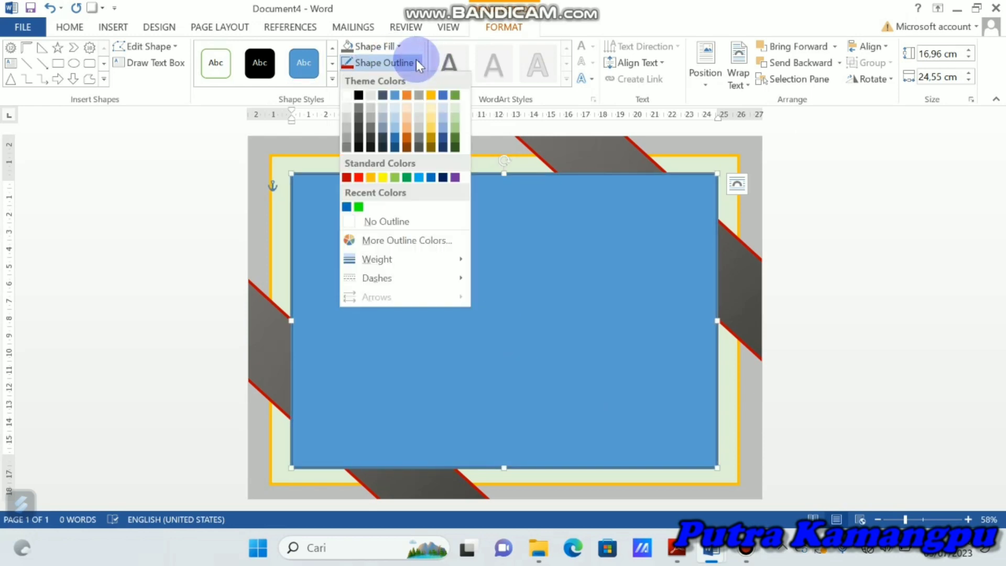
click(369, 178)
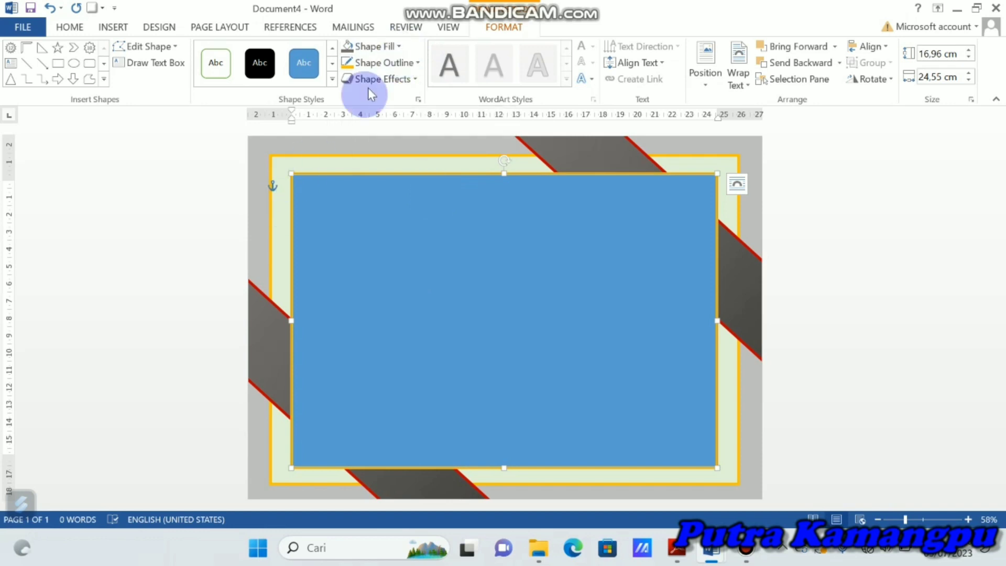
click(399, 43)
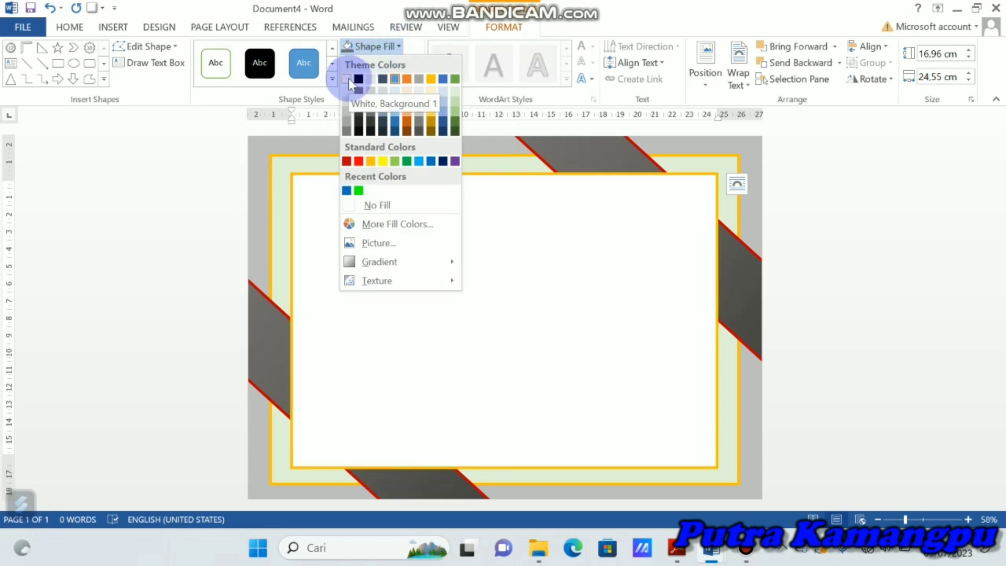
click(348, 77)
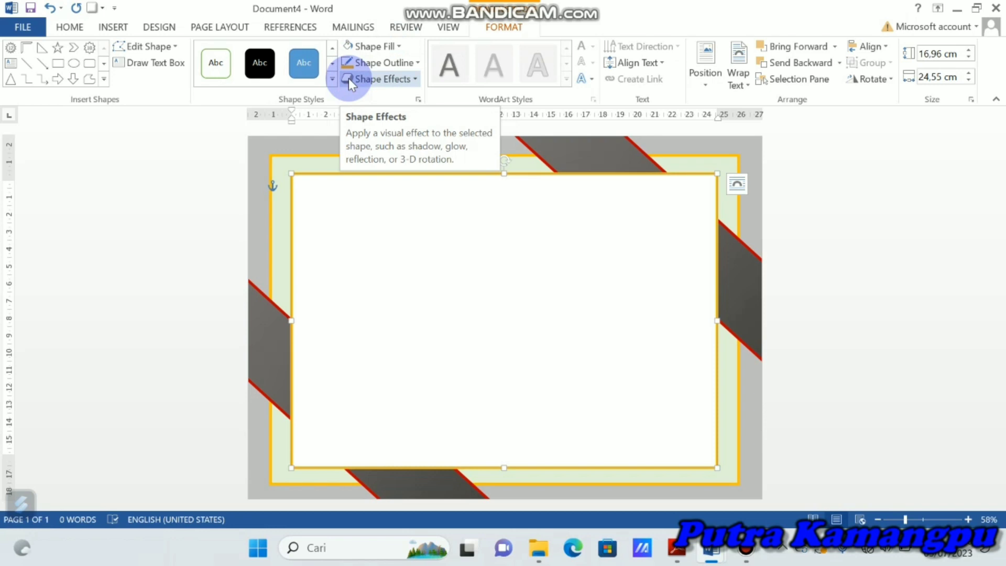
Step: Draw a 3.05 × 8.44 cm text box near the top centre of the white panel
click(108, 24)
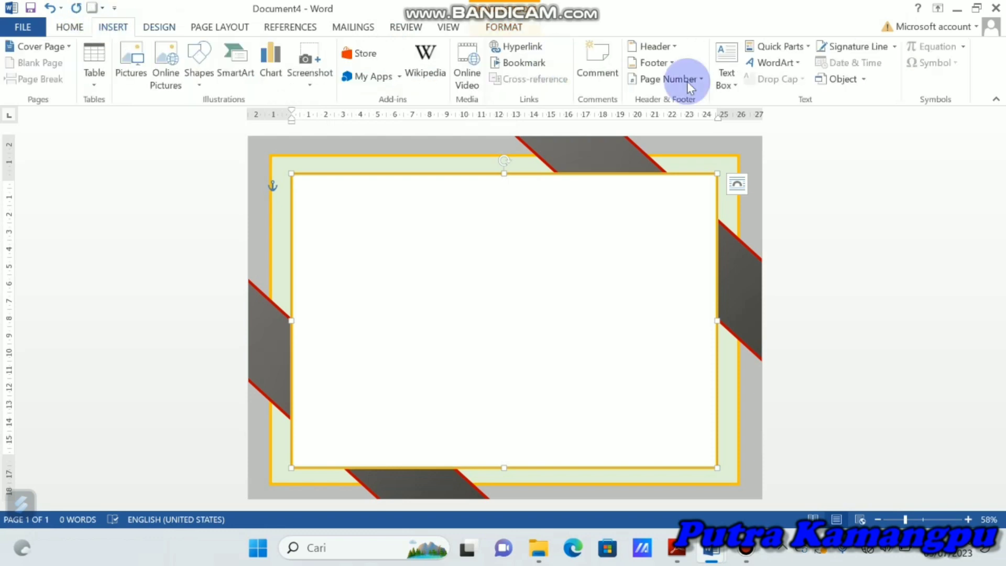
click(725, 84)
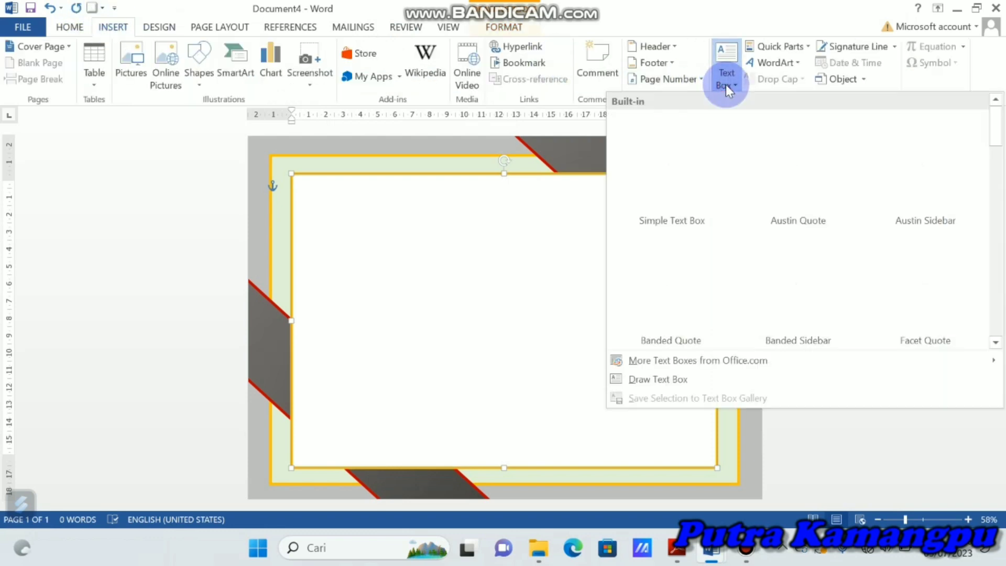
click(653, 381)
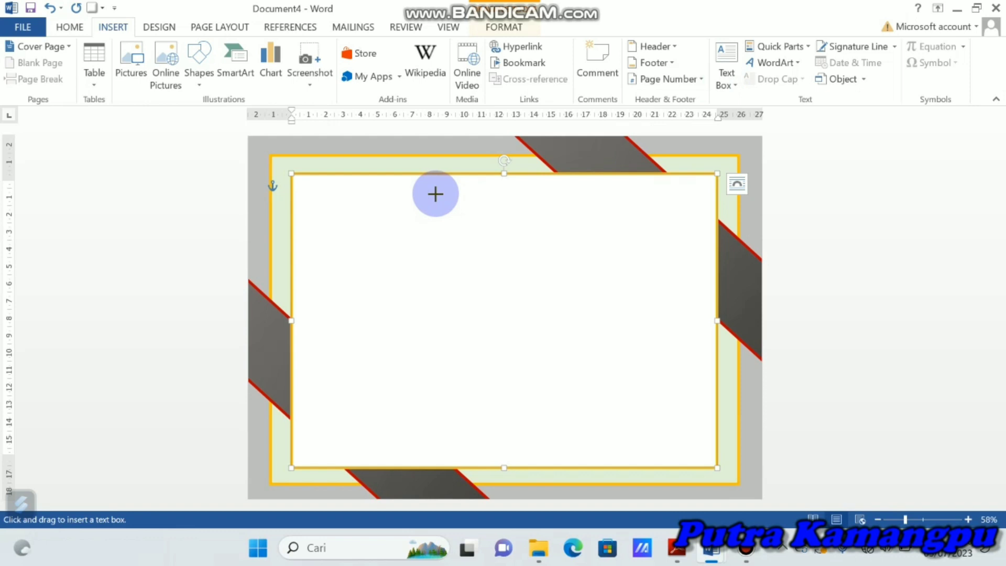
drag(436, 194, 565, 204)
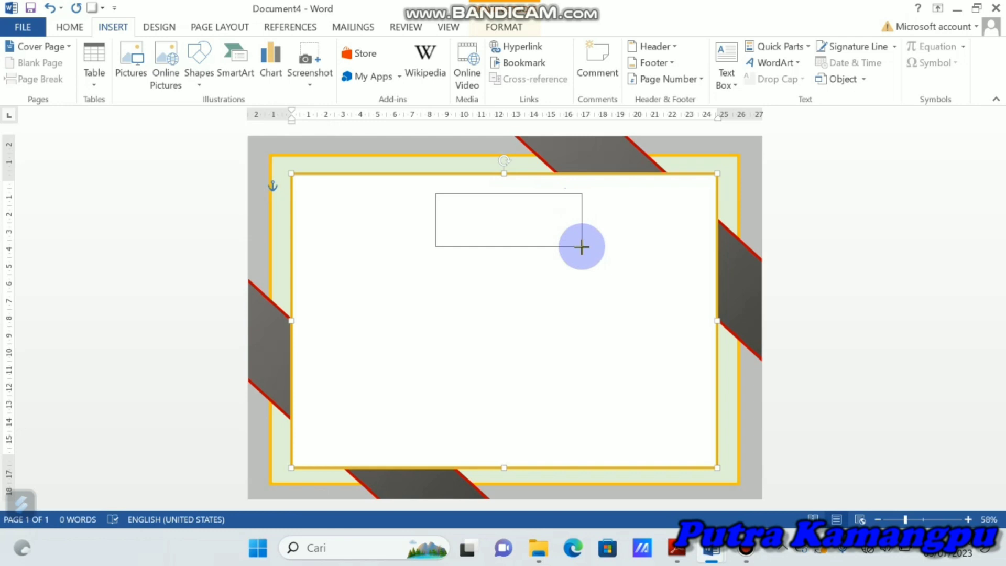
drag(565, 204, 582, 246)
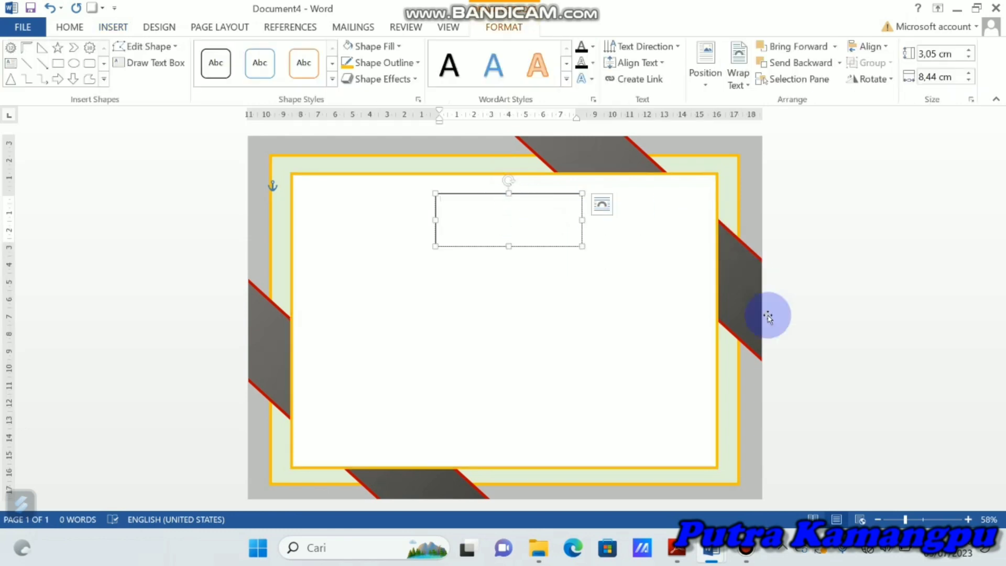
Step: Type 'Sertifikat' in the text box, centre it, and colour it dark blue
text(s)
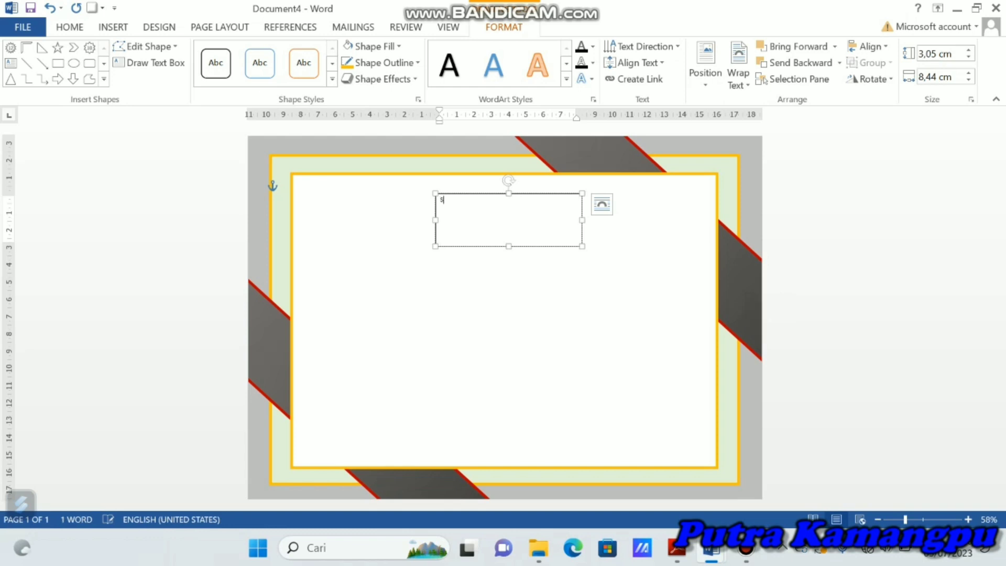
text(ertif)
text(ikat)
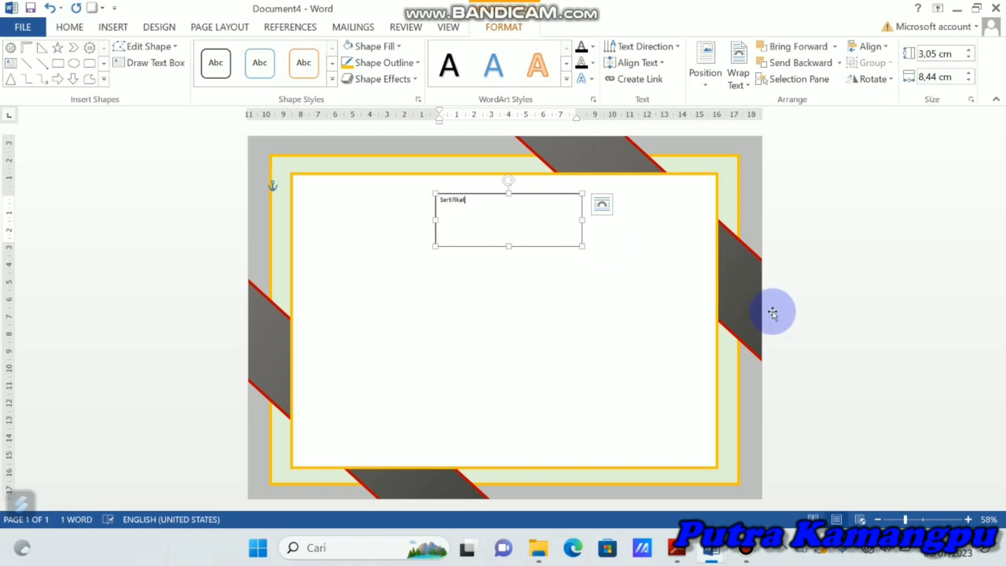
click(461, 204)
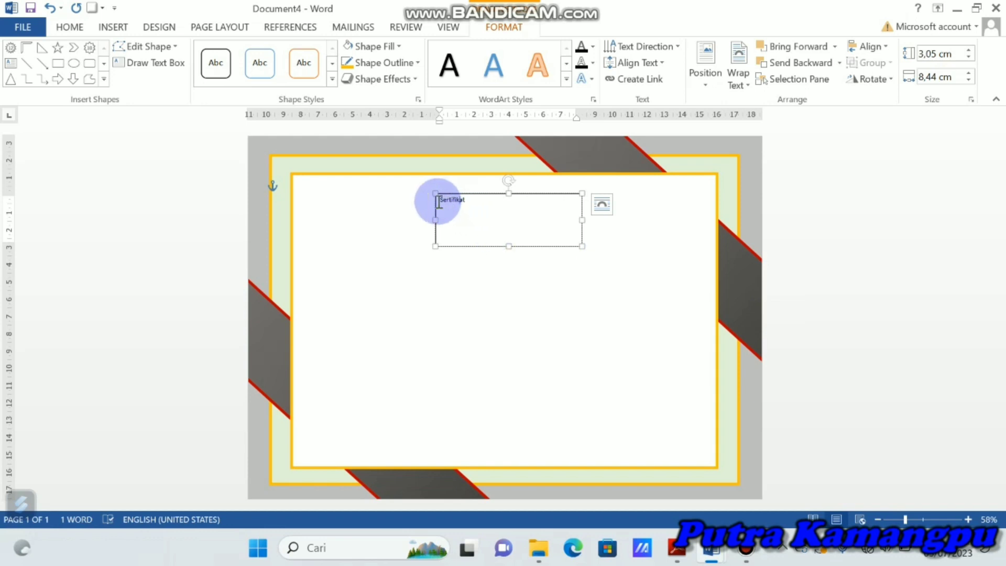
click(63, 27)
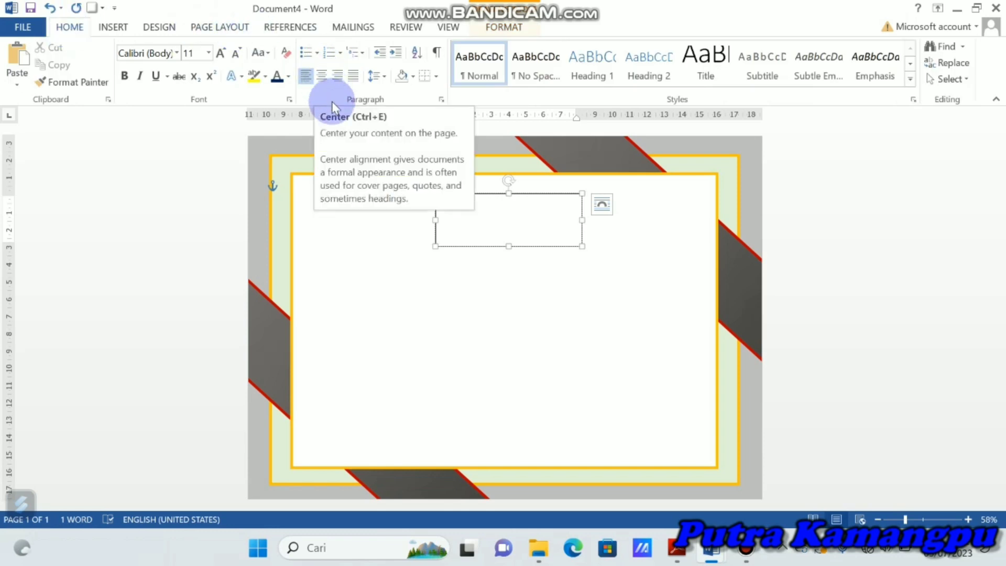
click(318, 75)
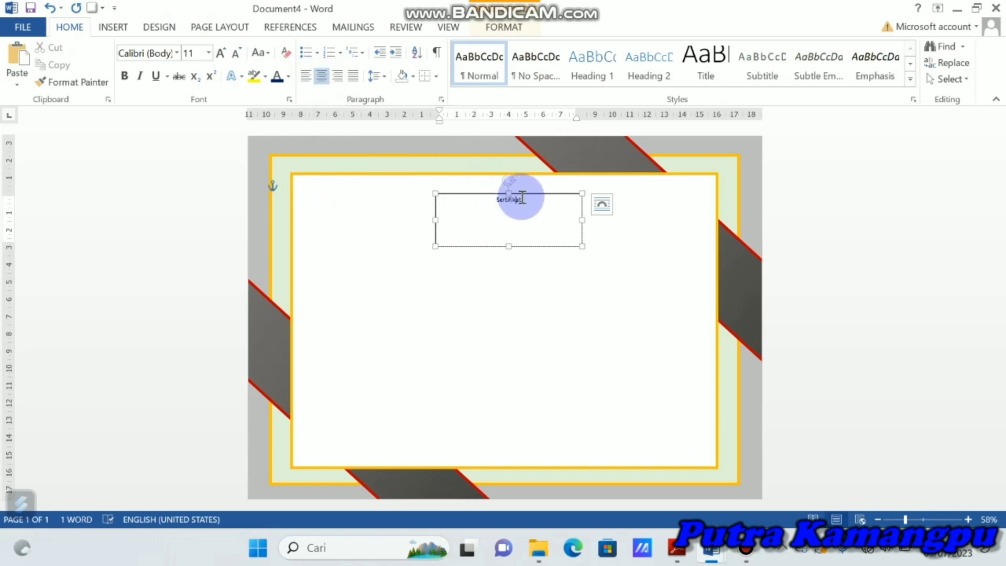
click(437, 193)
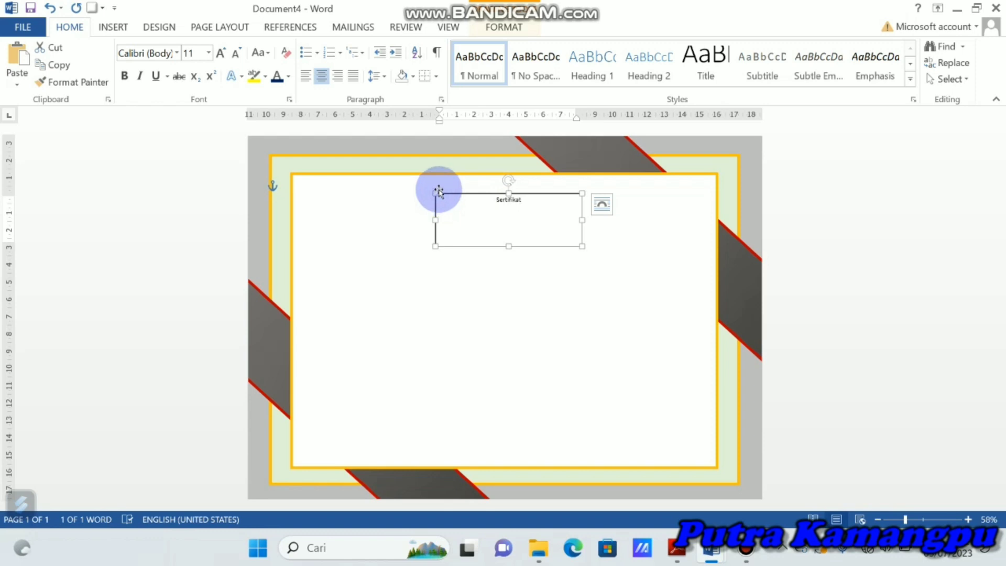
click(289, 76)
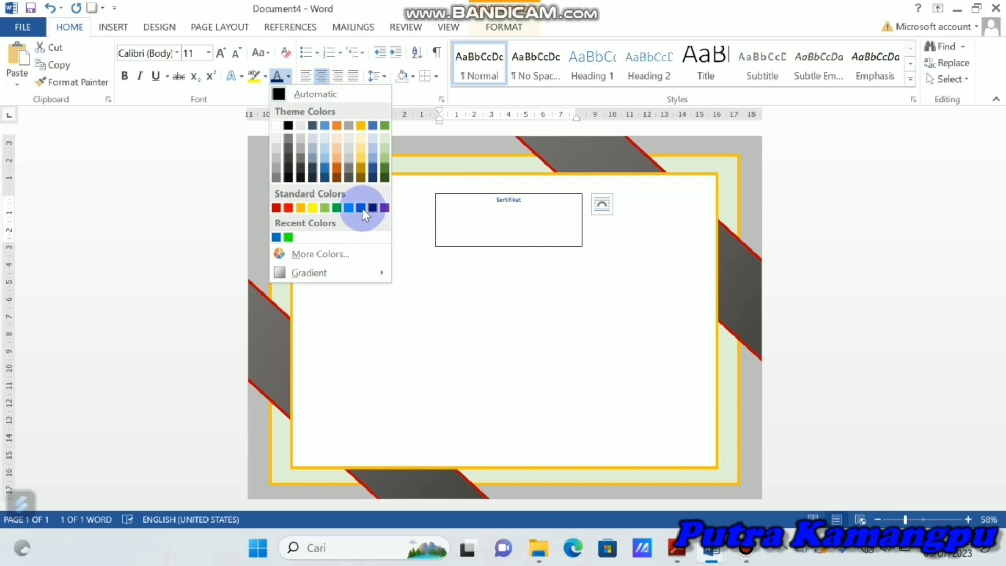
click(362, 209)
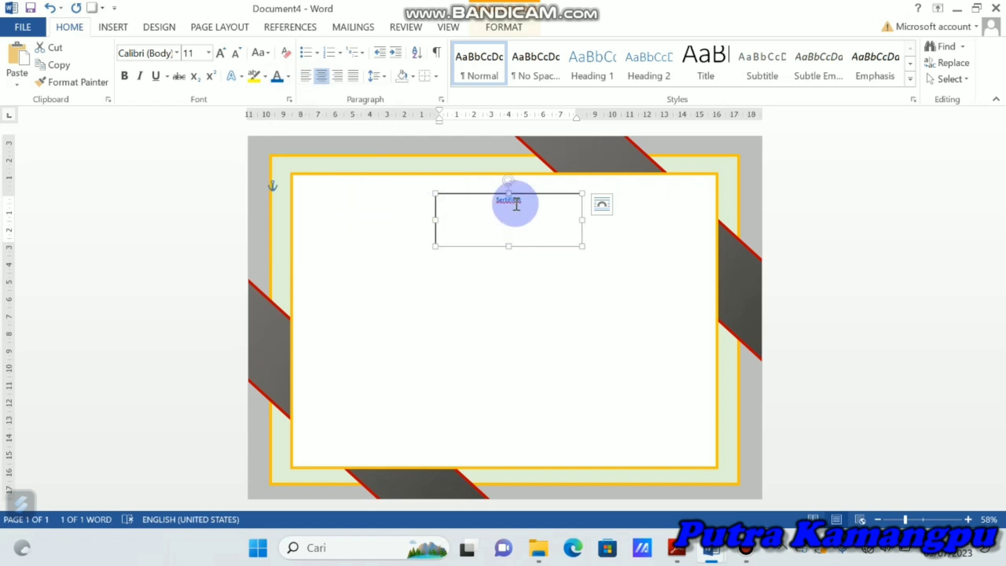
Step: Set Sertifikat in Old English Text MT at 49 pt
click(178, 53)
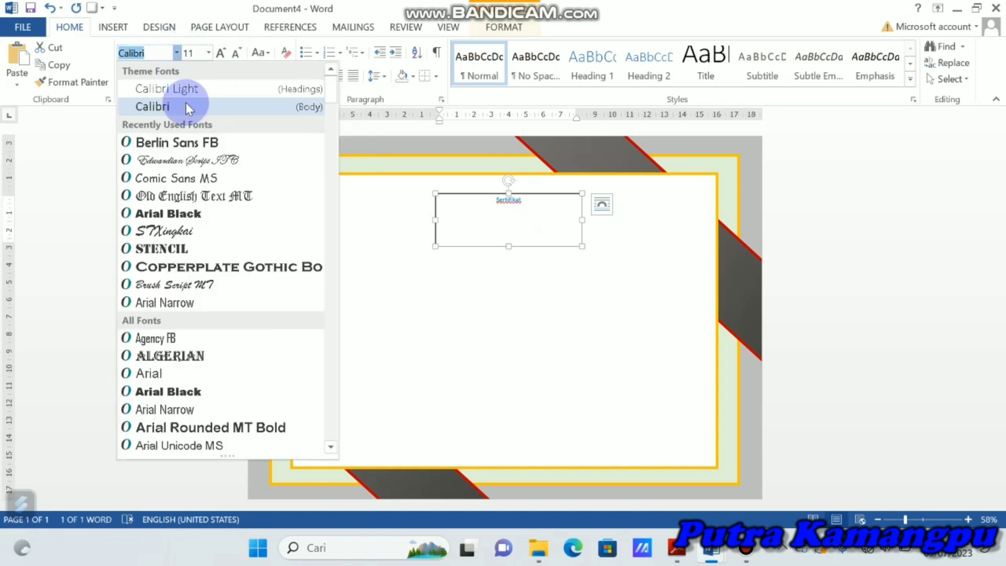
click(216, 202)
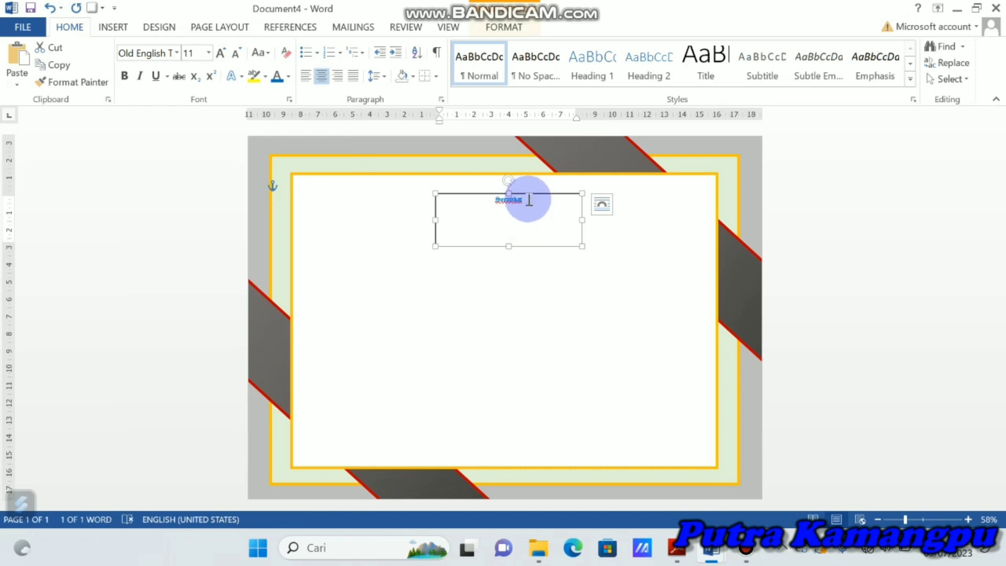
click(529, 199)
drag(530, 200, 487, 203)
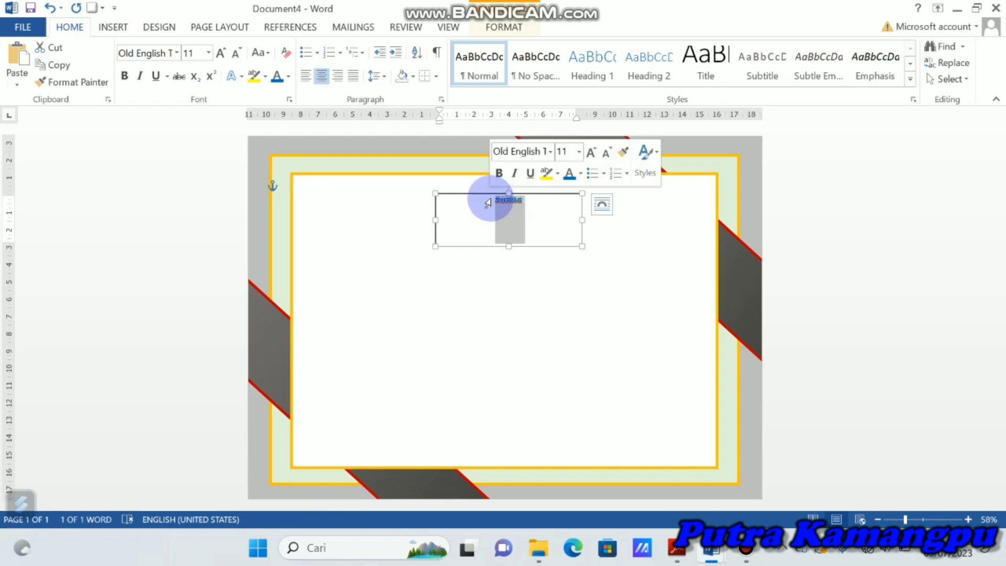
click(193, 53)
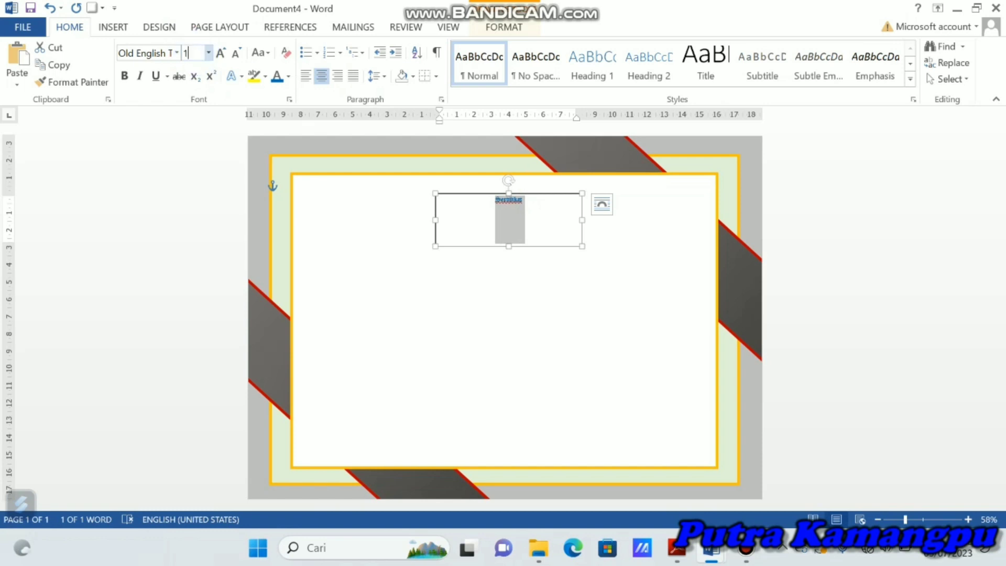
key(BackSpace)
text(49)
click(602, 282)
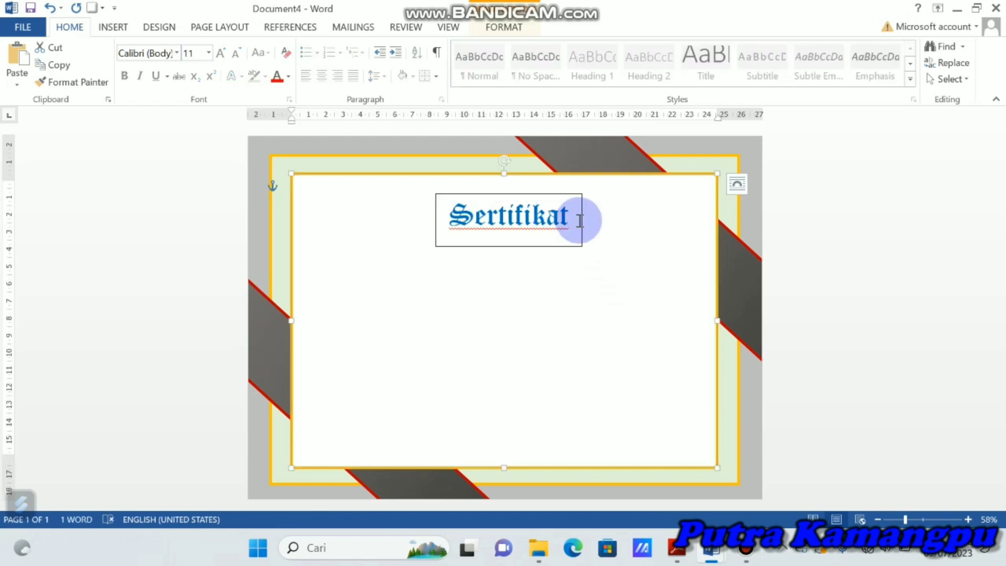
Step: Make the title box taller and start a new 14 pt line below Sertifikat
click(542, 249)
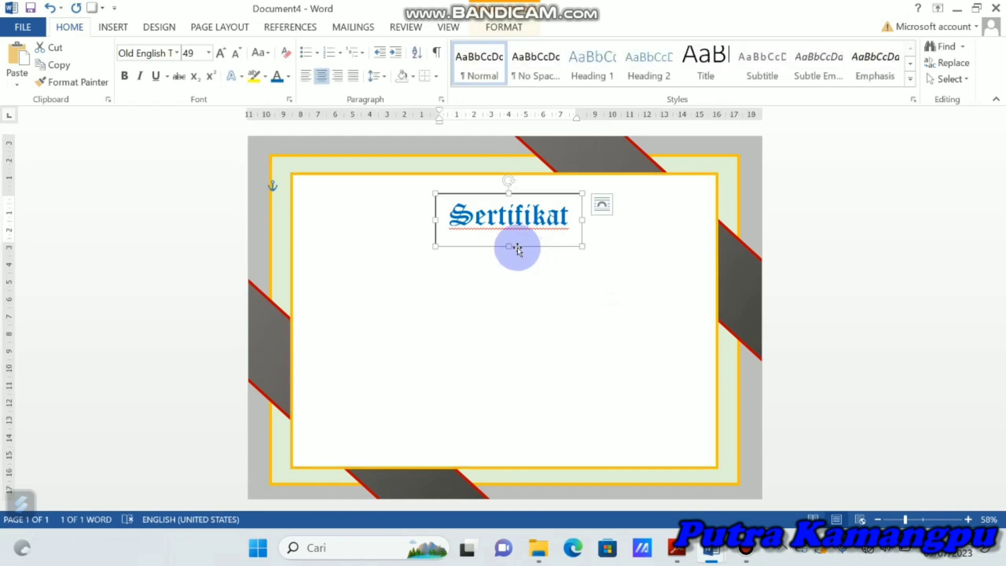
drag(512, 247, 510, 254)
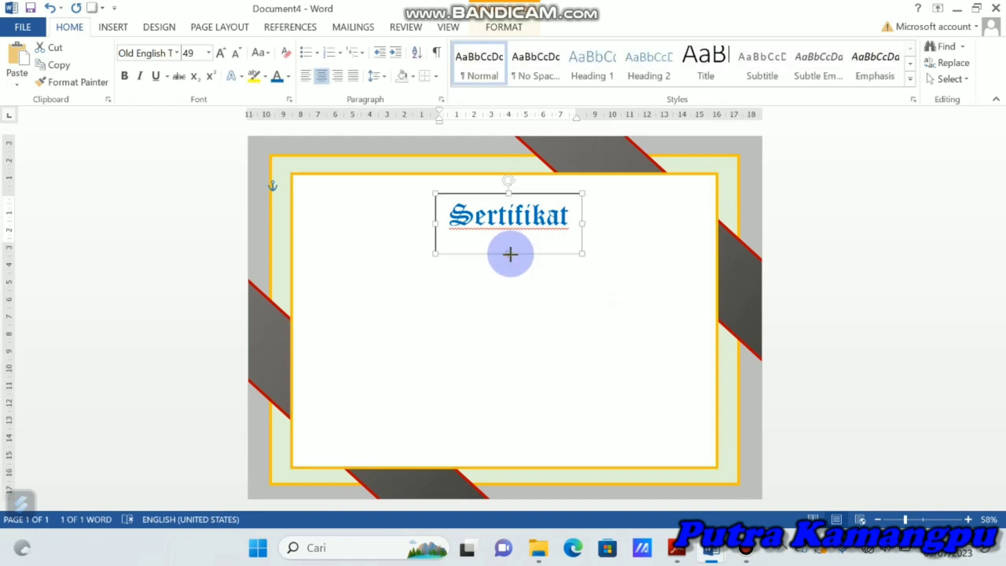
click(574, 219)
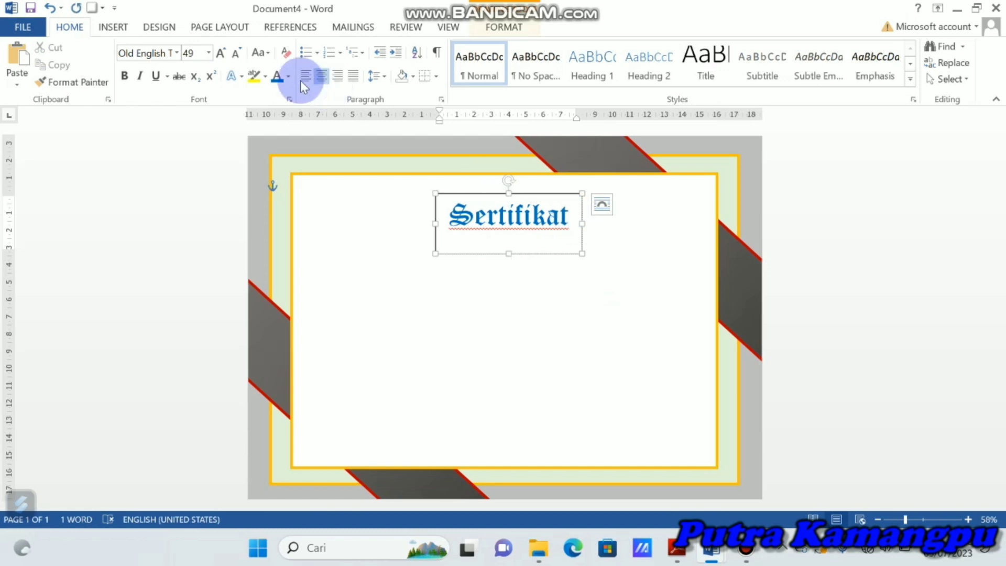
click(199, 55)
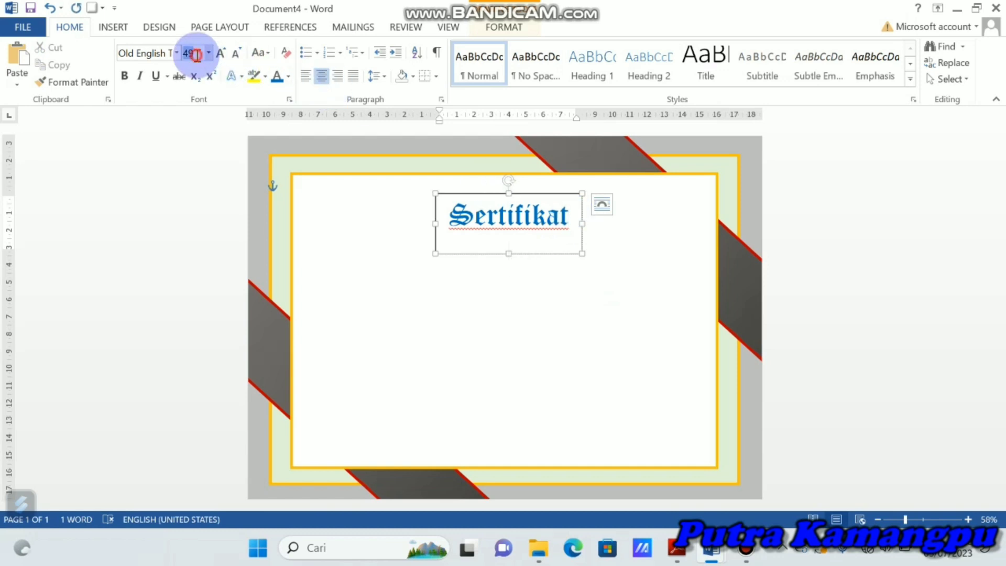
text(14)
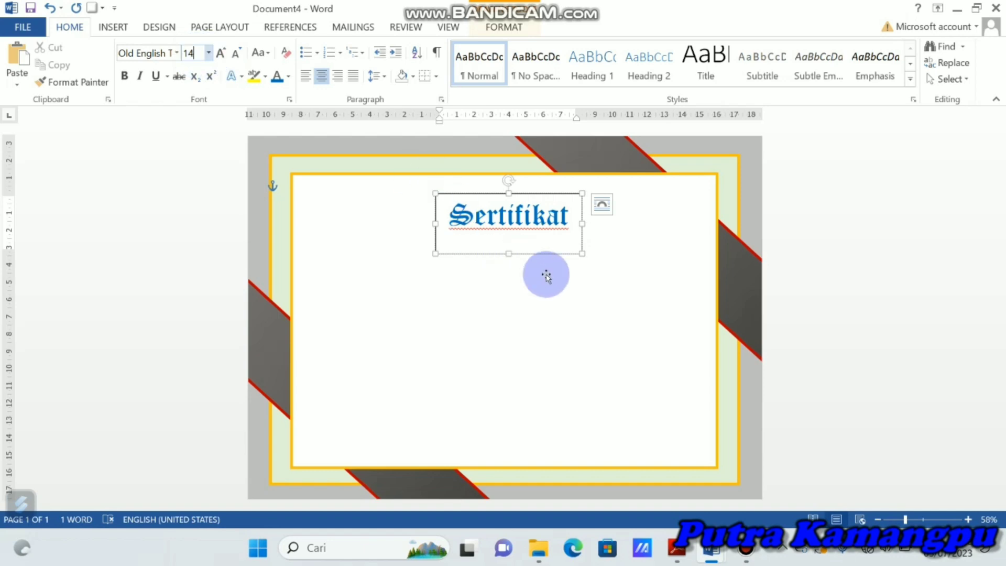
click(520, 235)
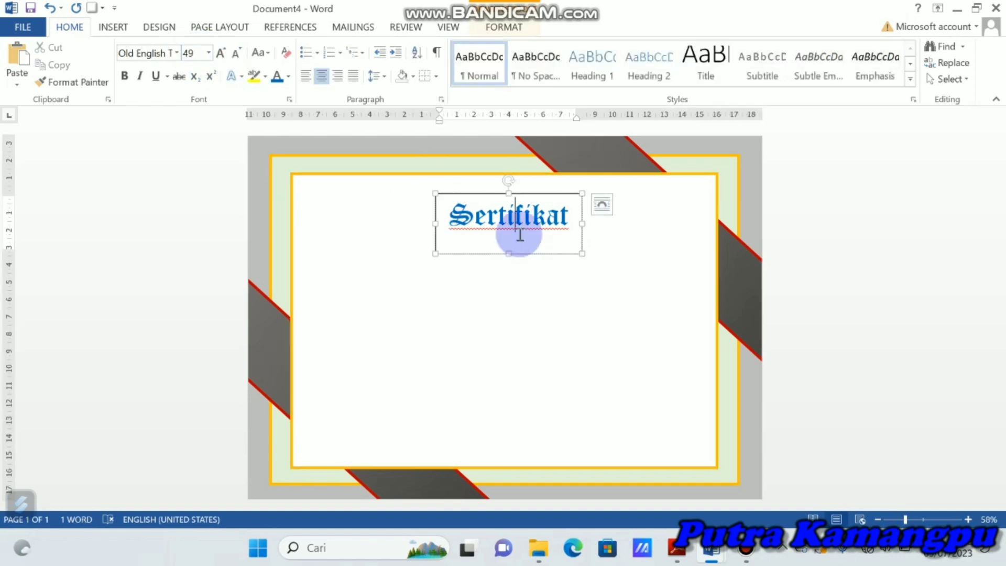
click(519, 235)
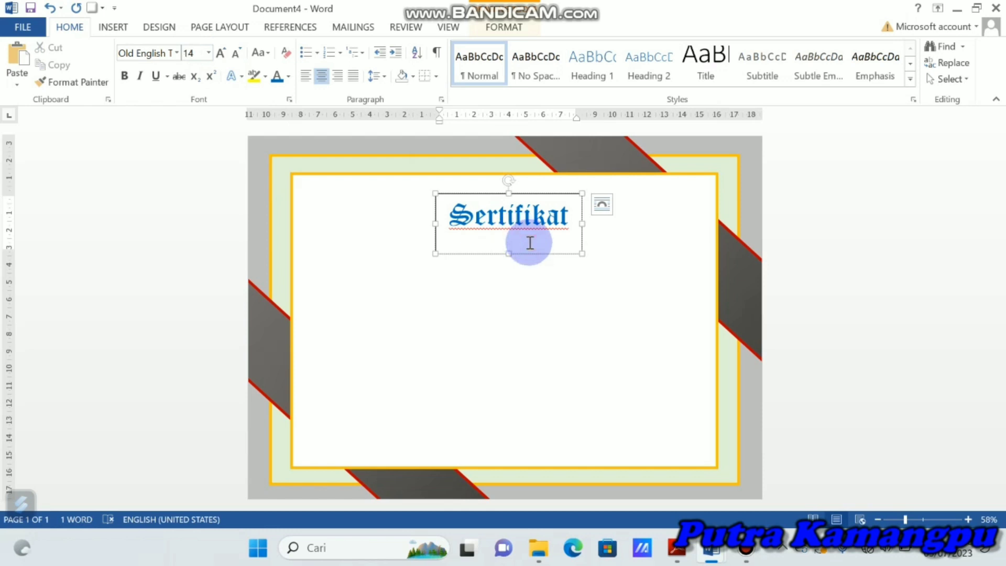
Step: Add the subtitle PENGHARGAAN on the second line in Copperplate Gothic
text(PE)
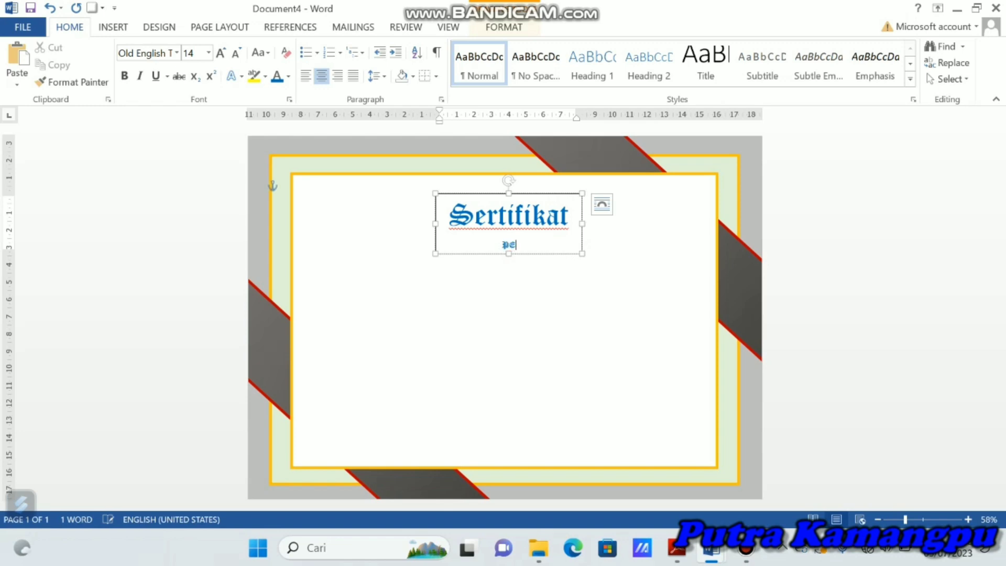
text(NGHARGA)
text(AN)
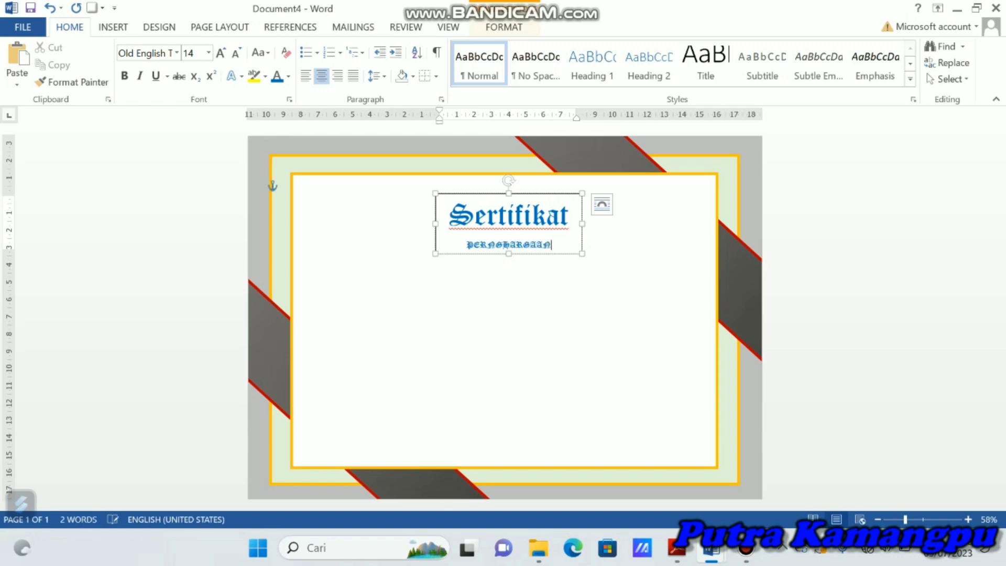
drag(597, 242, 466, 244)
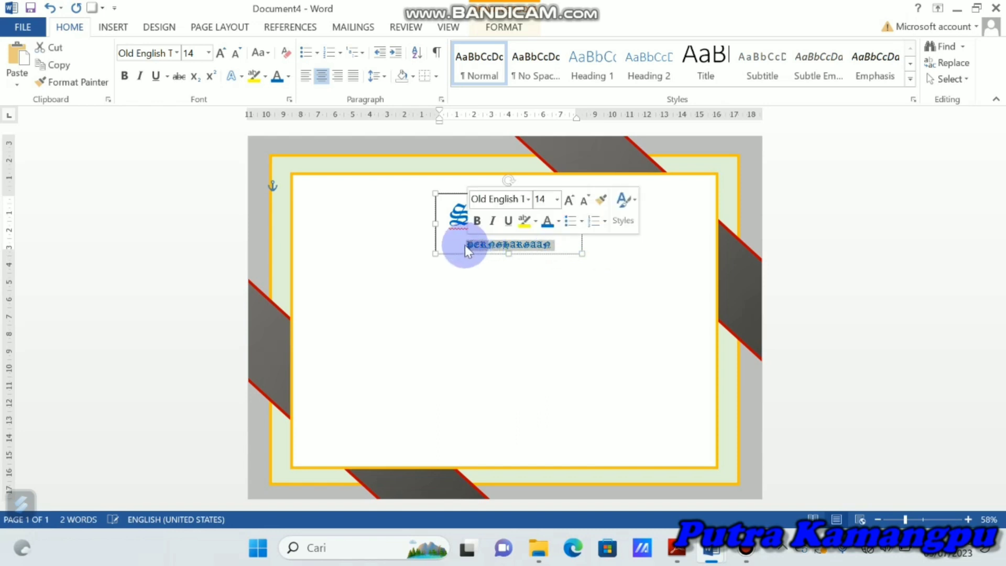
click(176, 52)
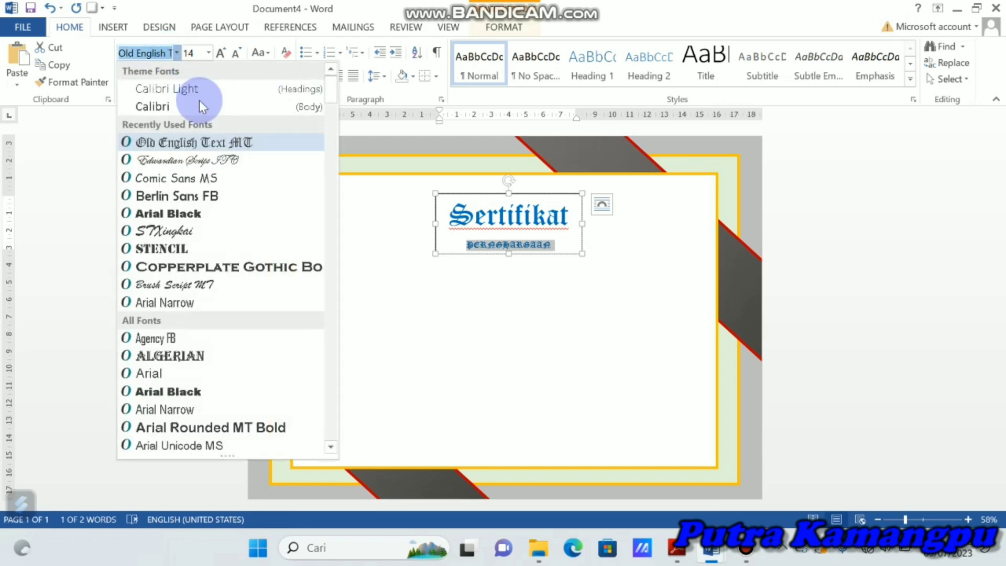
click(232, 272)
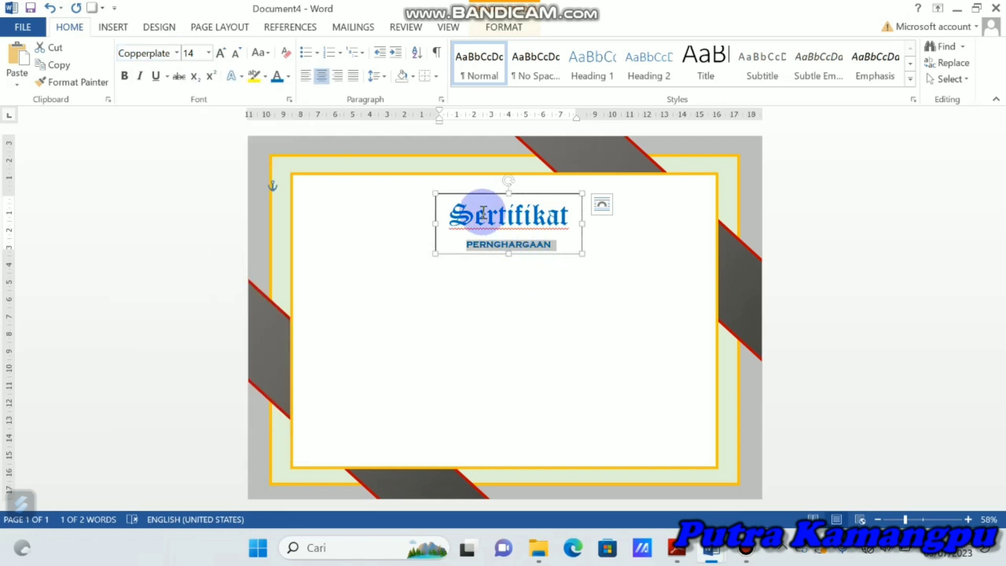
Step: Remove space after paragraph and set 1.0 line spacing for both title lines
drag(449, 212, 551, 252)
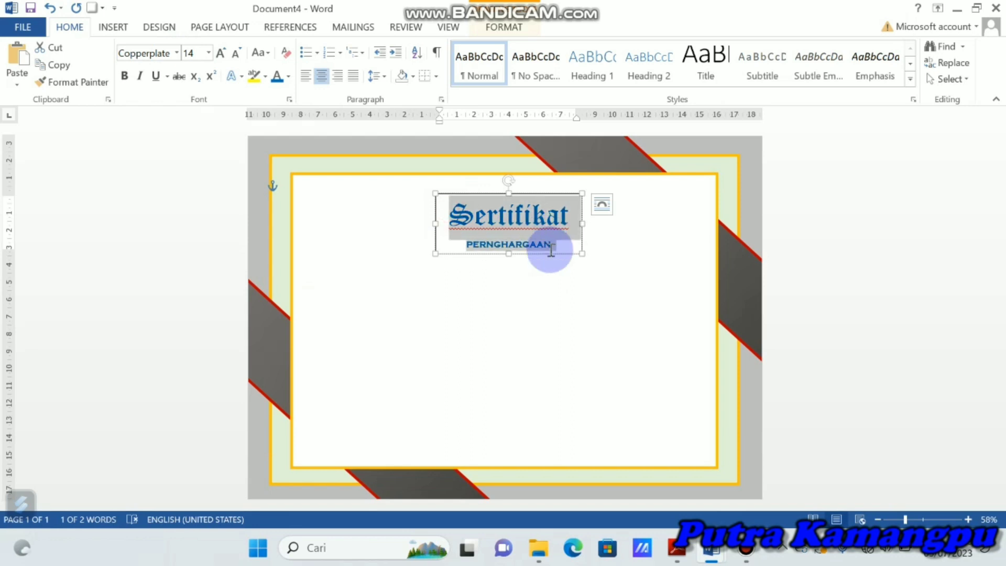
click(386, 77)
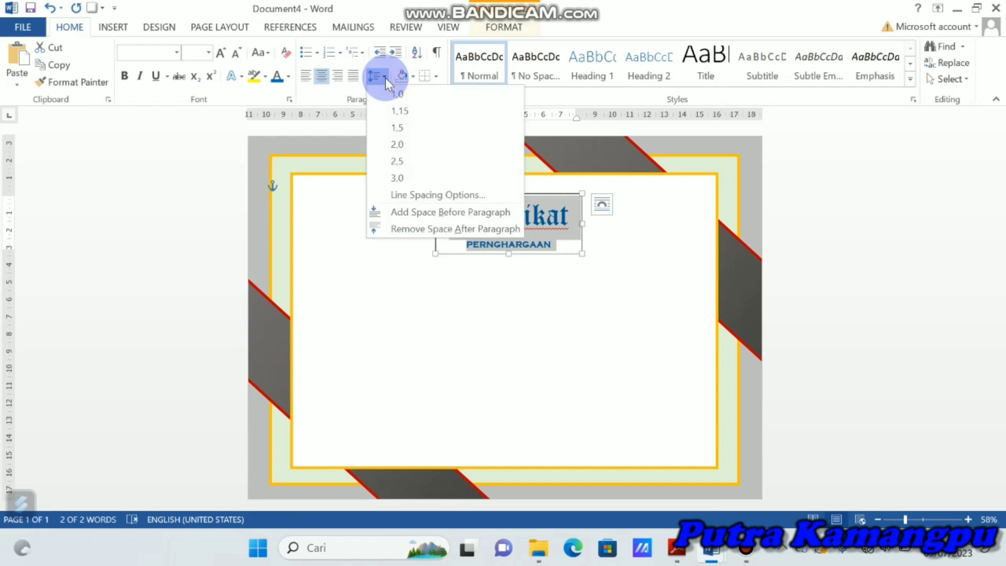
click(401, 227)
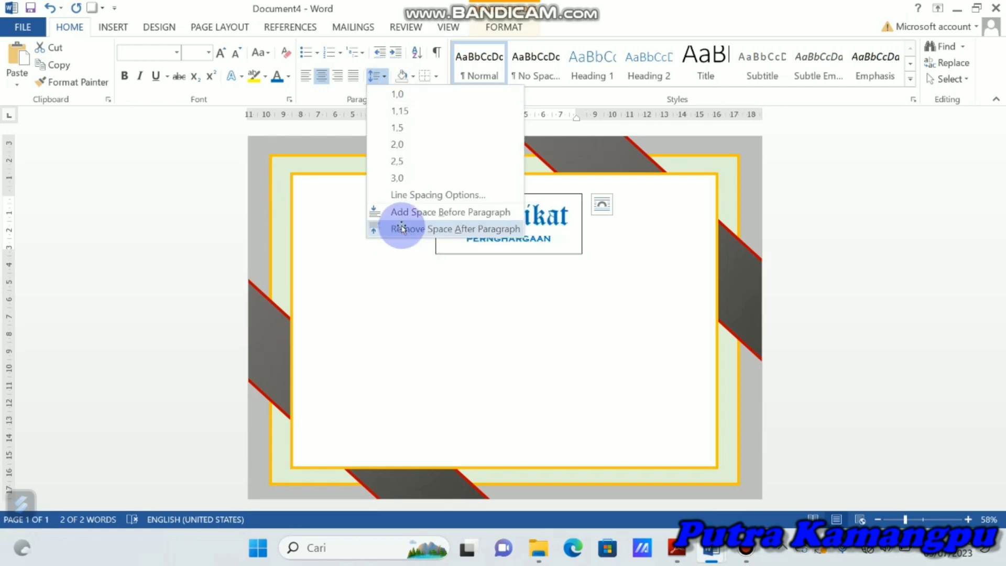
click(382, 78)
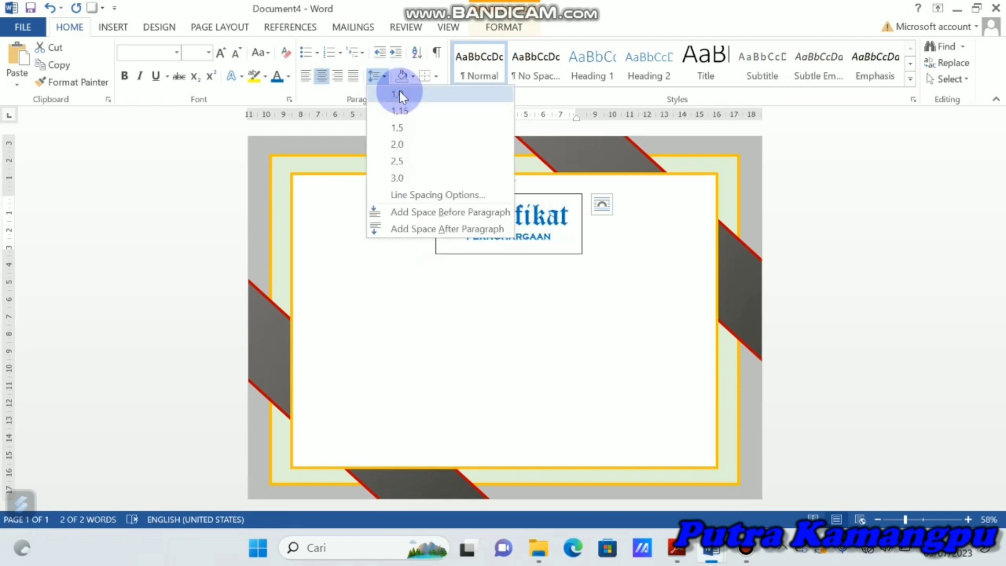
click(400, 94)
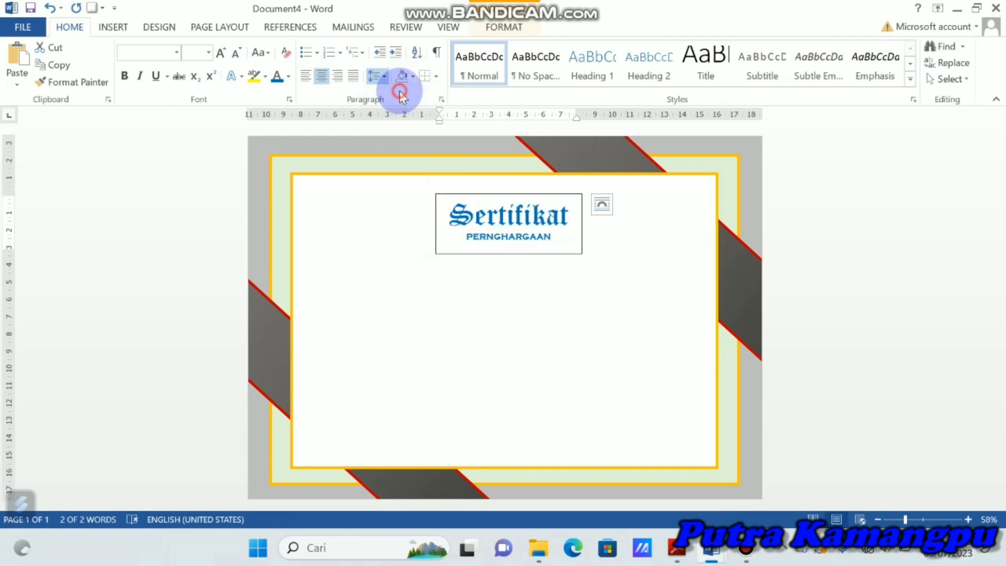
click(590, 281)
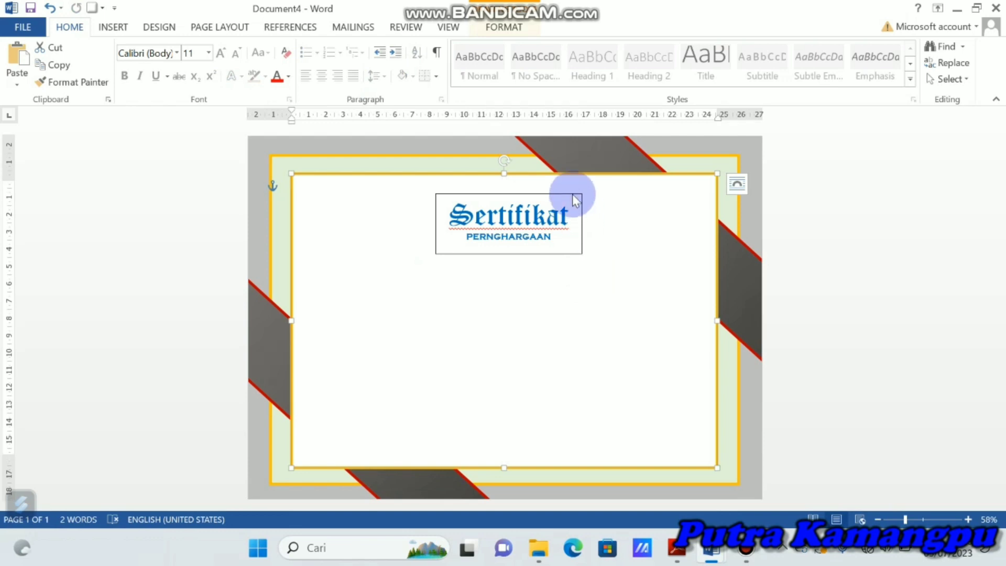
click(573, 194)
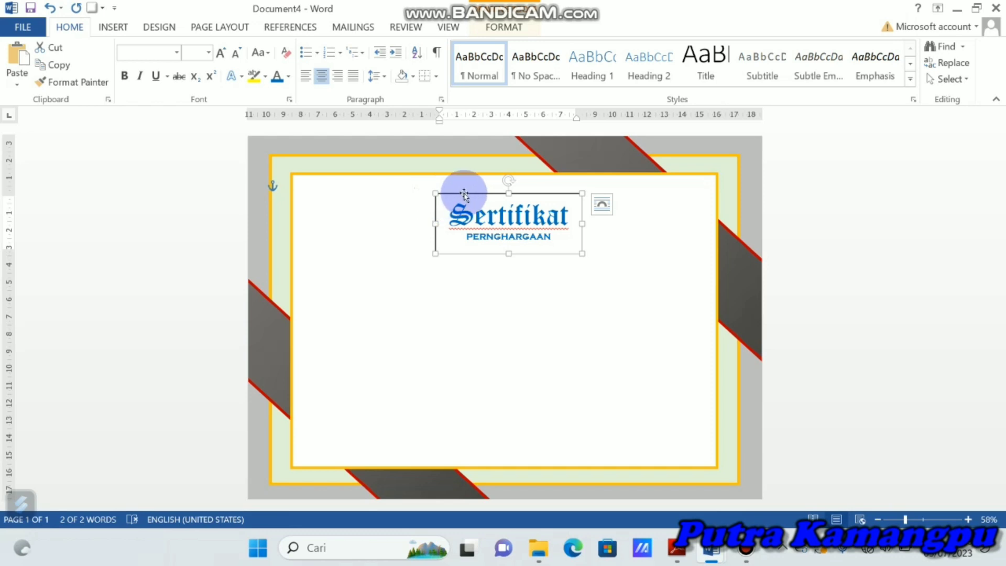
Step: Set the Sertifikat box's Shape Outline to No Outline and check the result
click(508, 29)
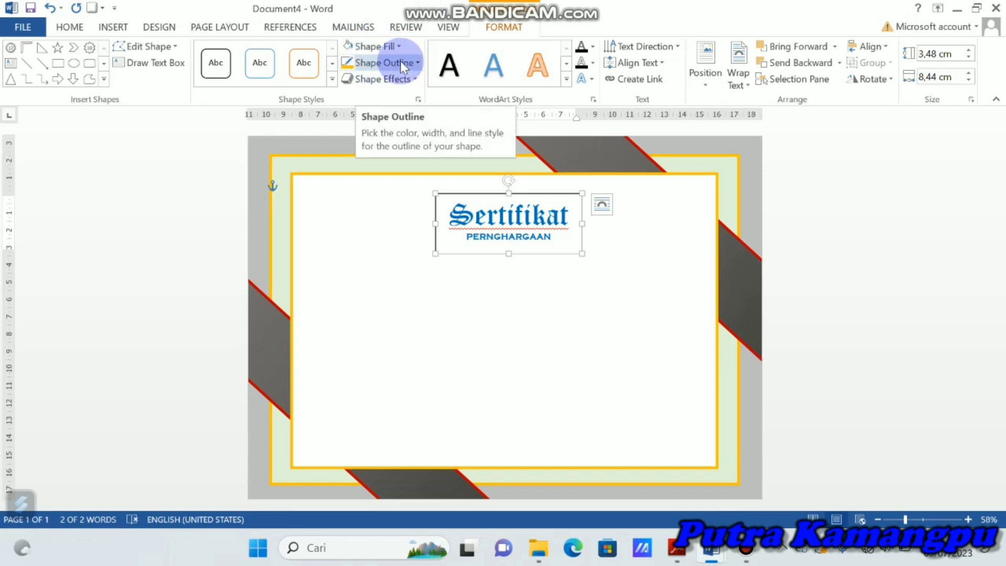
click(417, 61)
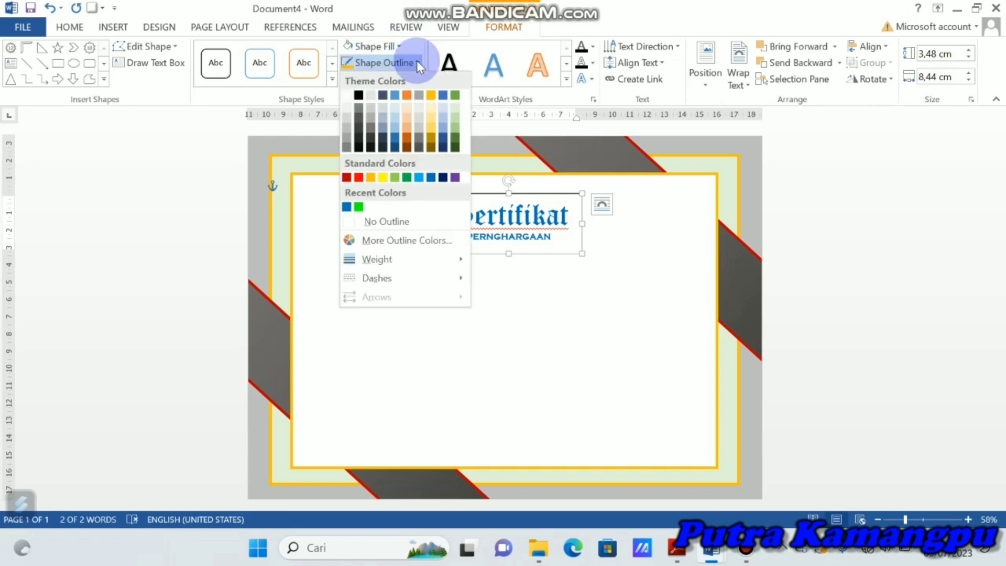
click(575, 275)
click(575, 274)
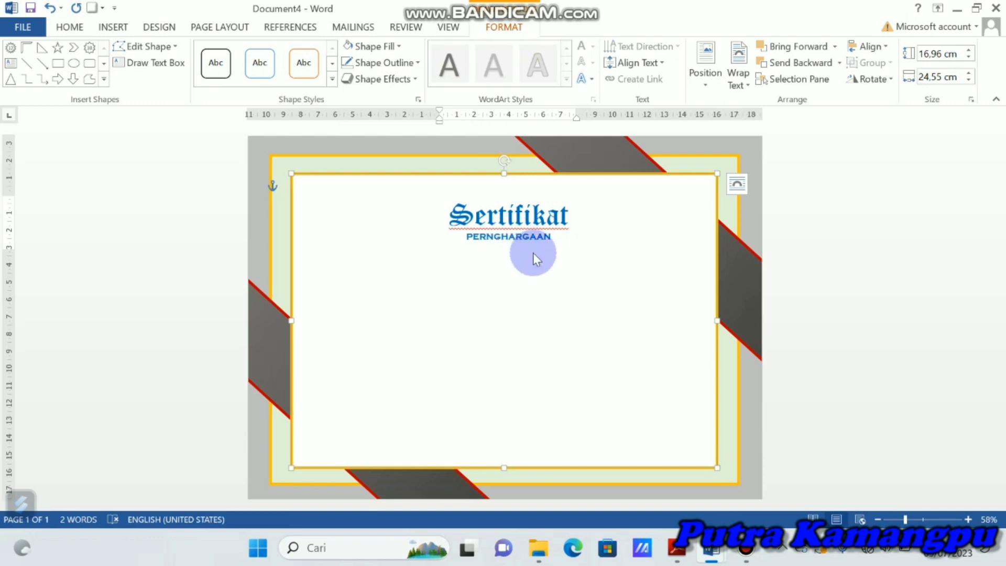
click(559, 241)
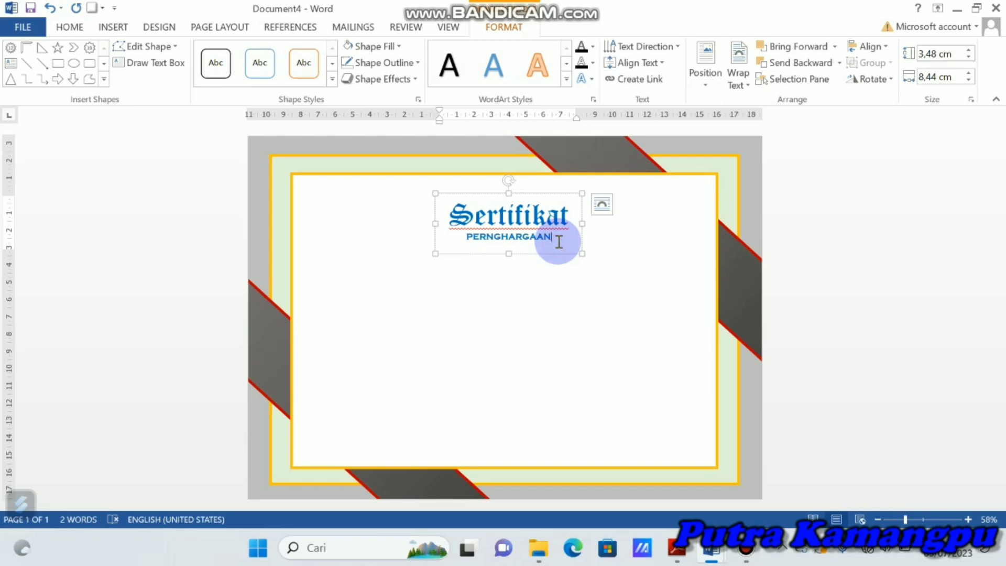
Step: Duplicate the title box with Ctrl+D and move the copy below the original
click(546, 192)
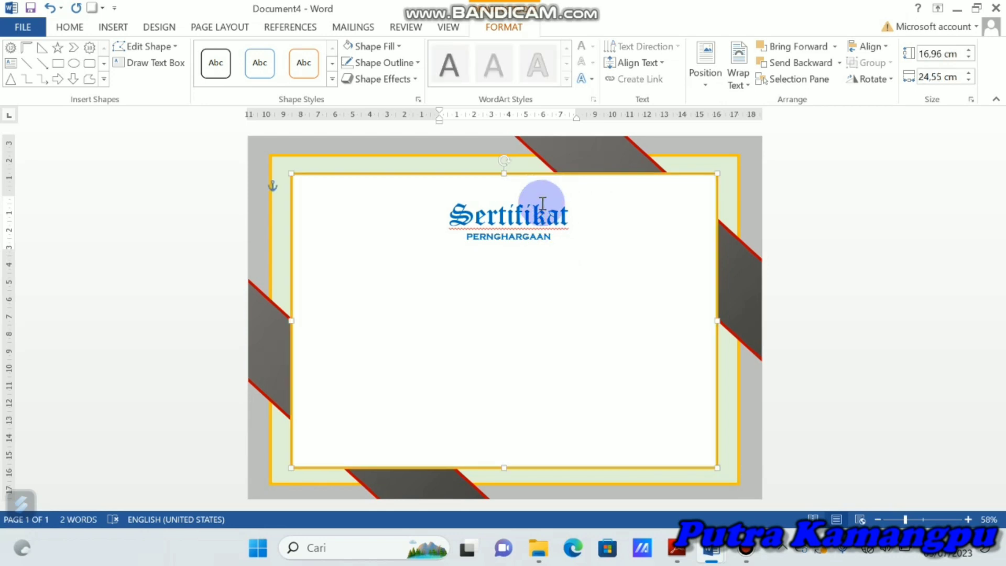
click(542, 196)
click(540, 191)
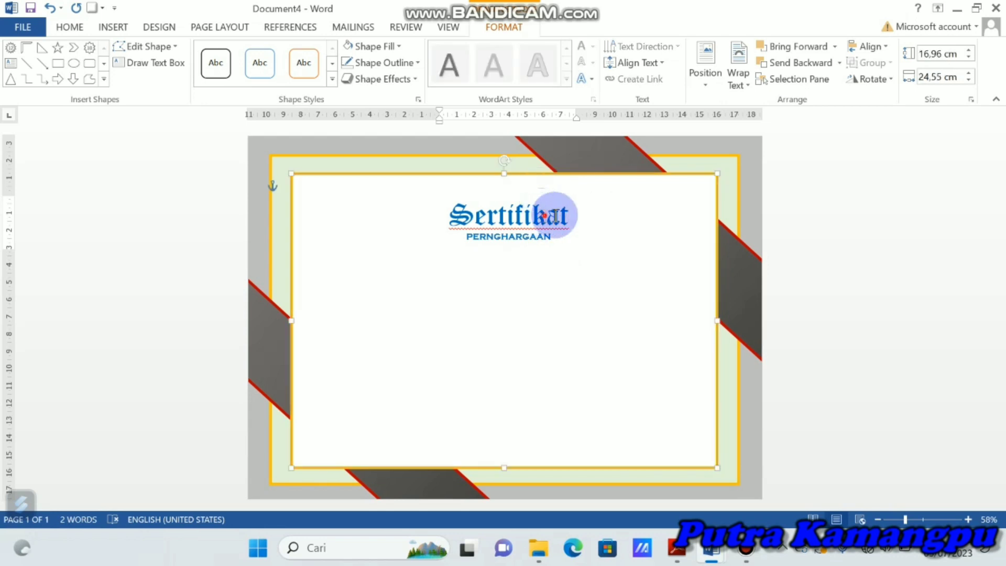
click(571, 202)
click(579, 193)
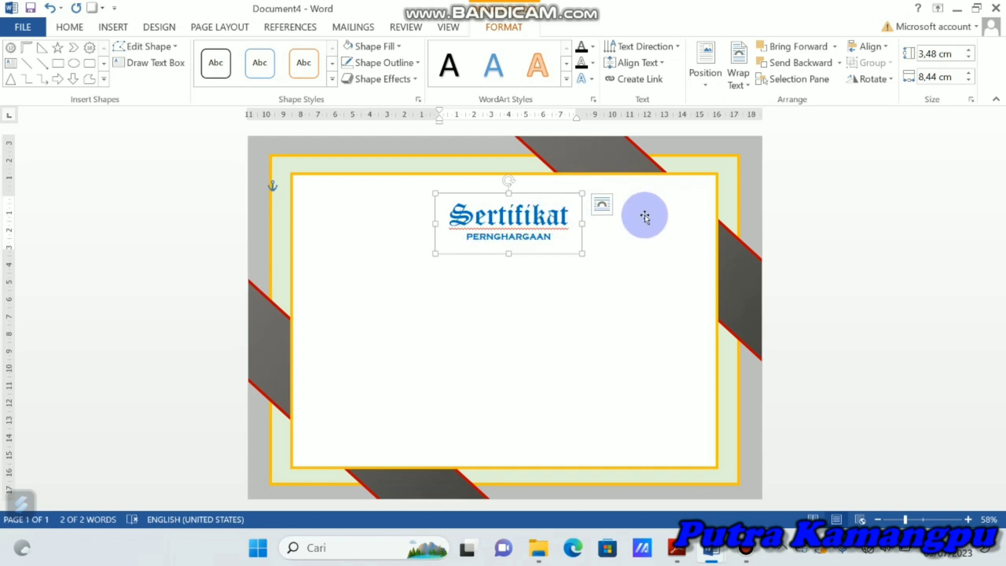
key(ctrl+d)
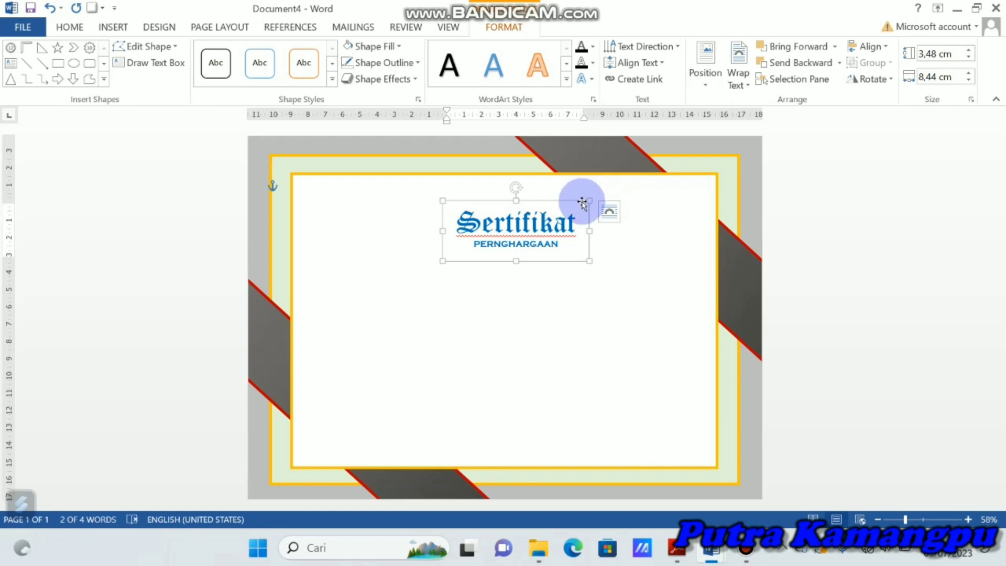
drag(577, 222, 567, 268)
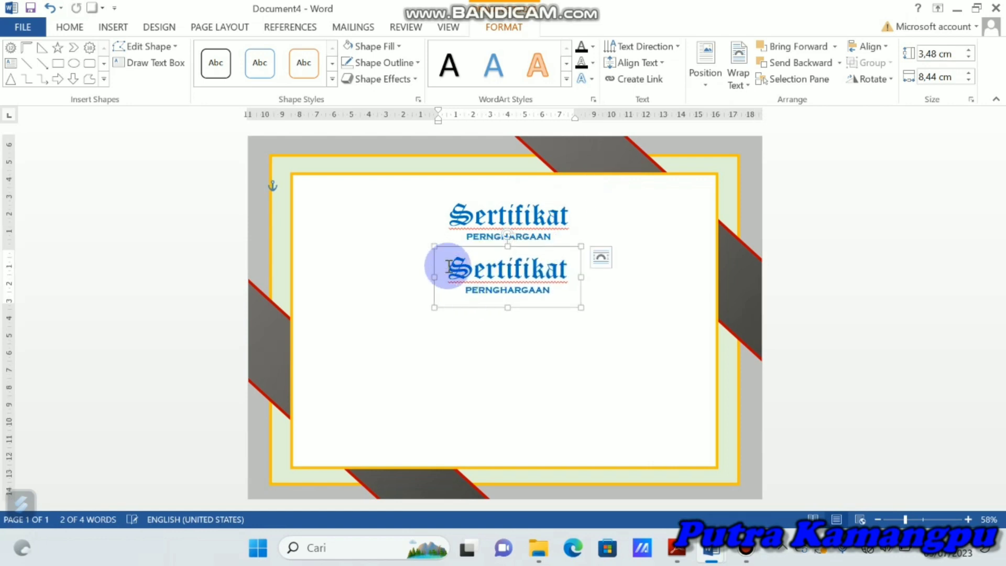
Step: Delete Sertifikat from the copy, leaving PERNGHARGAAN selected
drag(445, 269, 571, 277)
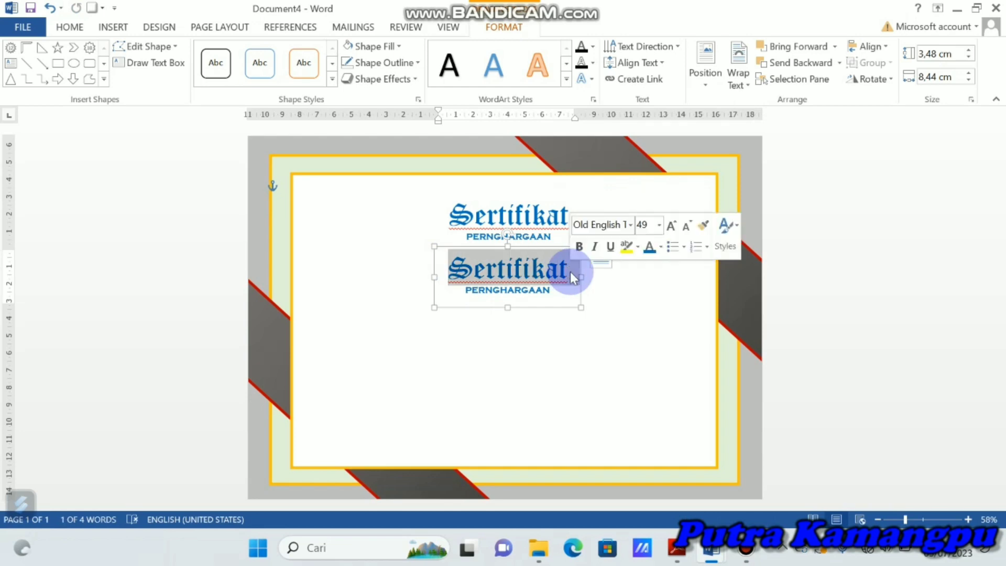
key(Delete)
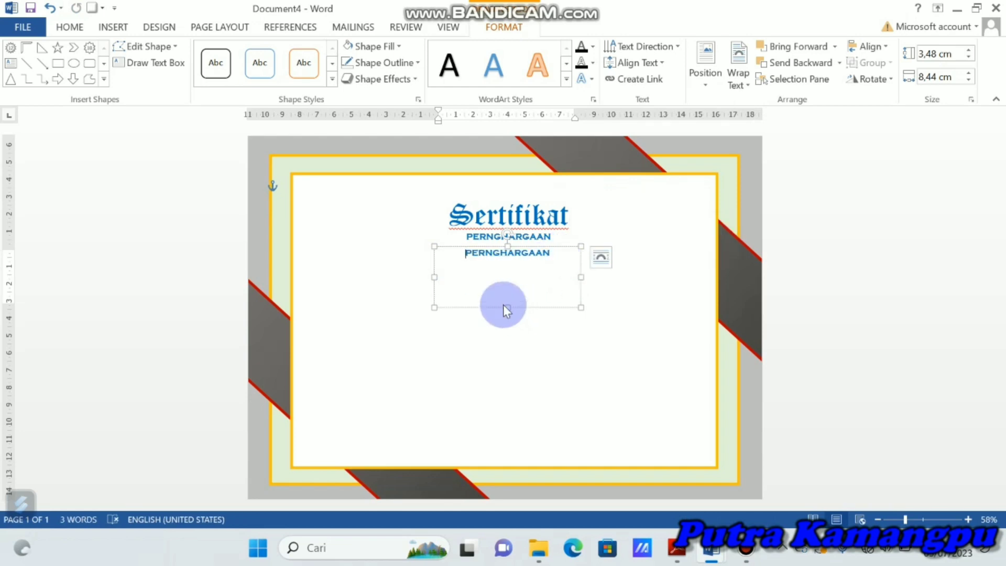
click(512, 246)
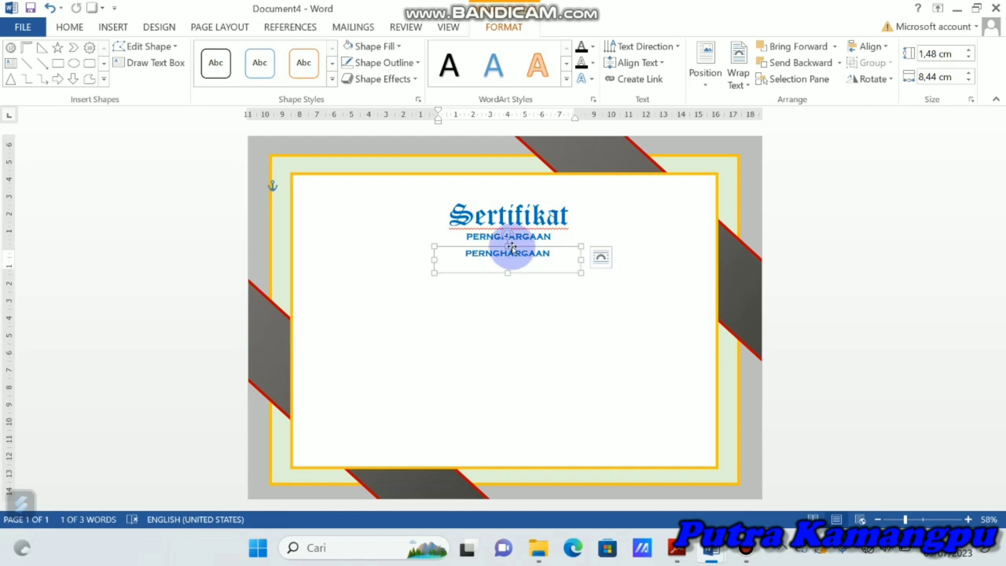
double_click(551, 255)
mouse_move(554, 256)
mouse_down()
mouse_move(466, 255)
mouse_move(591, 311)
mouse_up()
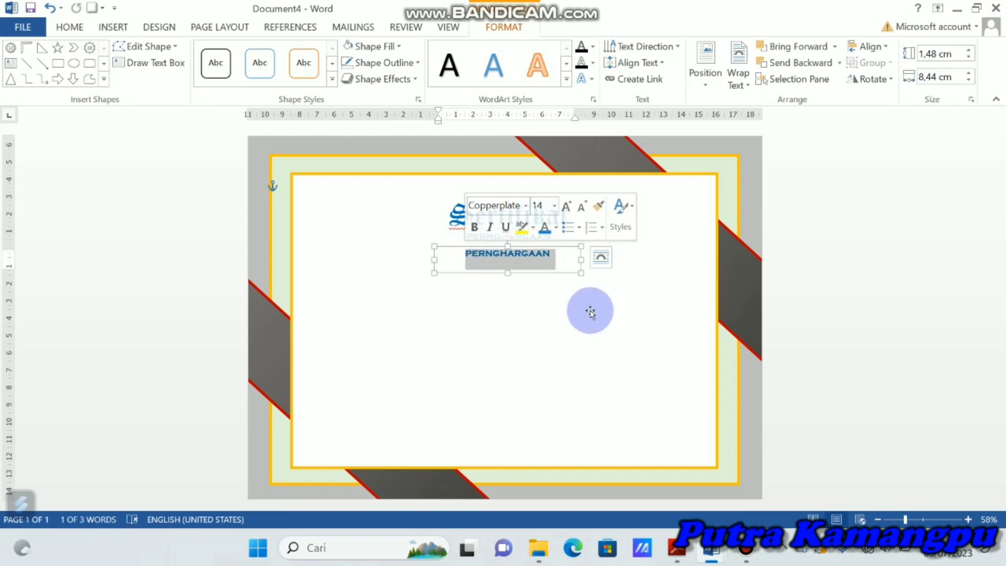
Step: Replace the copied text with 'DIBERIKAN KEPADA :' and grow it to 22 pt
text(DIN)
key(BackSpace)
text(B)
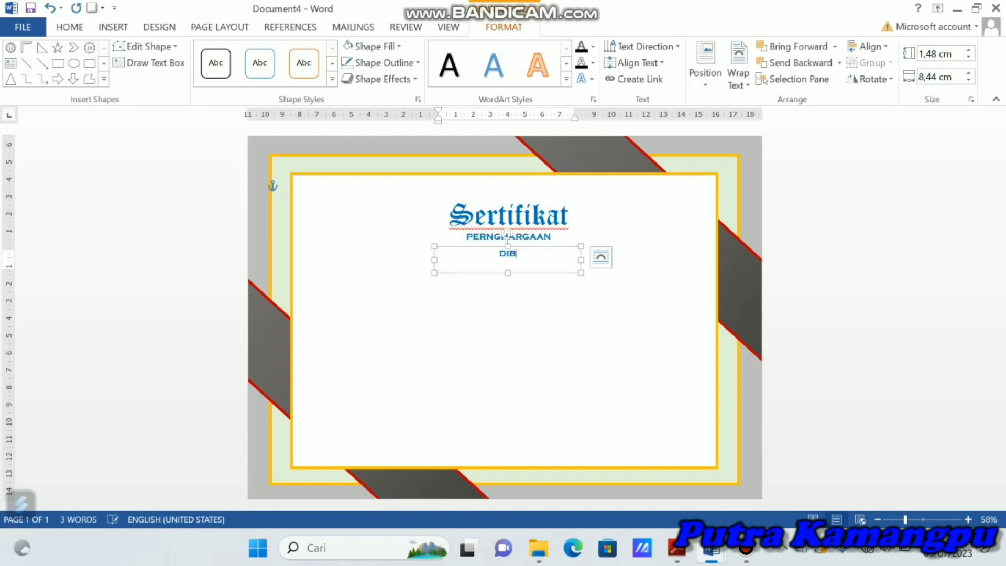
text(ERIKAN KE)
text(PADA :)
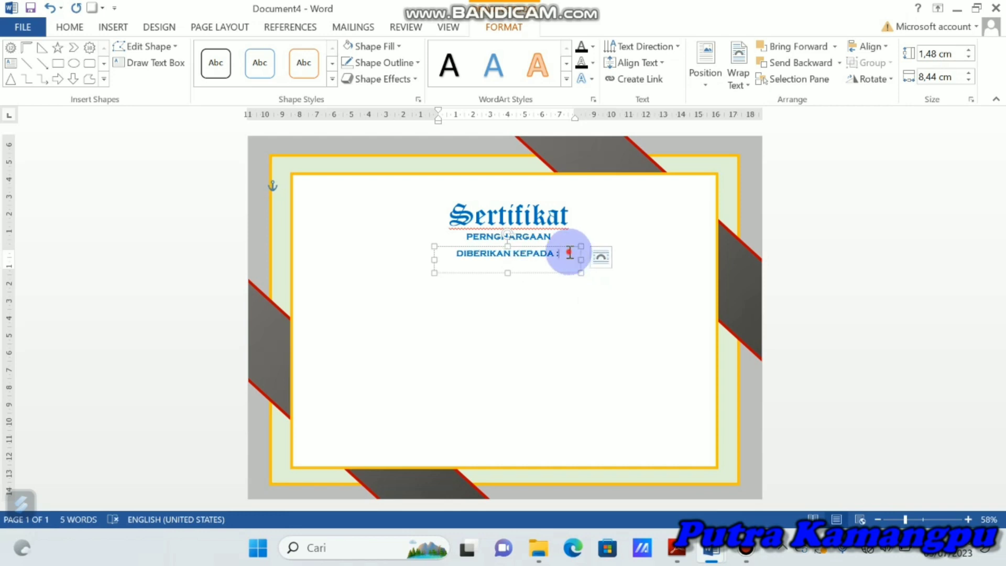
triple_click(511, 255)
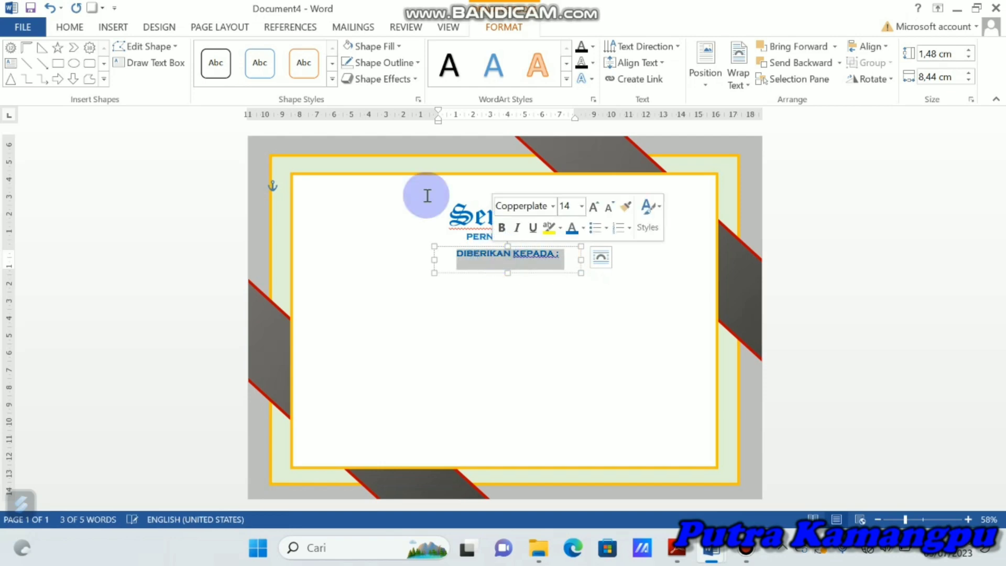
click(75, 24)
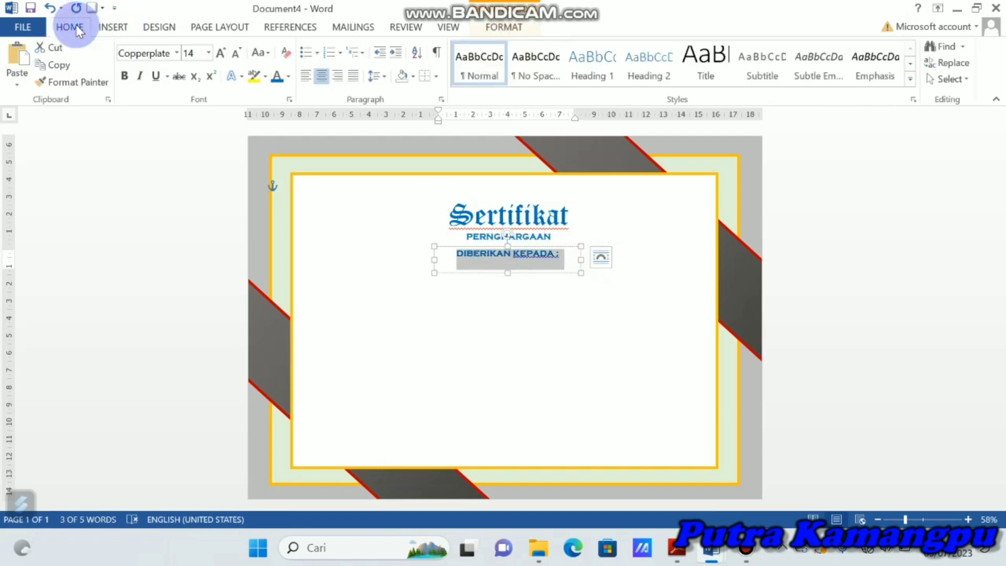
click(220, 54)
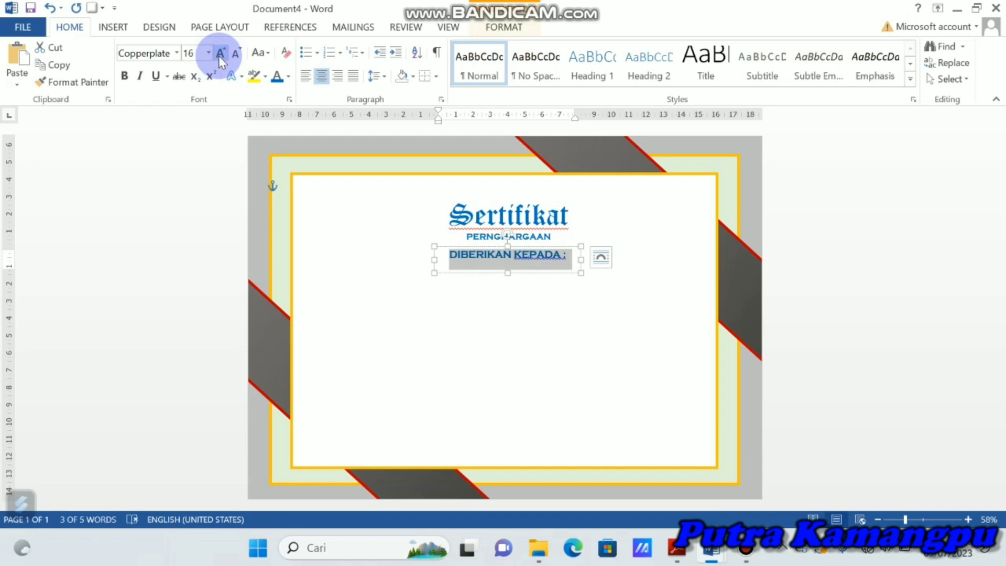
click(219, 54)
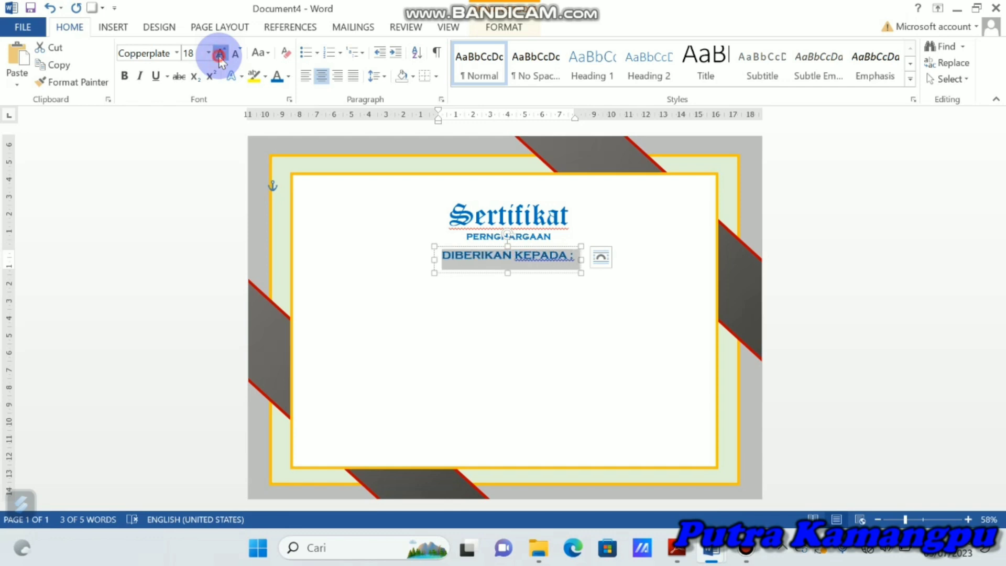
click(220, 54)
click(219, 54)
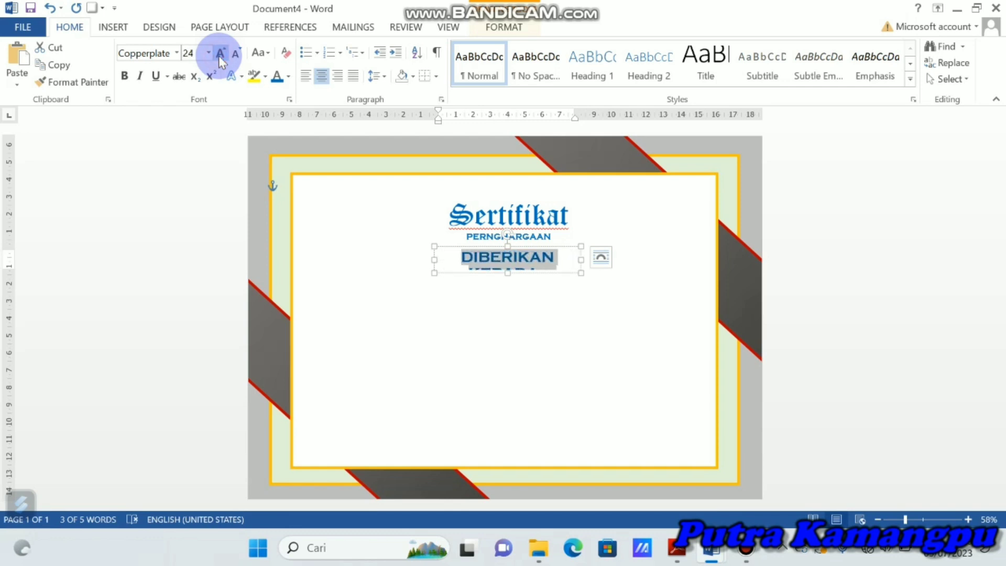
click(234, 54)
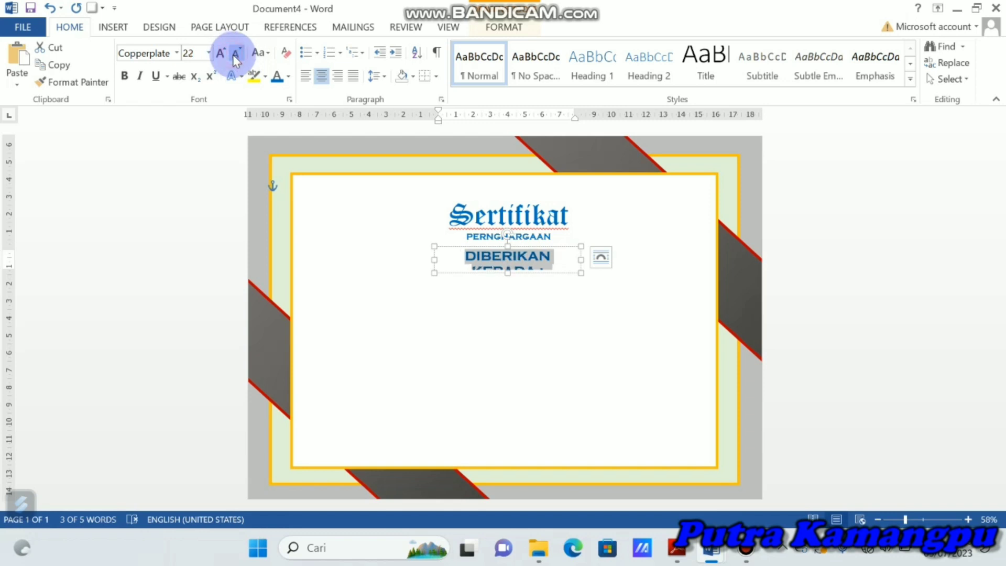
Step: Widen the DIBERIKAN KEPADA : box to one line and centre it under the title
click(581, 257)
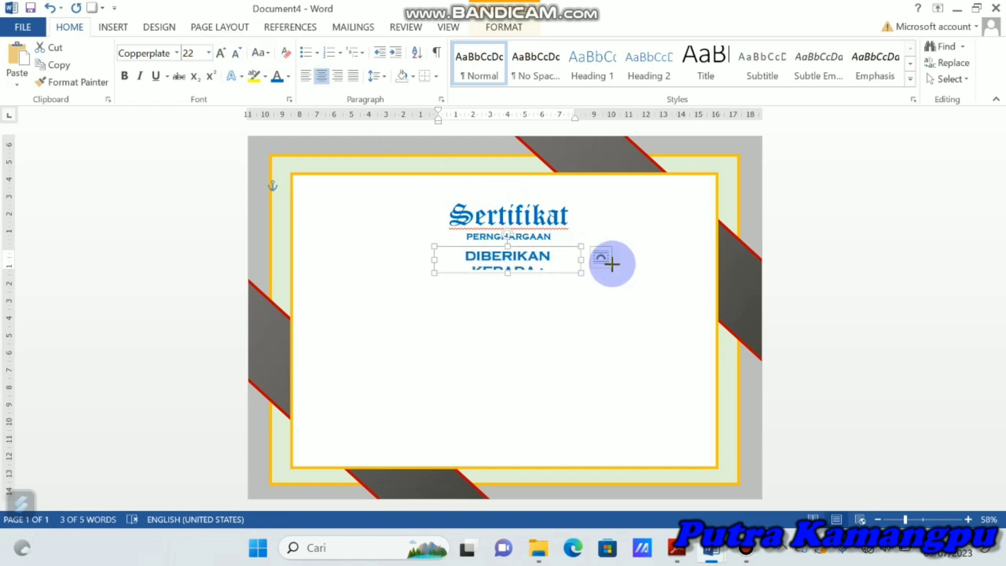
drag(580, 260, 612, 264)
click(539, 243)
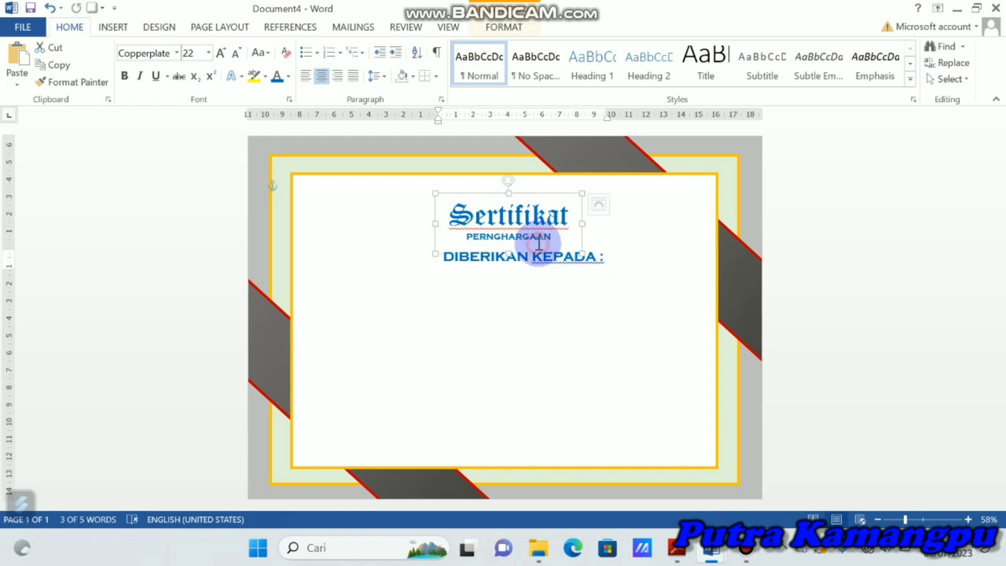
click(572, 251)
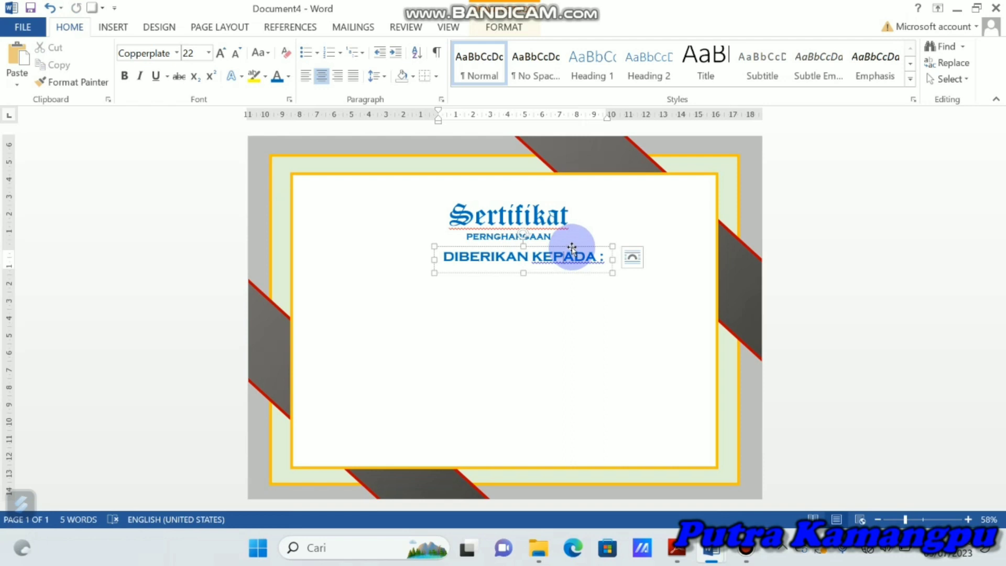
click(564, 246)
mouse_move(564, 247)
mouse_down()
mouse_move(547, 245)
mouse_move(512, 198)
mouse_up()
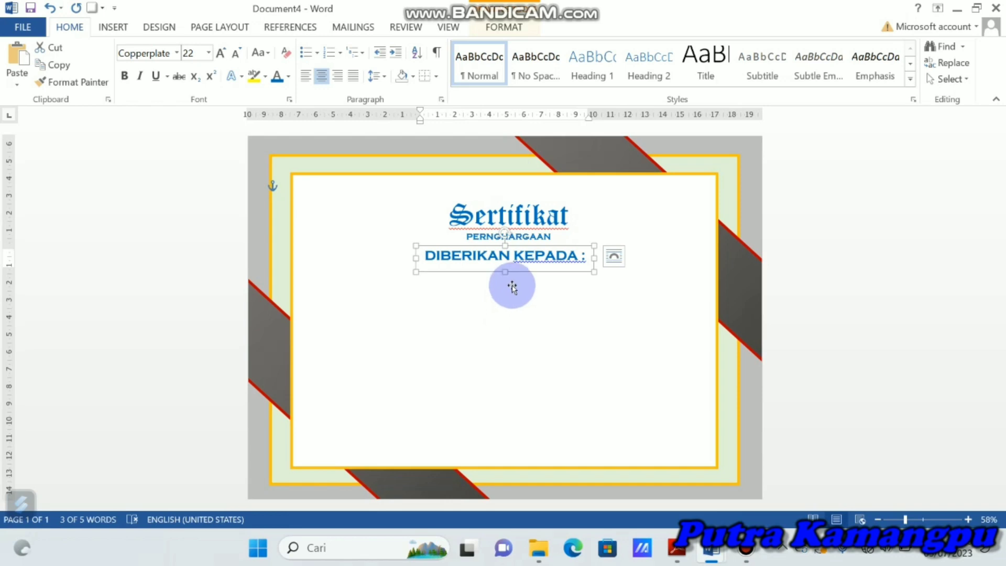
Step: Ctrl-drag a copy of the DIBERIKAN KEPADA : box below it and type the recipient's name
drag(513, 287, 513, 287)
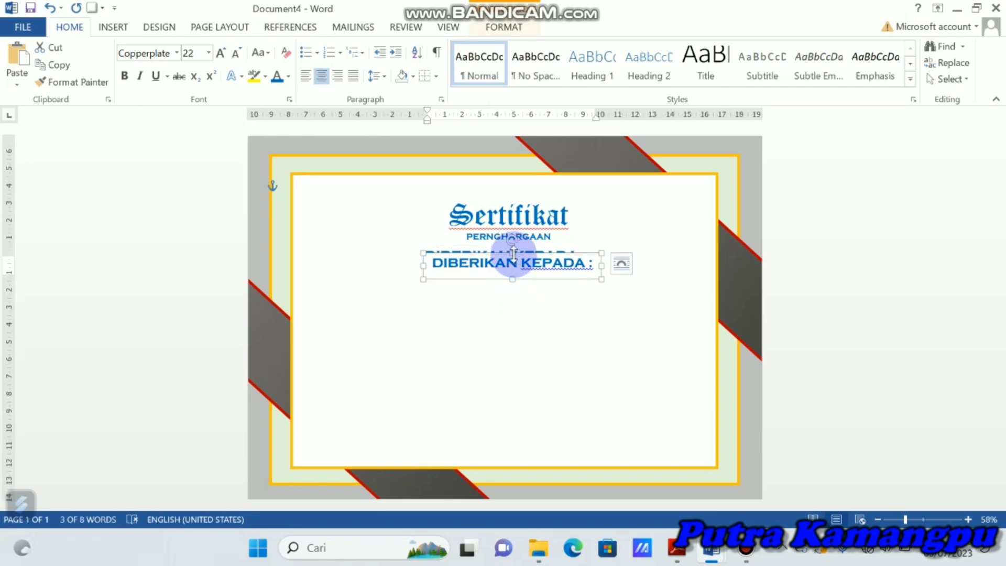
mouse_move(531, 274)
mouse_down()
mouse_move(520, 269)
mouse_move(579, 278)
mouse_up()
triple_click(497, 274)
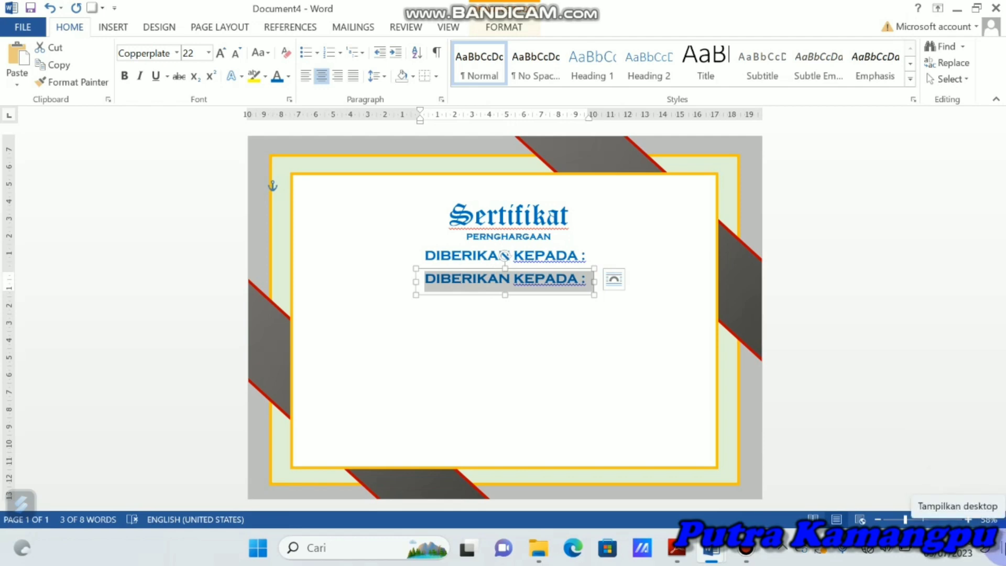
text(PUT)
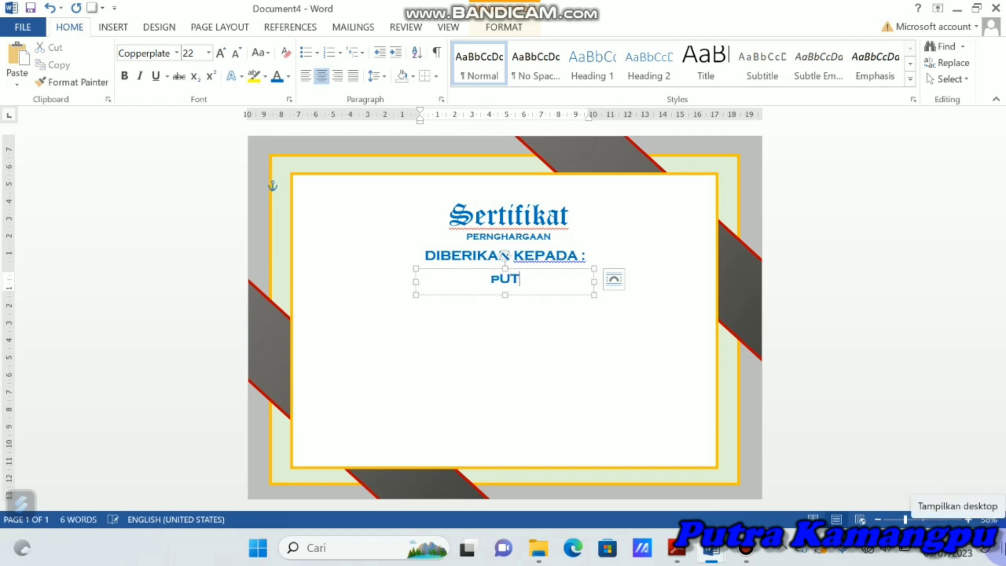
text(RA)
text( Kamang)
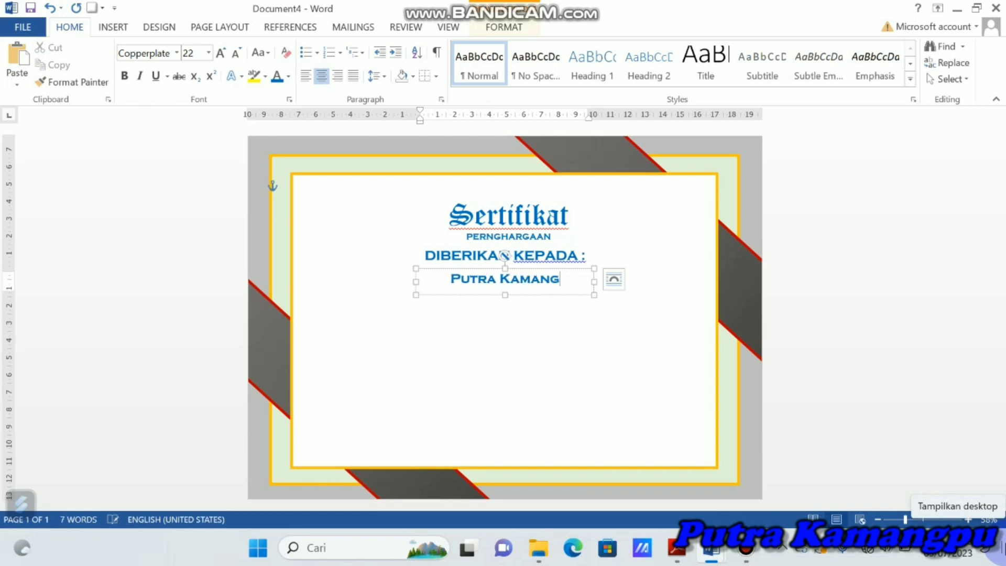
text(pu)
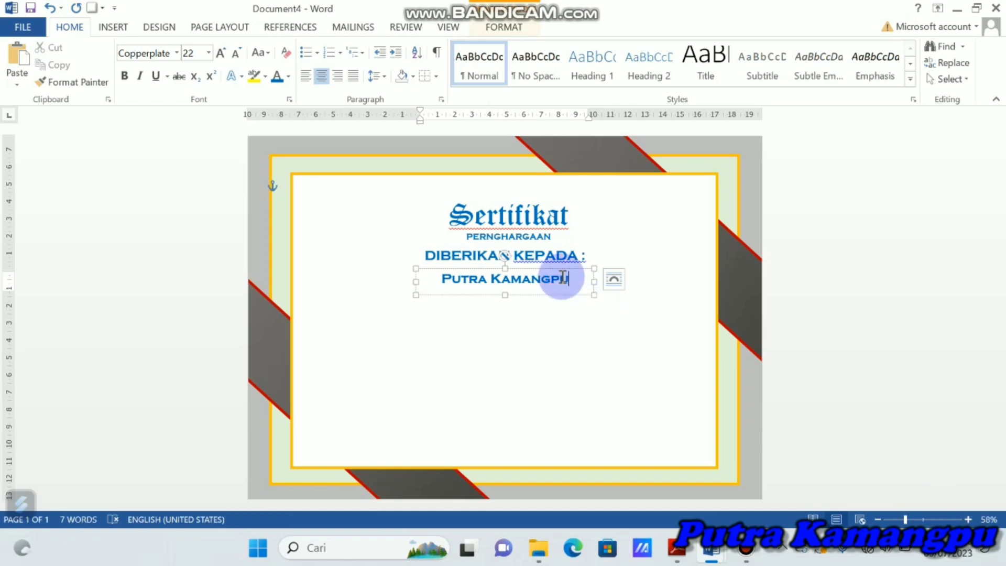
drag(568, 278, 451, 278)
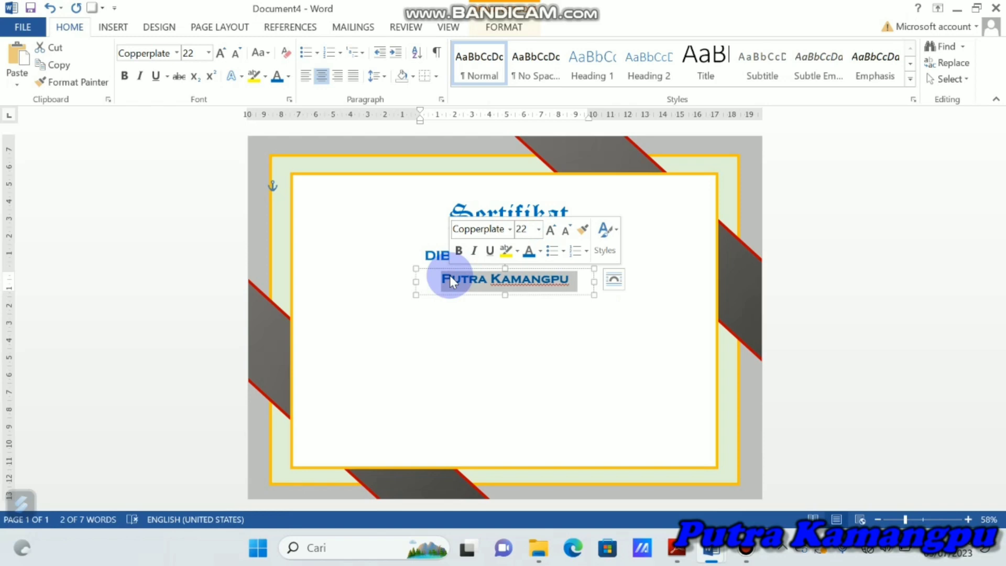
Step: Set the recipient's name in Brush Script MT at 46 pt
click(177, 52)
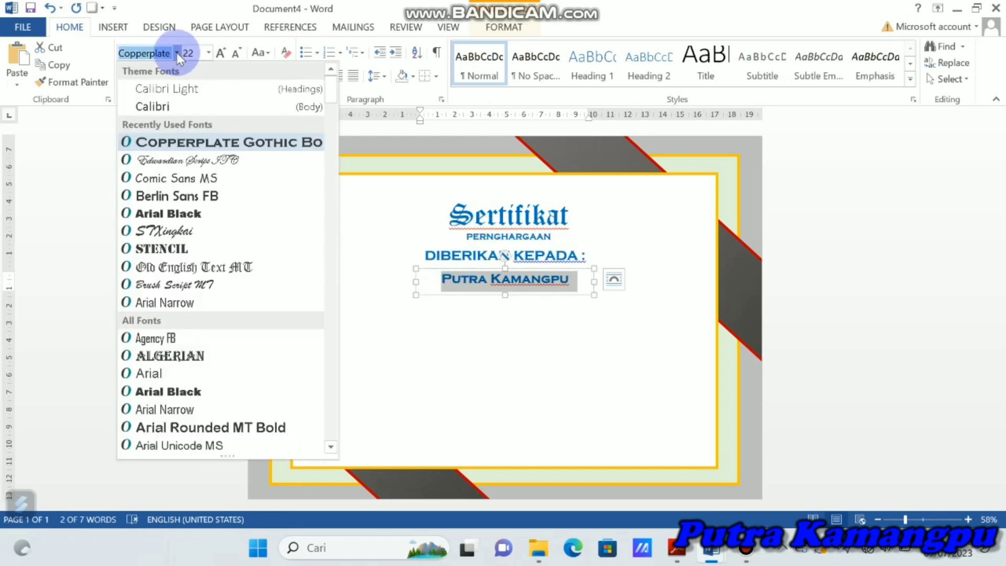
click(206, 288)
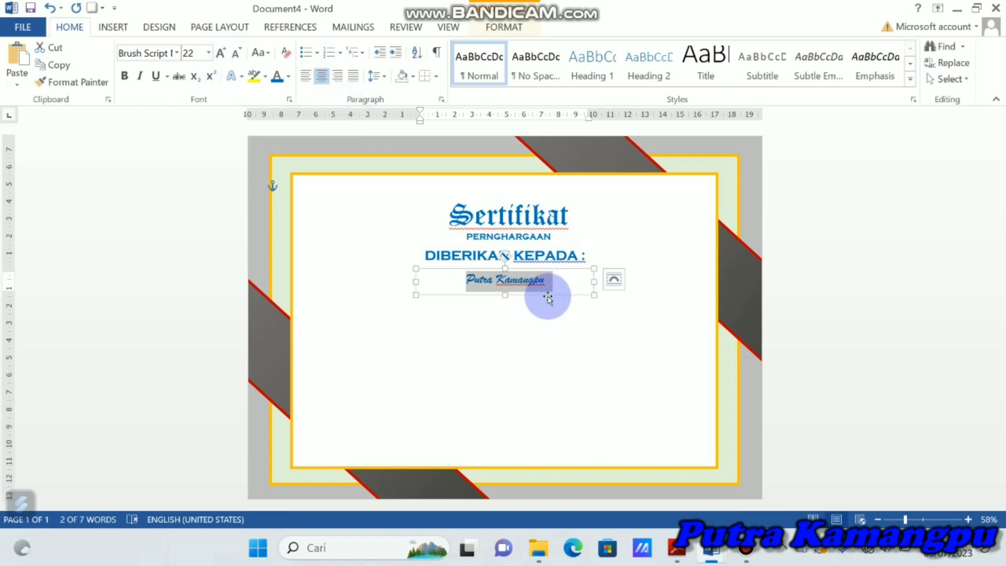
click(195, 54)
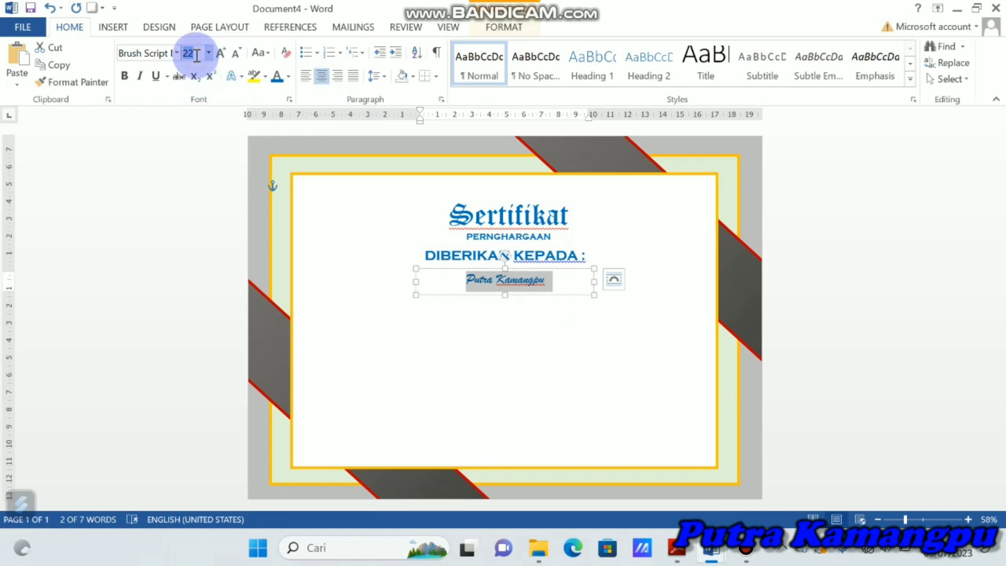
text(46)
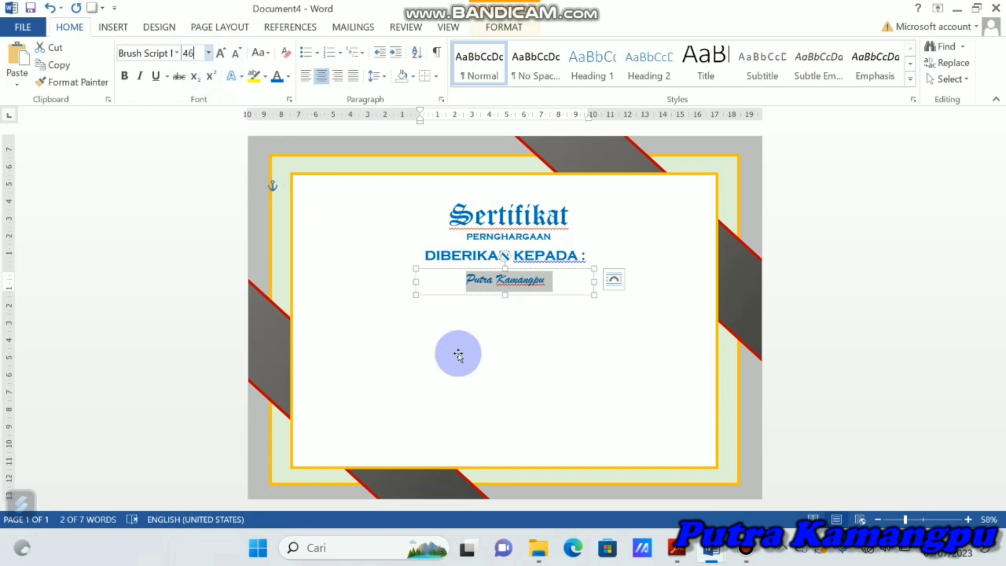
click(516, 286)
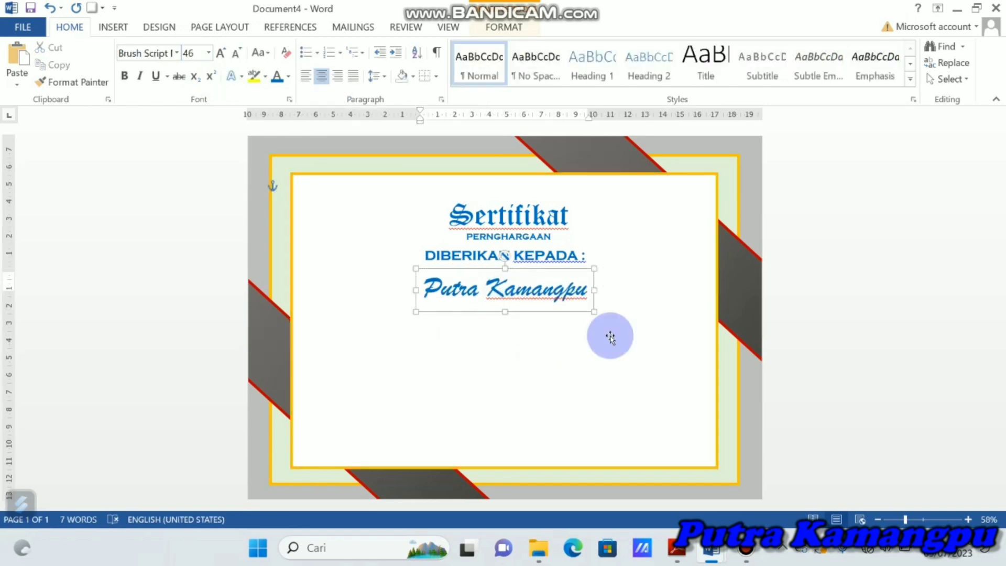
click(632, 344)
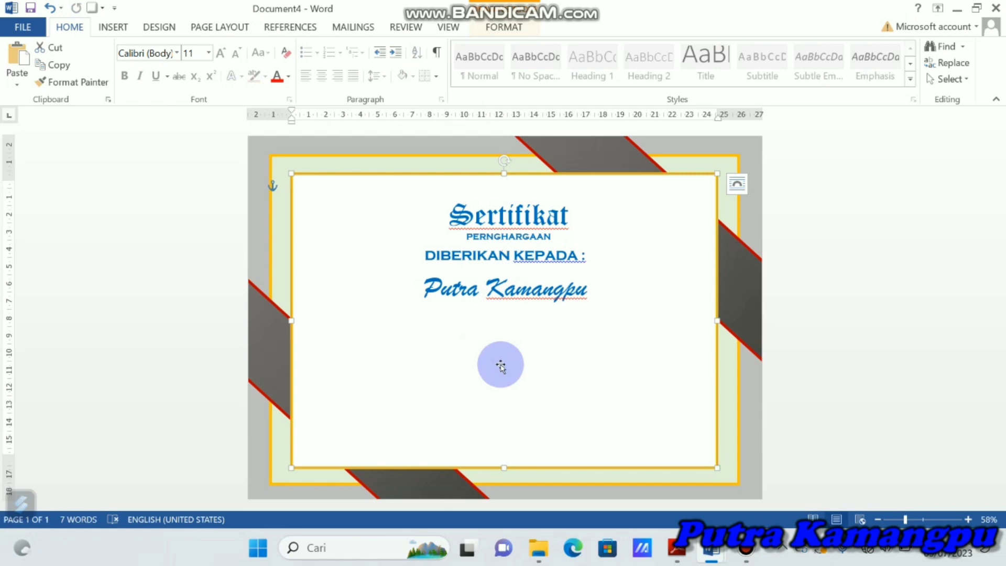
mouse_move(710, 548)
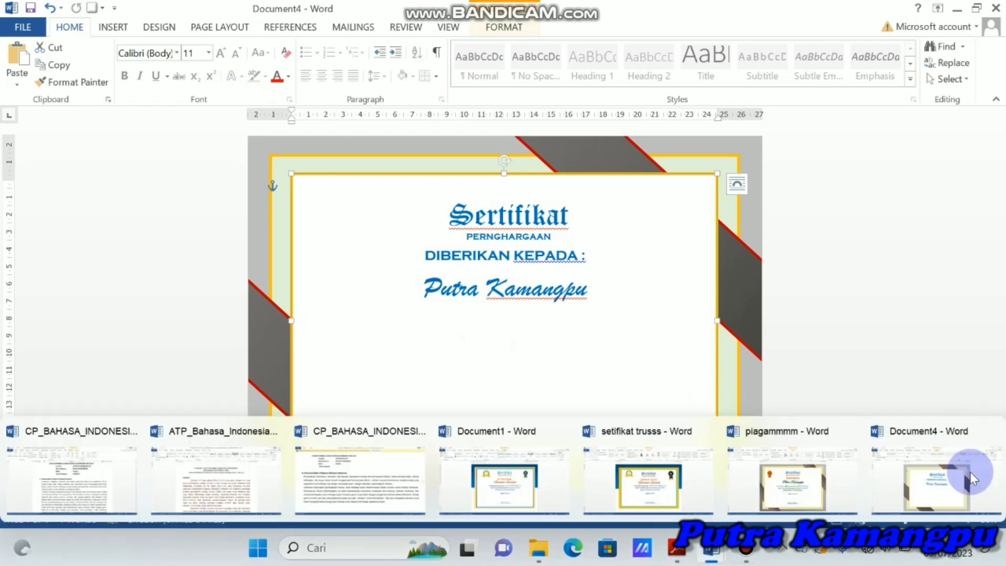
Step: Copy the body text box from piagammmm and paste it into Document4
click(774, 486)
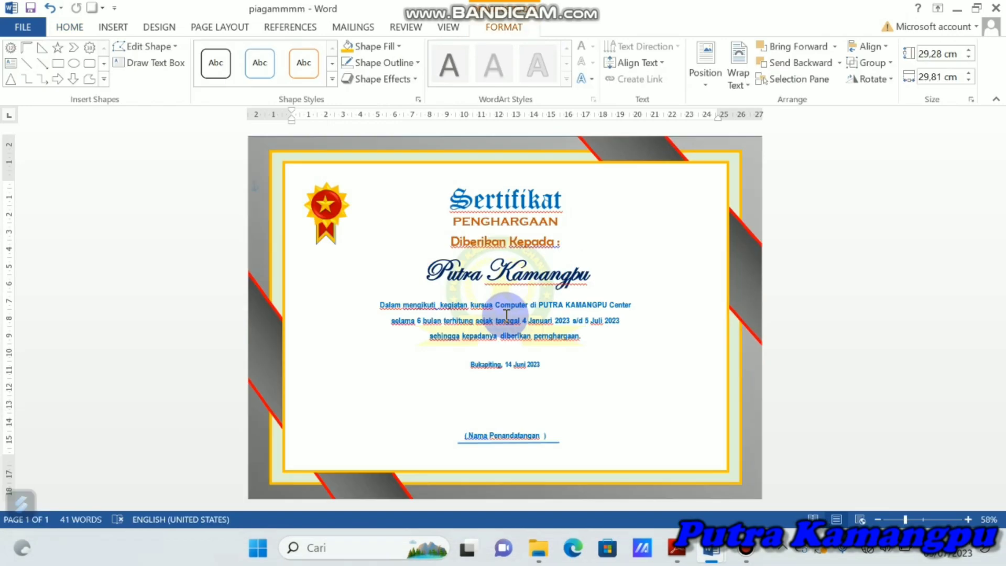
click(506, 314)
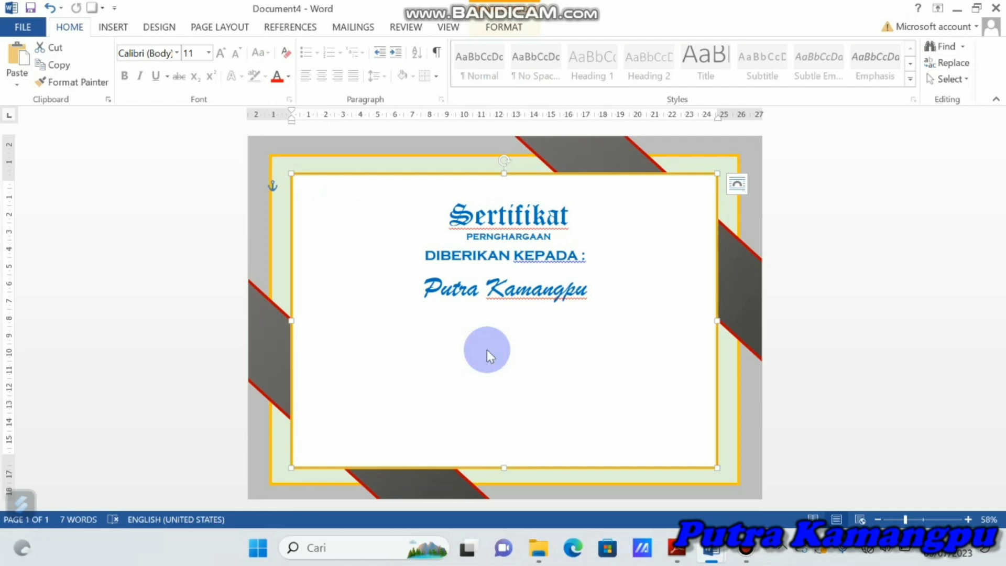
key(ctrl+v)
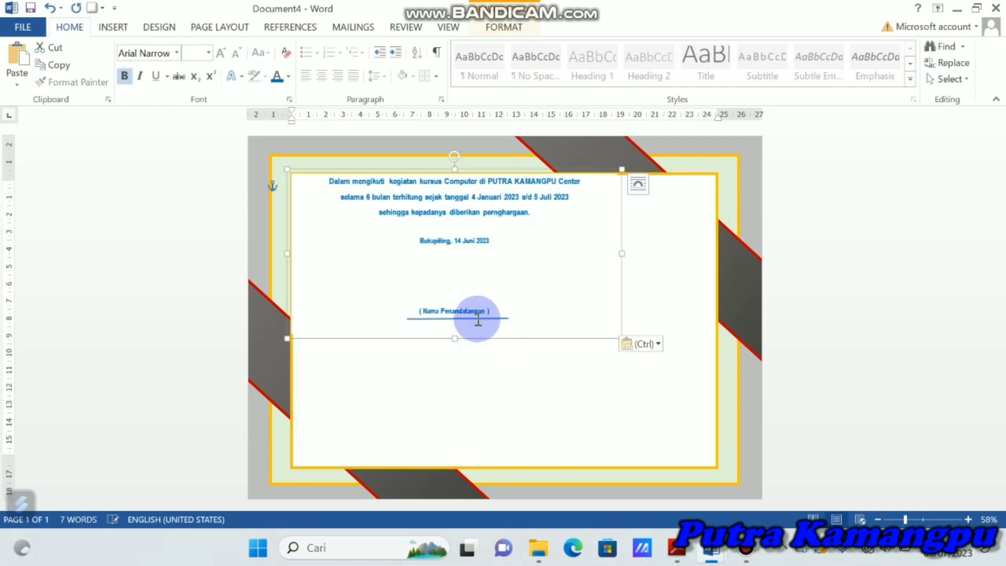
click(478, 320)
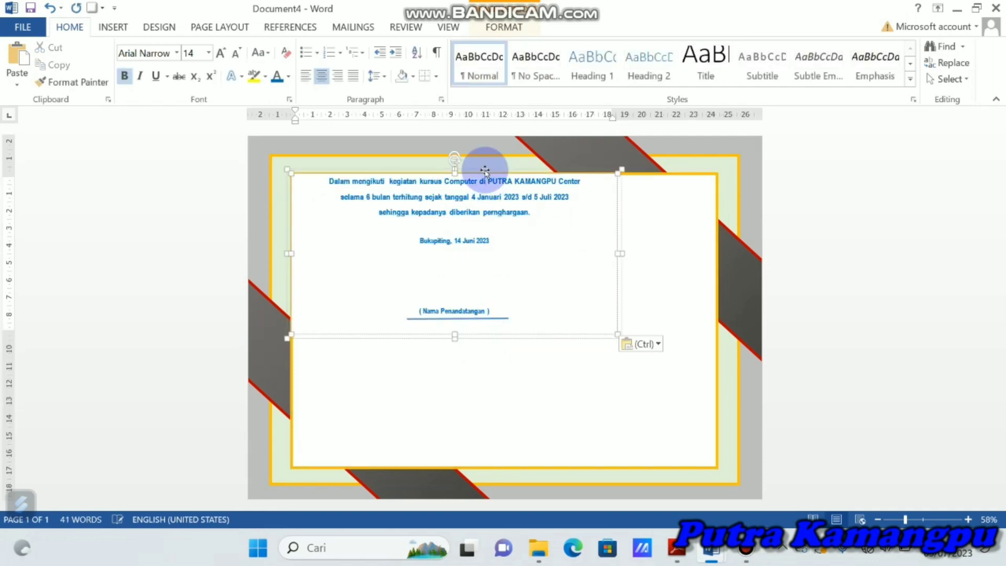
Step: Move the pasted body text below the recipient's name and resize it until the signature line shows
drag(486, 171, 538, 299)
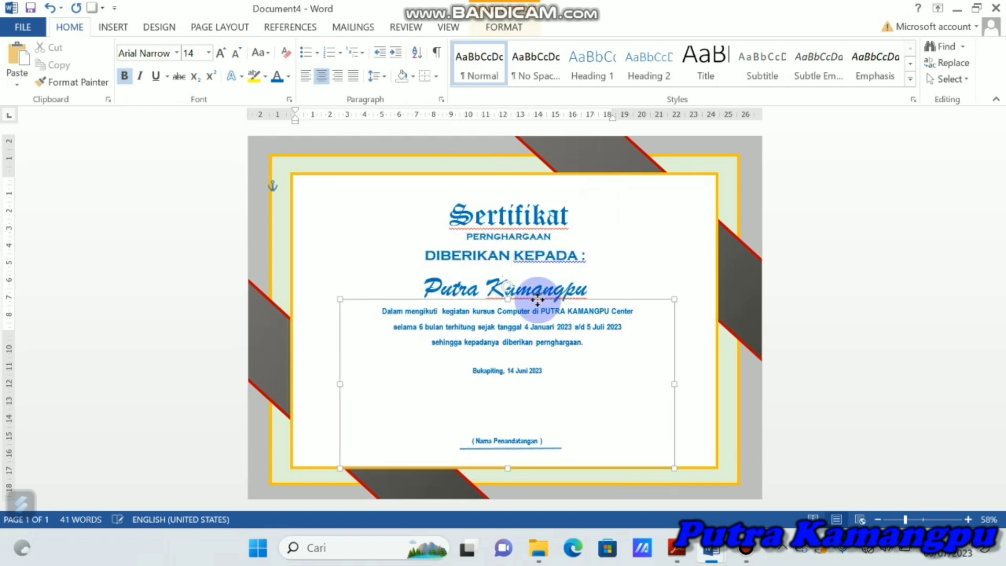
drag(675, 468, 676, 467)
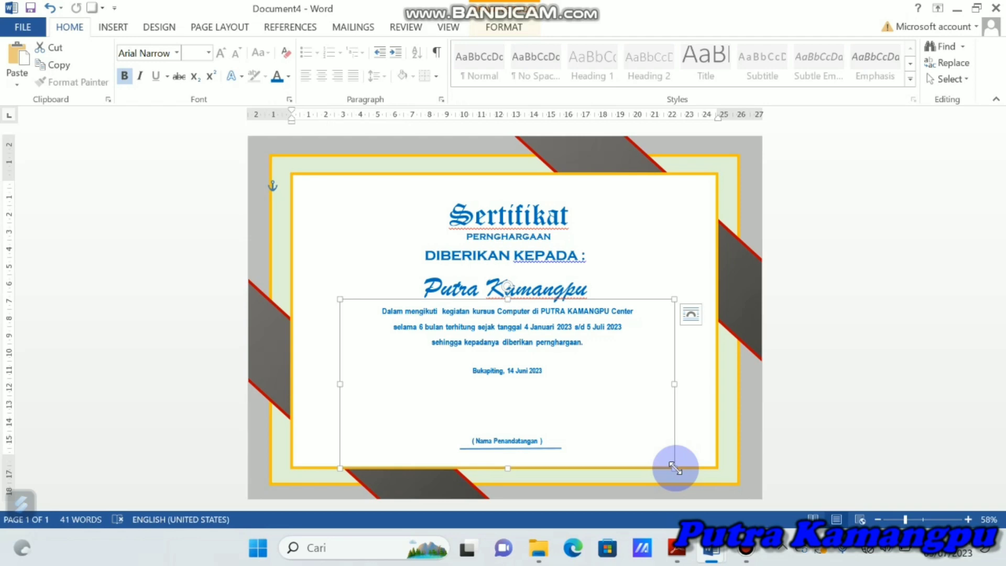
drag(676, 468, 668, 465)
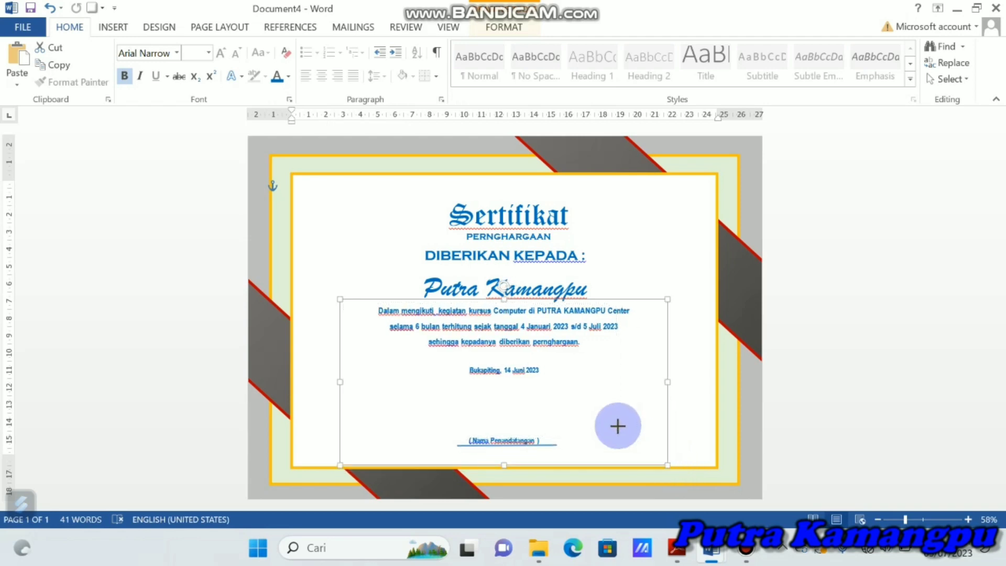
drag(618, 426, 618, 425)
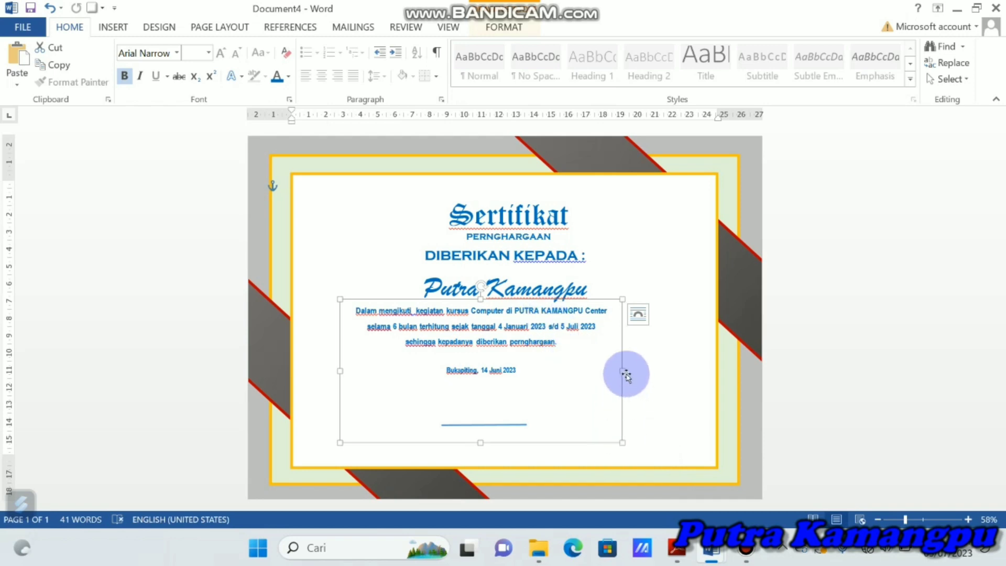
drag(622, 371, 682, 387)
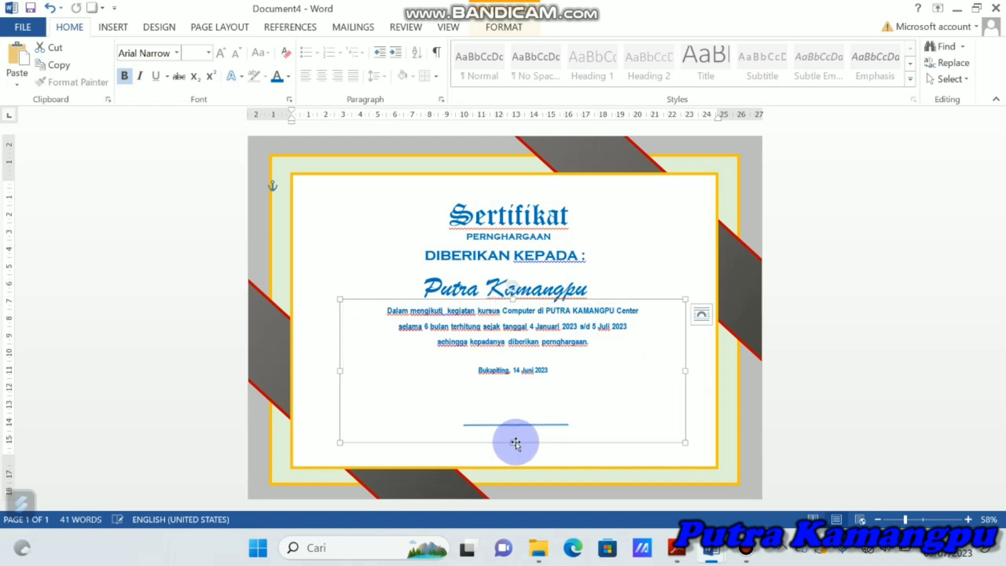
drag(514, 443, 518, 454)
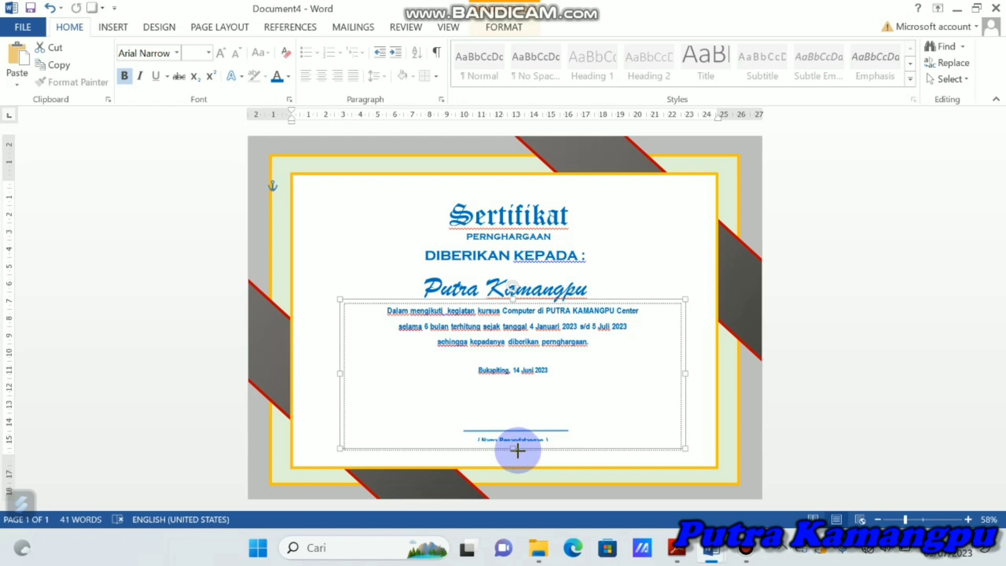
drag(518, 451, 517, 462)
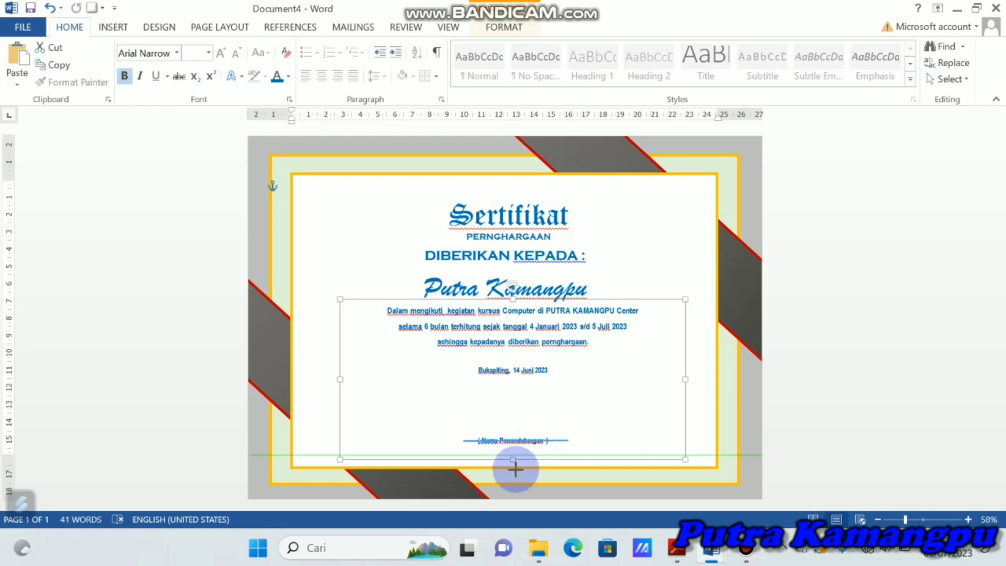
drag(517, 462, 515, 474)
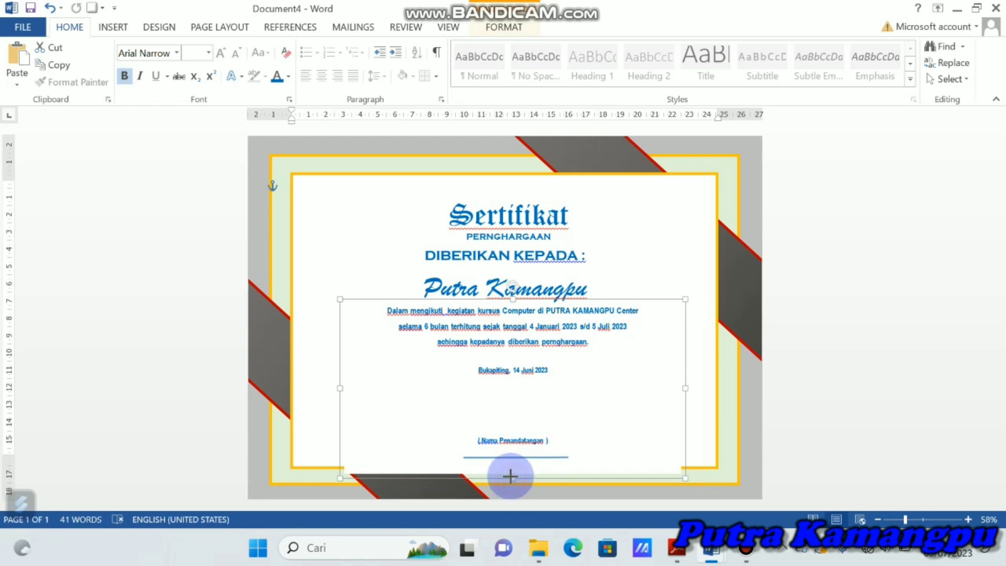
drag(512, 481, 511, 467)
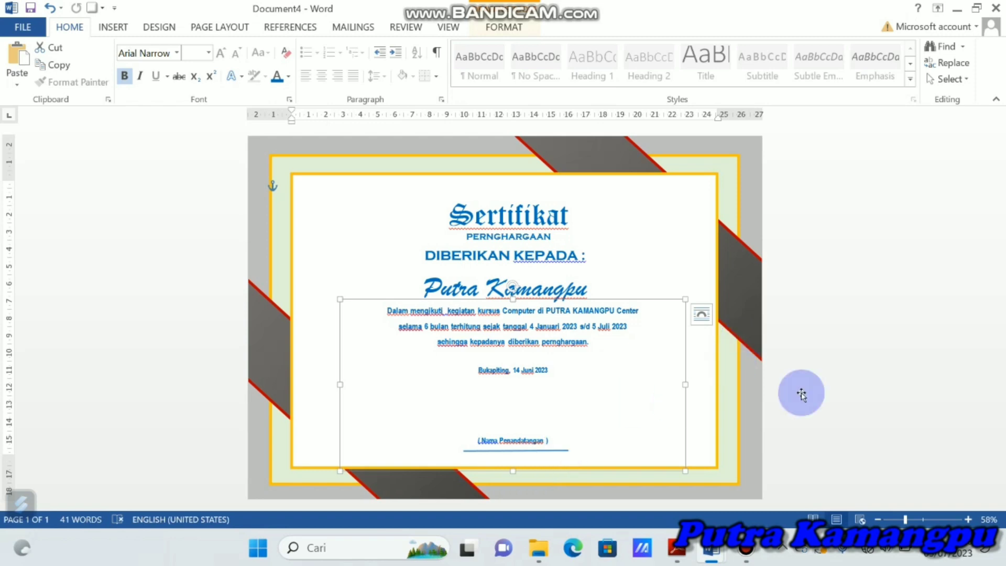
click(834, 423)
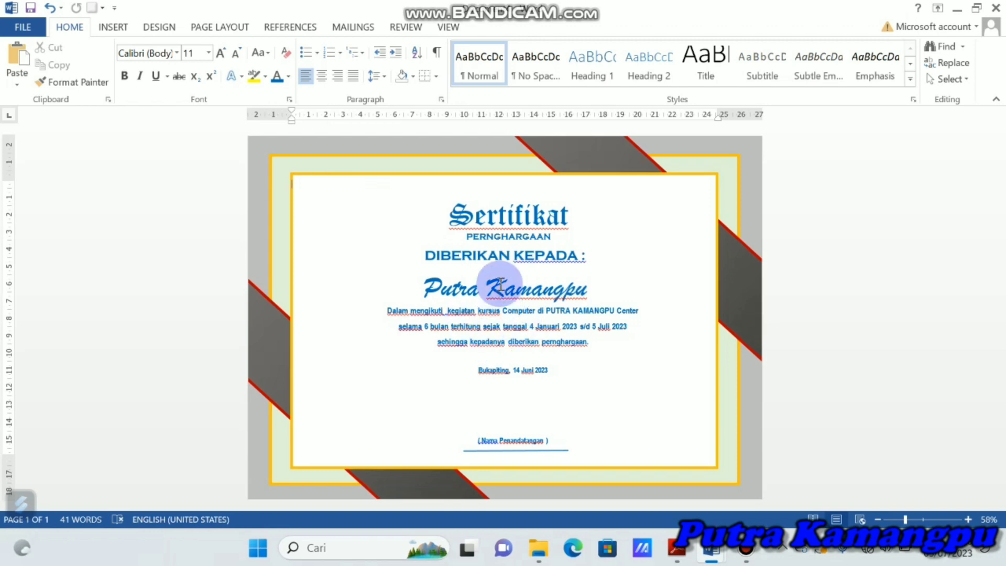
Step: Insert the logo picture from the Downloads folder onto the certificate
click(115, 28)
click(137, 60)
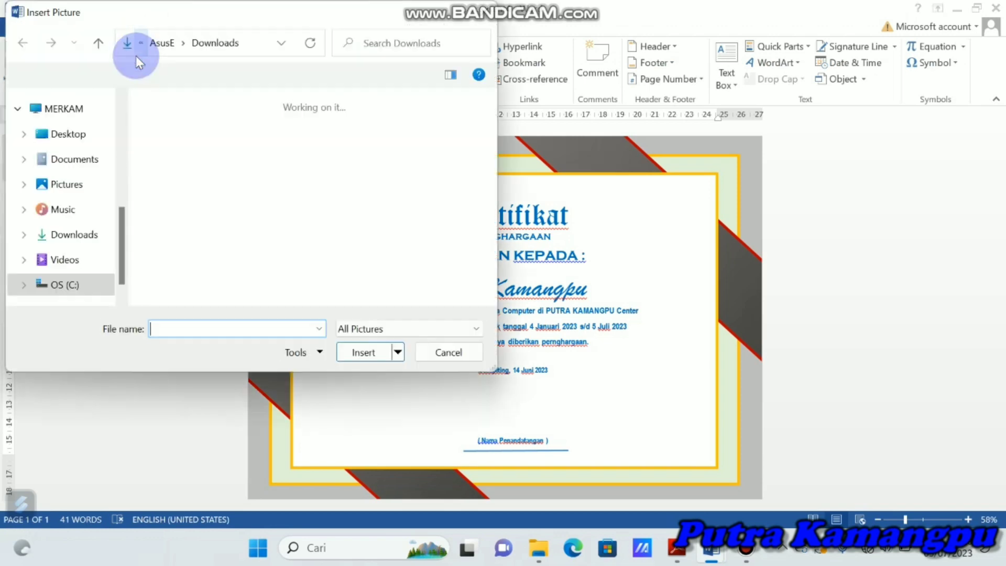
scroll(409, 196, down, 1)
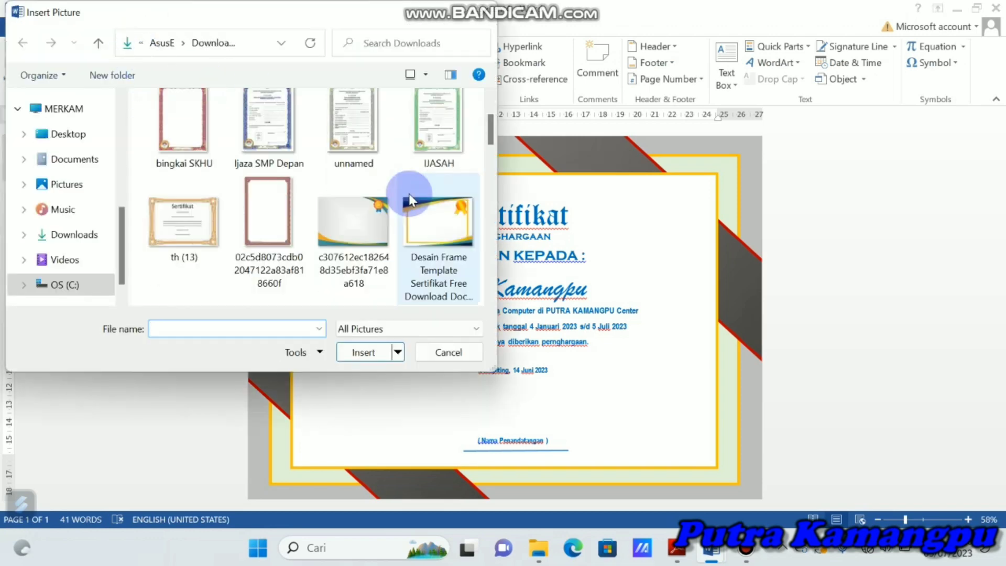
scroll(408, 197, down, 3)
scroll(409, 196, down, 1)
scroll(409, 197, down, 3)
scroll(409, 197, down, 3)
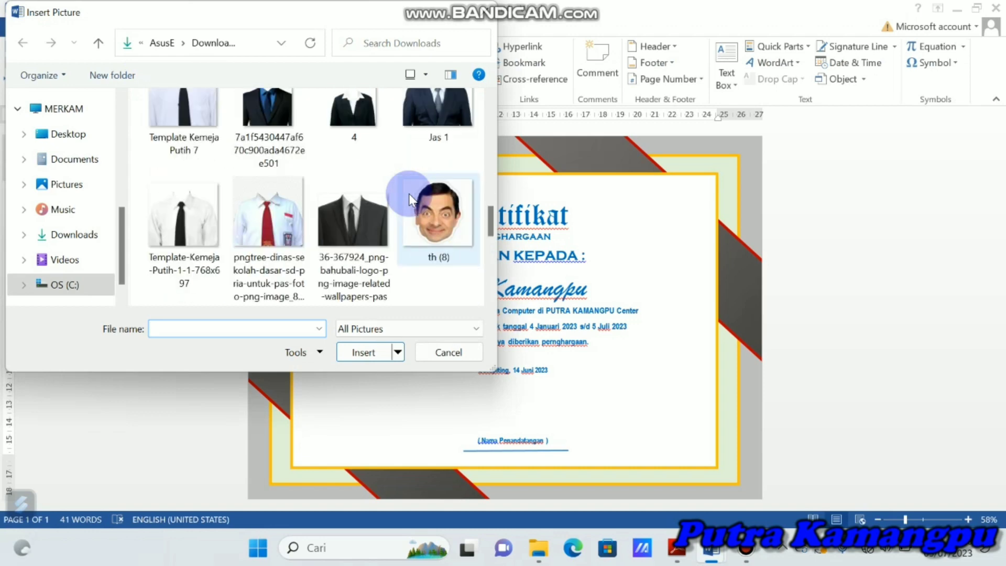
scroll(409, 194, down, 2)
scroll(409, 193, down, 2)
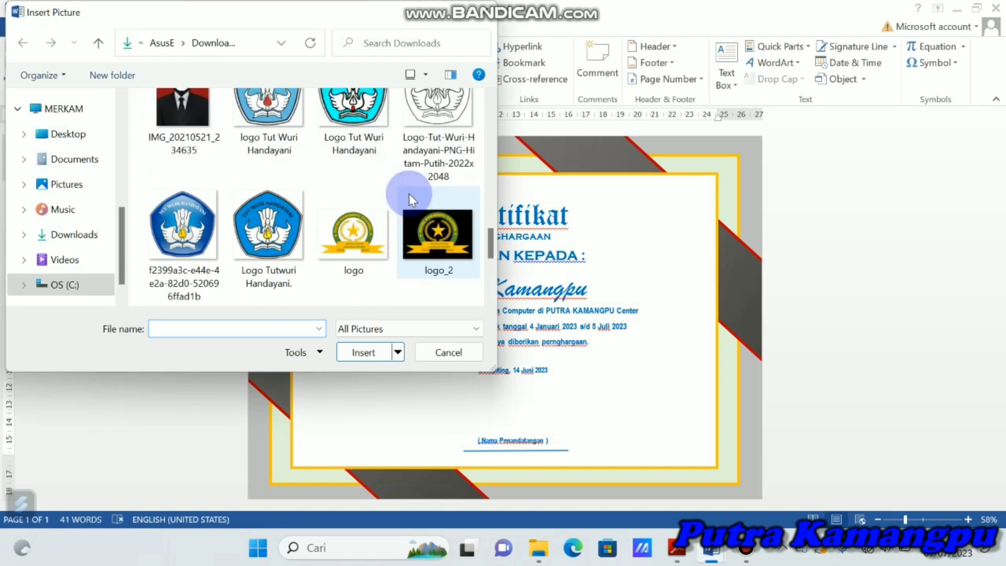
click(351, 228)
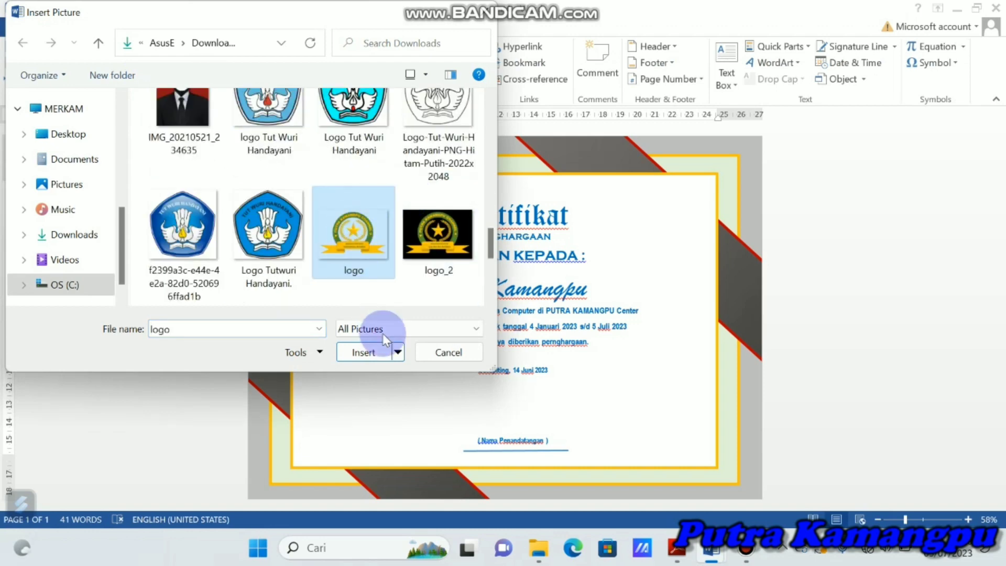
click(369, 347)
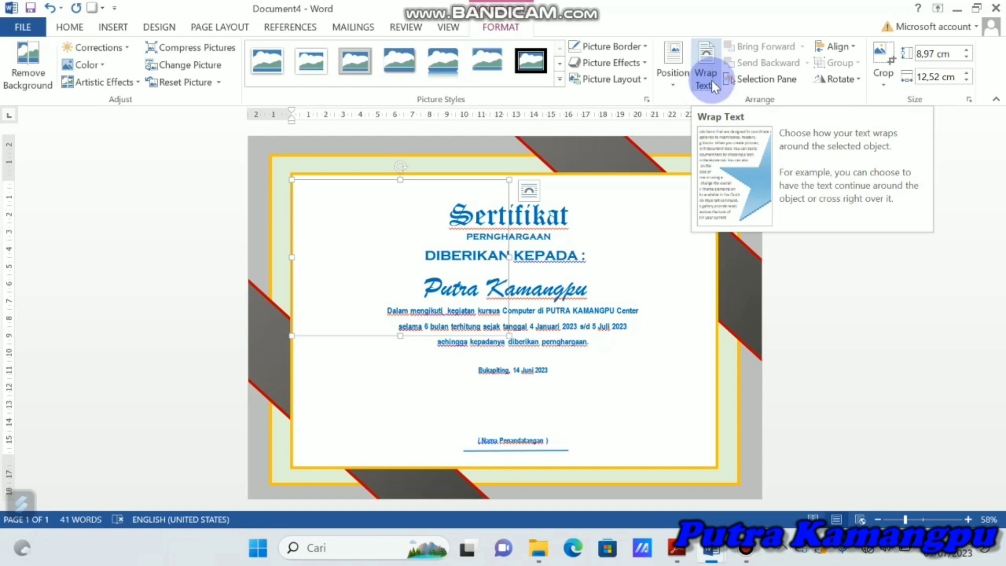
Step: Set the logo's wrapping to In Front of Text and drag it to the certificate's centre
click(712, 80)
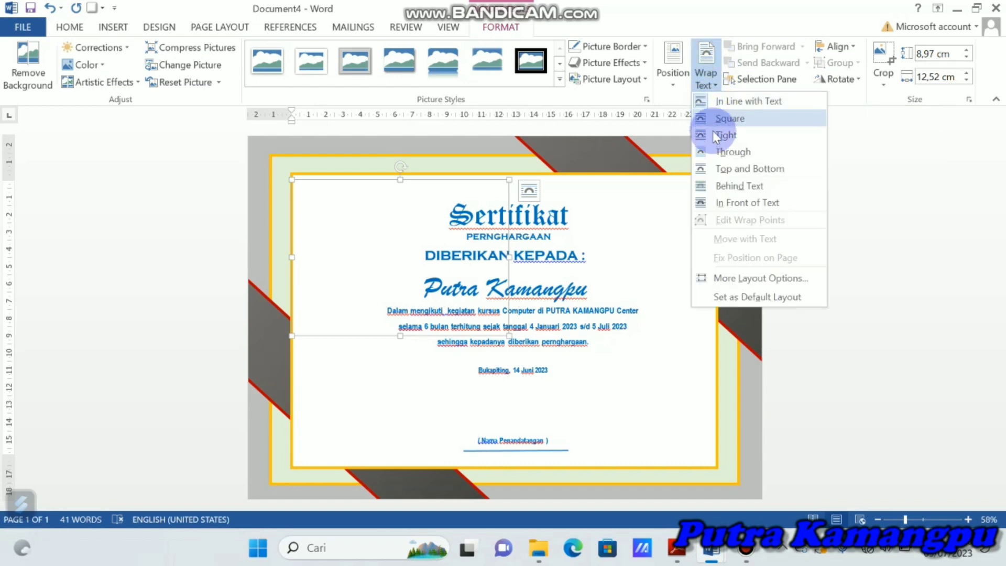
click(712, 202)
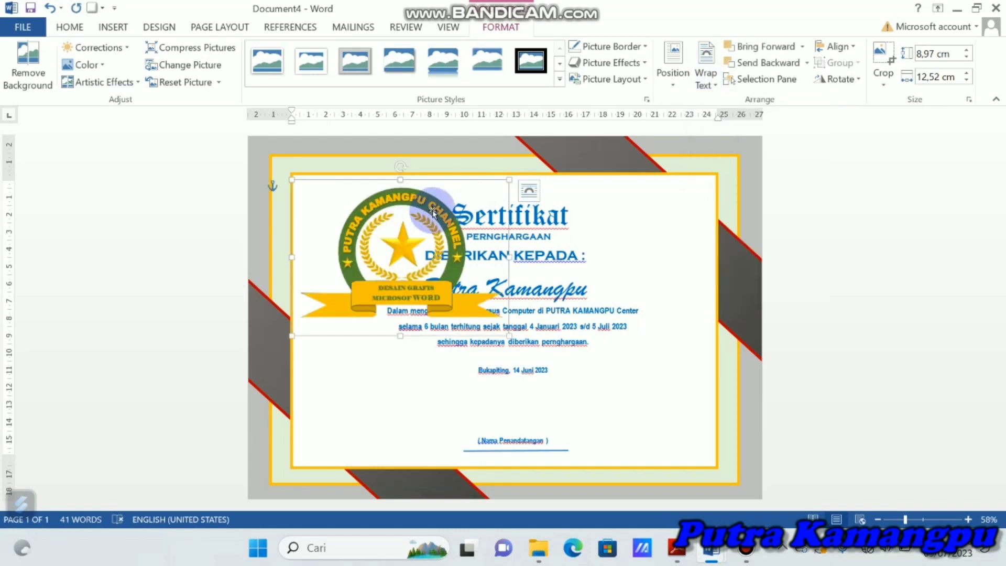
click(452, 223)
drag(452, 223, 533, 250)
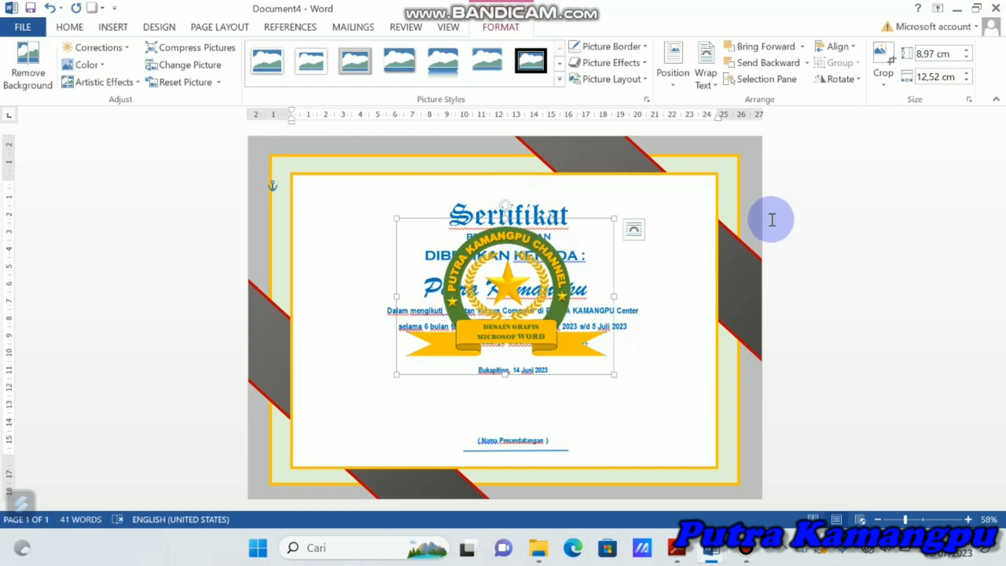
click(806, 63)
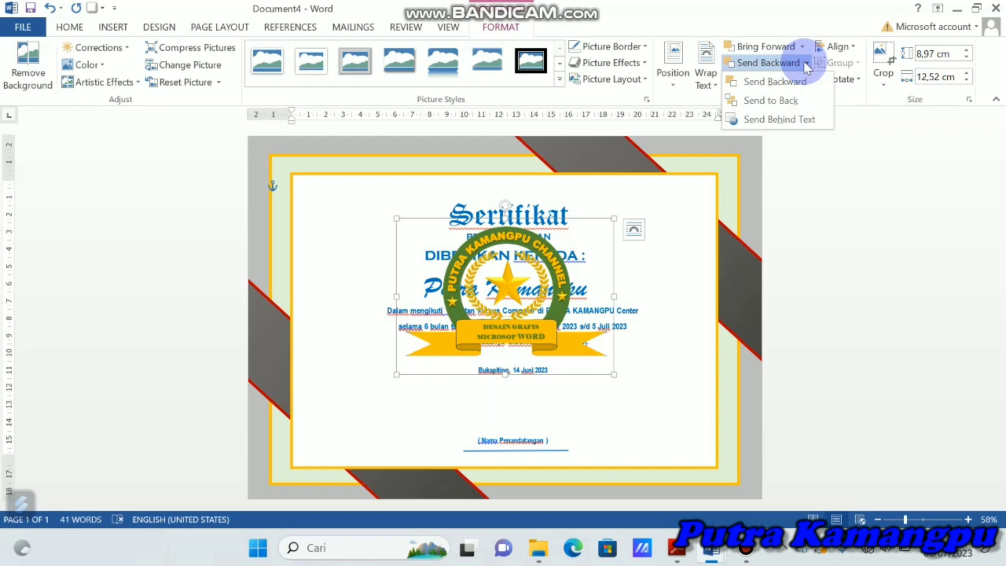
click(781, 102)
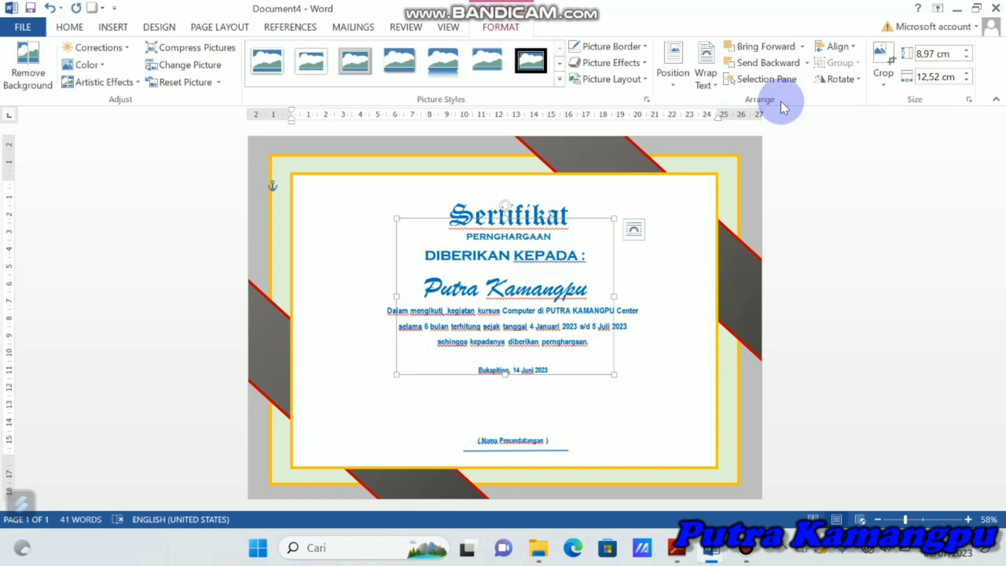
click(801, 46)
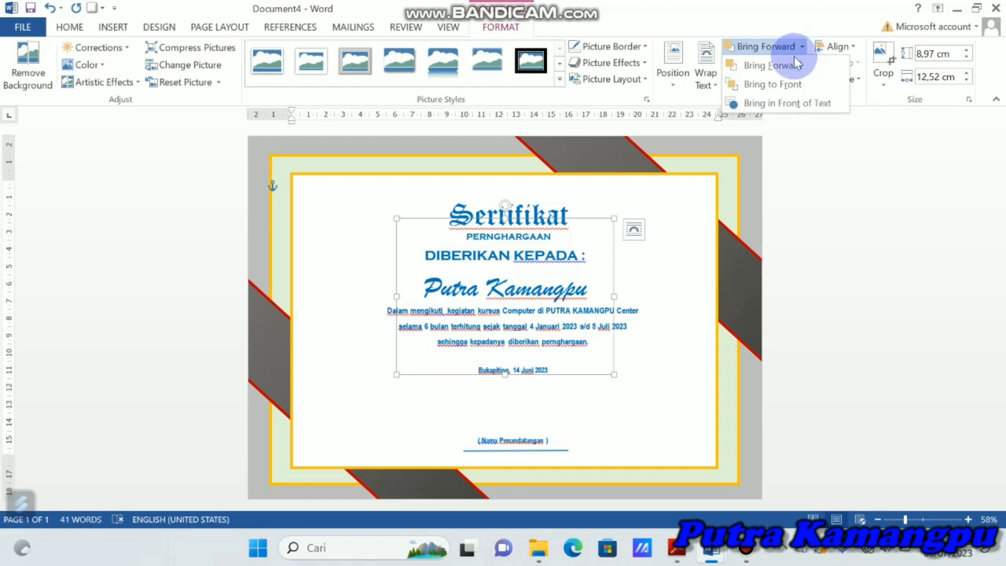
click(786, 82)
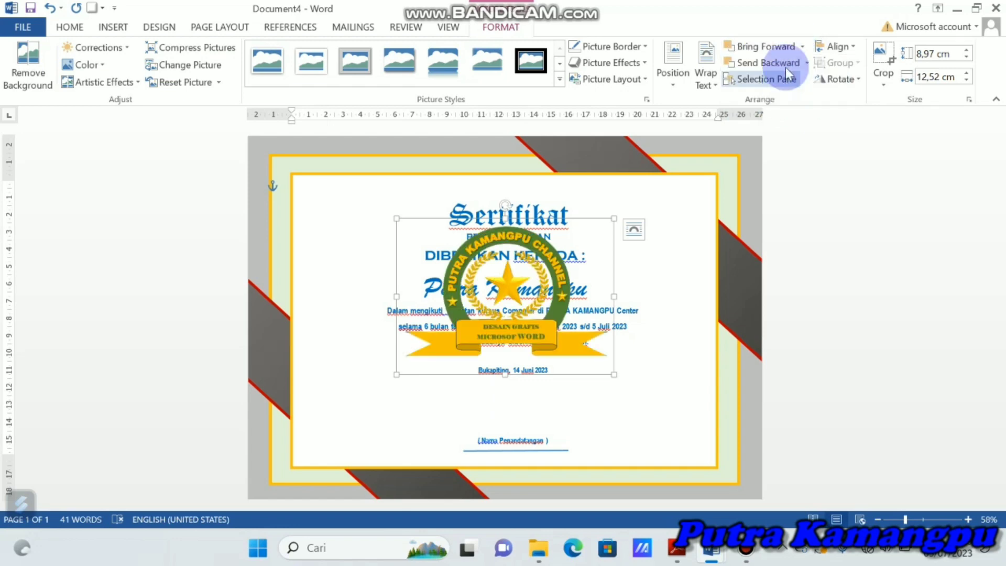
click(785, 64)
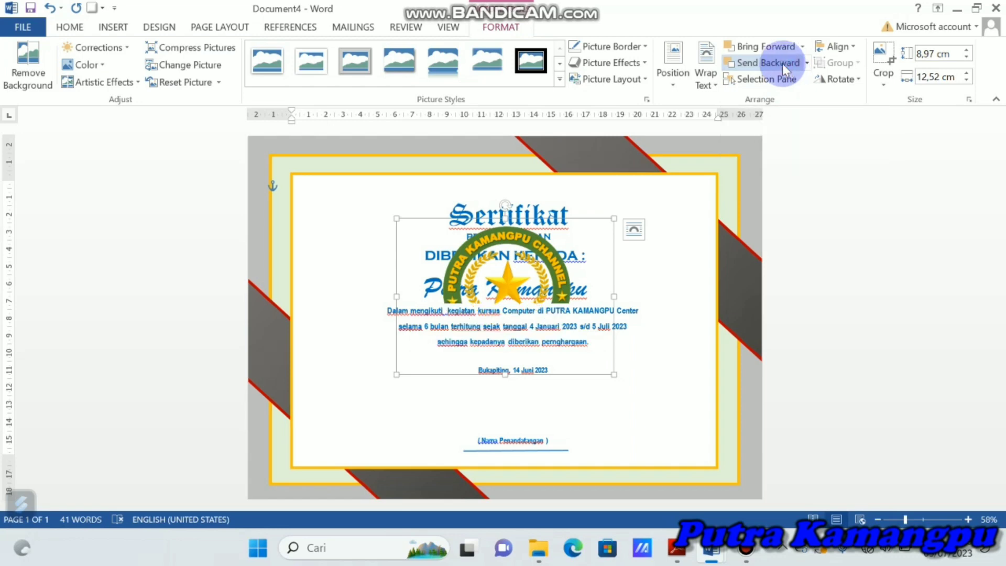
click(579, 303)
click(579, 302)
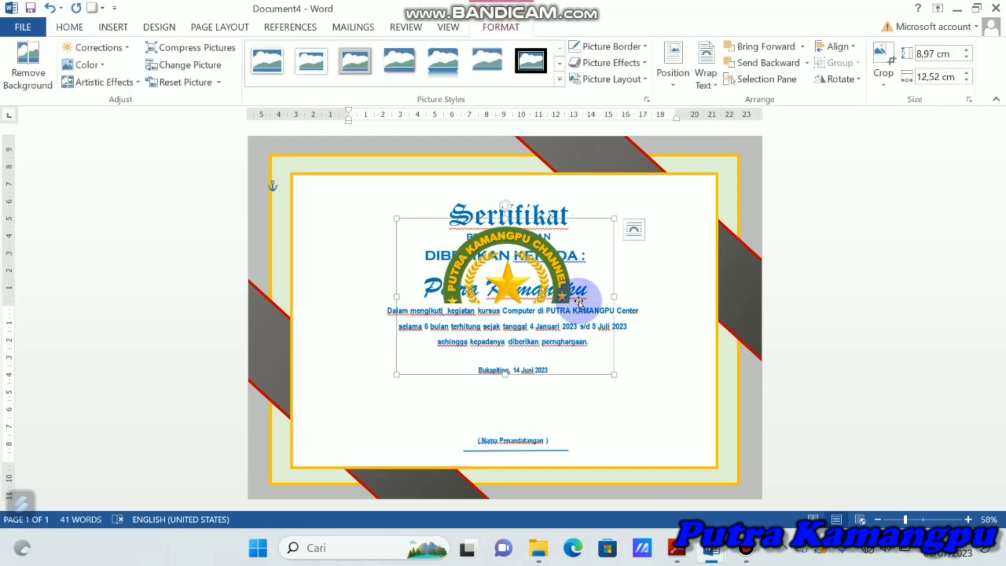
click(642, 306)
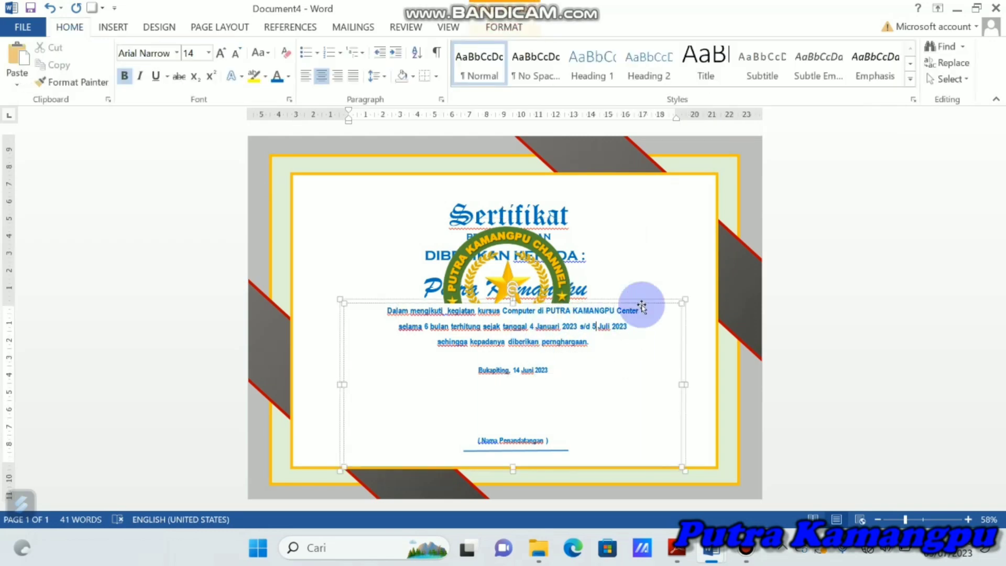
Step: Set the body text box's Shape Fill to No Fill so the medal logo shows through
click(512, 27)
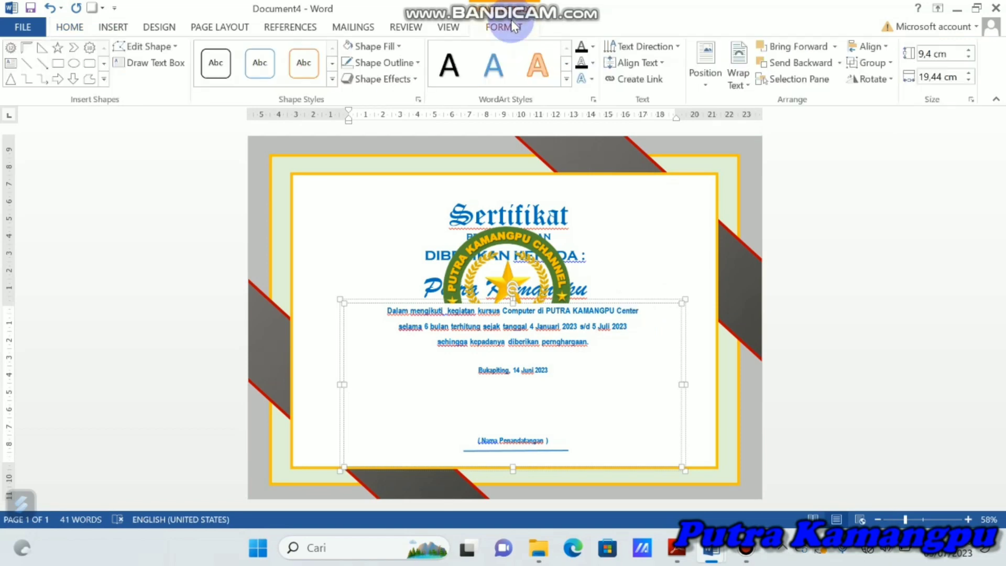
click(396, 46)
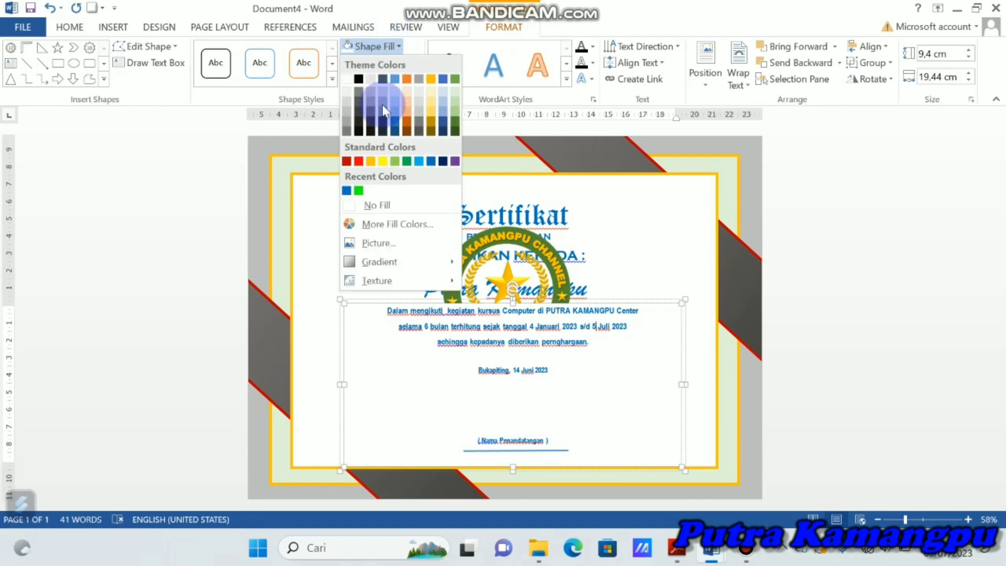
click(384, 206)
click(620, 264)
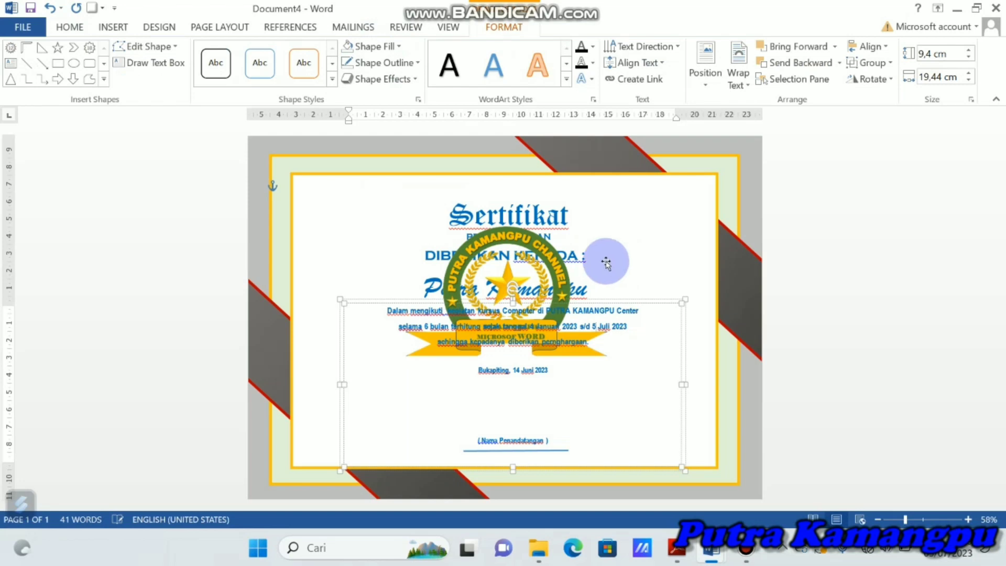
click(575, 256)
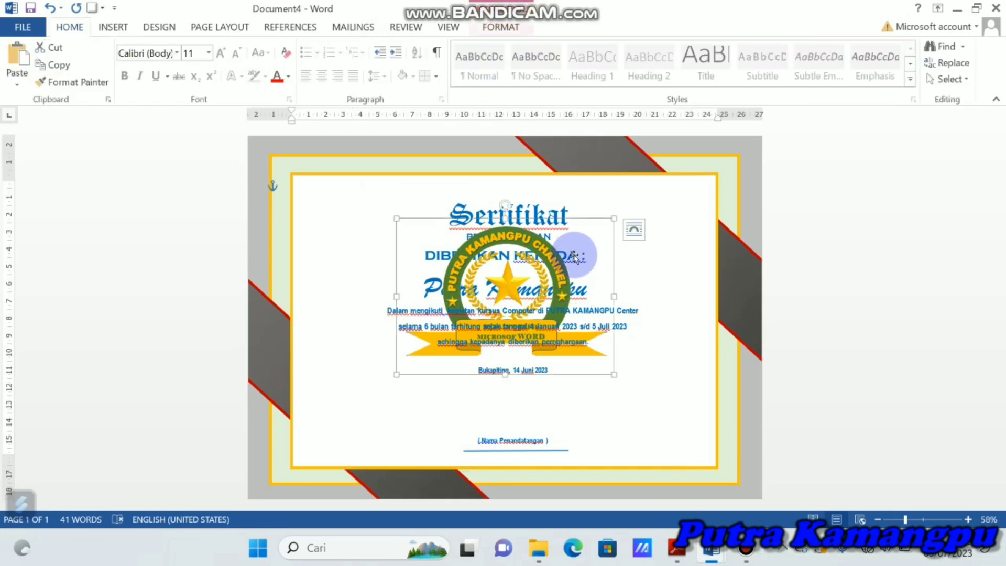
Step: Drag the medal logo lower, then bring the recipient-name box forward and give it No Fill
double_click(437, 255)
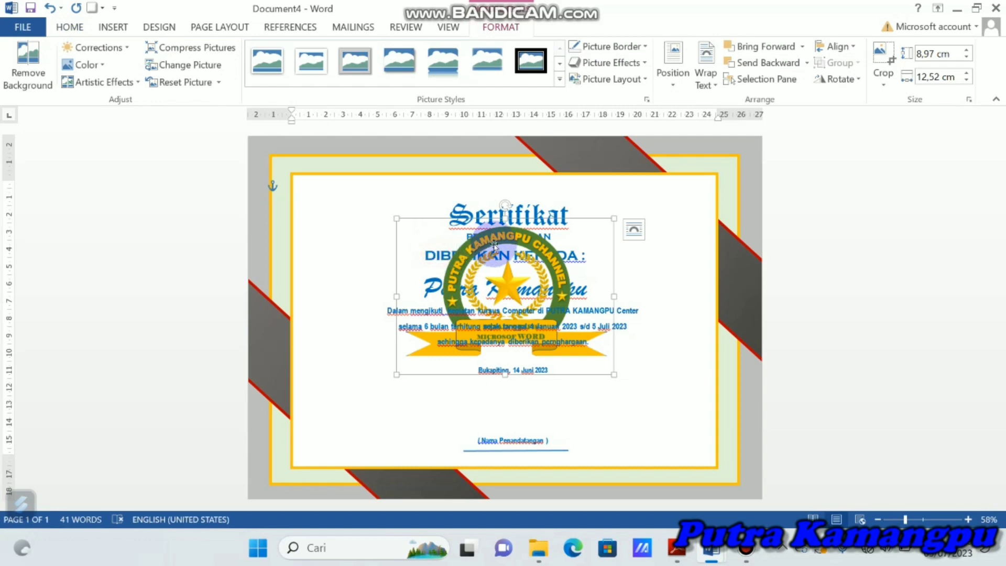
drag(495, 245, 490, 337)
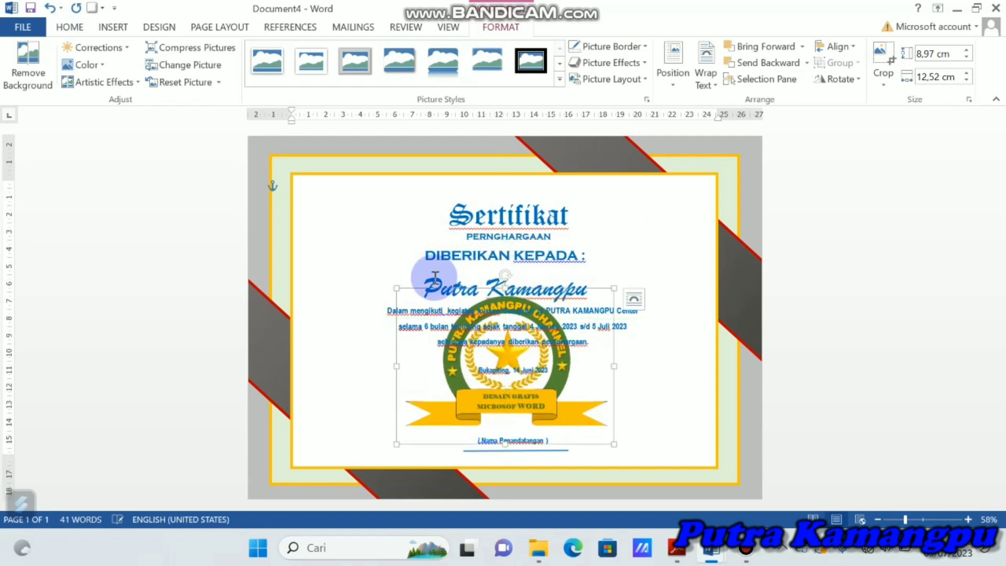
click(436, 273)
click(913, 98)
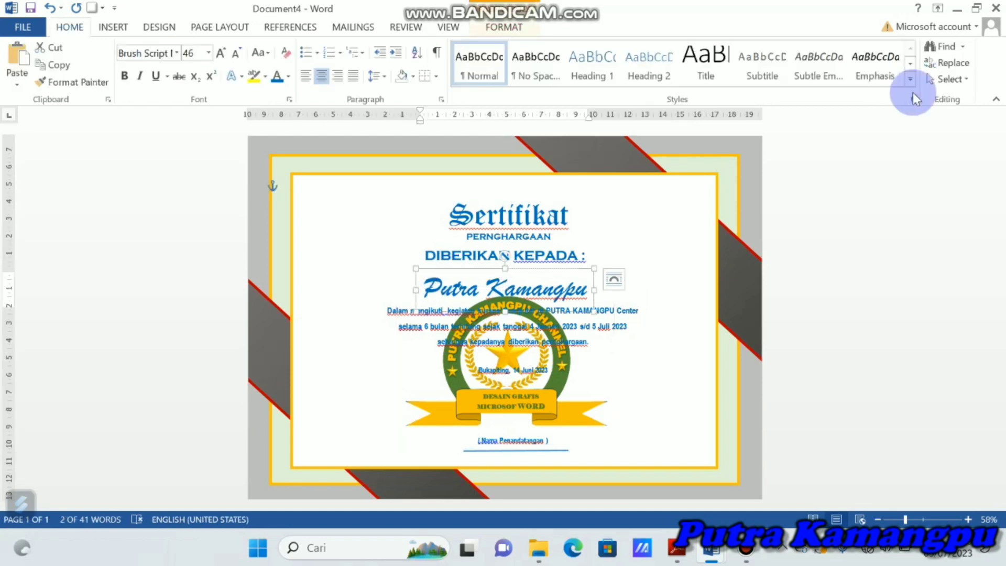
click(517, 26)
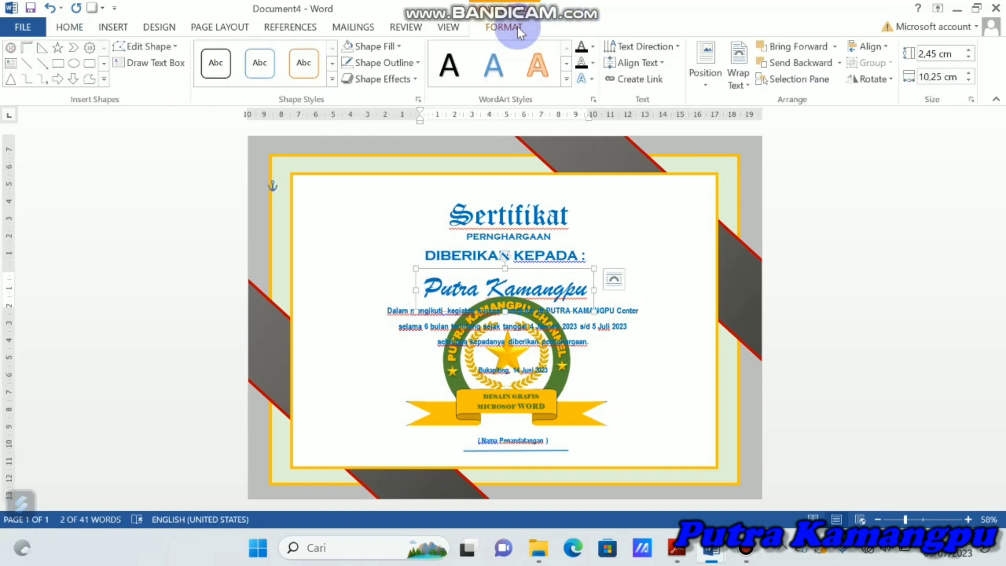
click(826, 48)
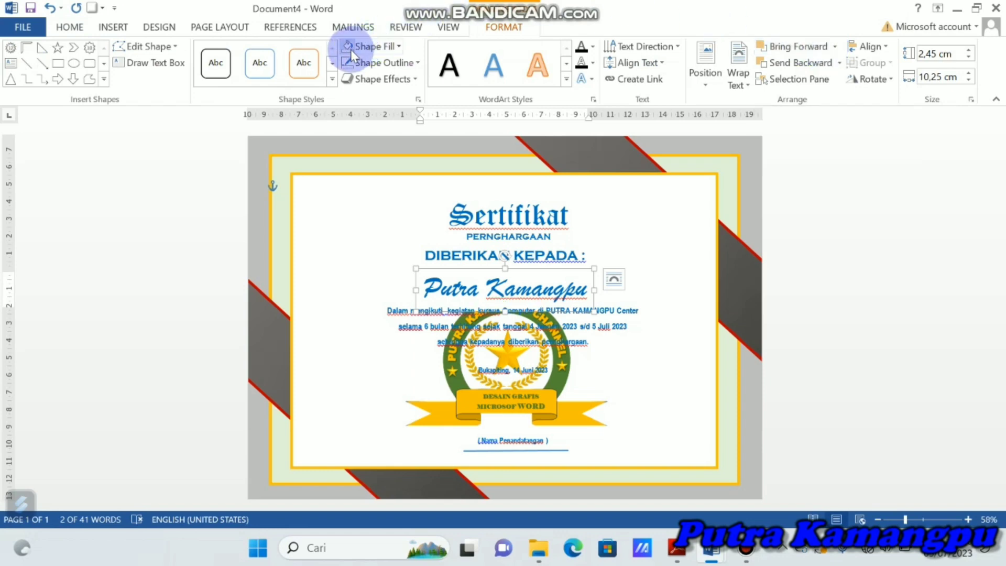
click(403, 46)
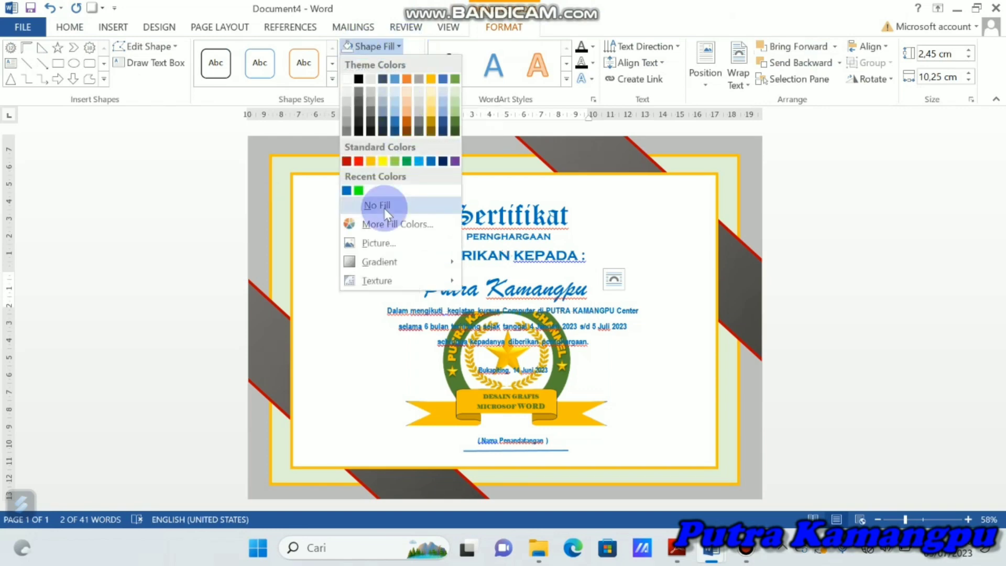
click(385, 207)
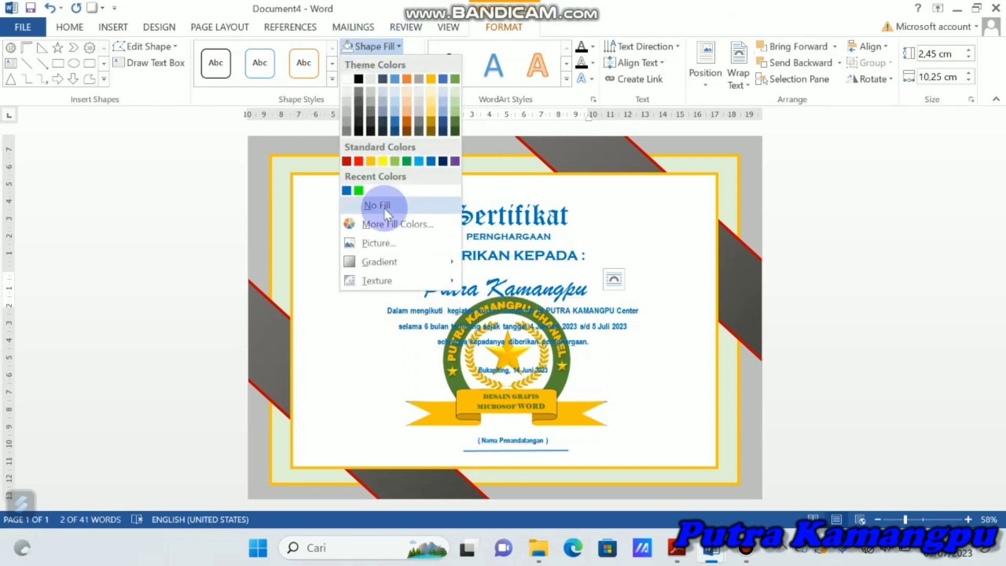
Step: Give the DIBERIKAN KEPADA box No Fill and drag the body text box up over the name
click(548, 257)
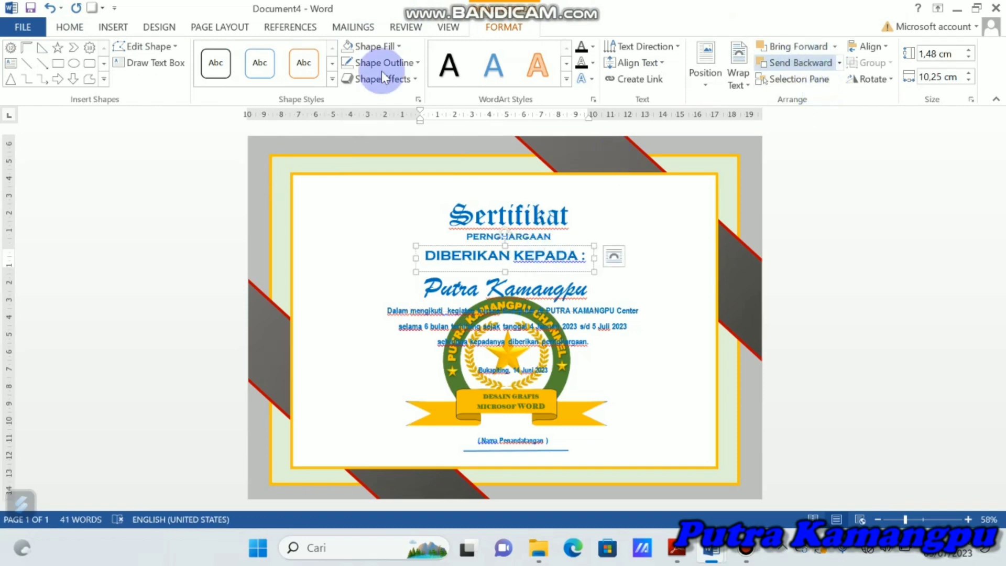
click(397, 45)
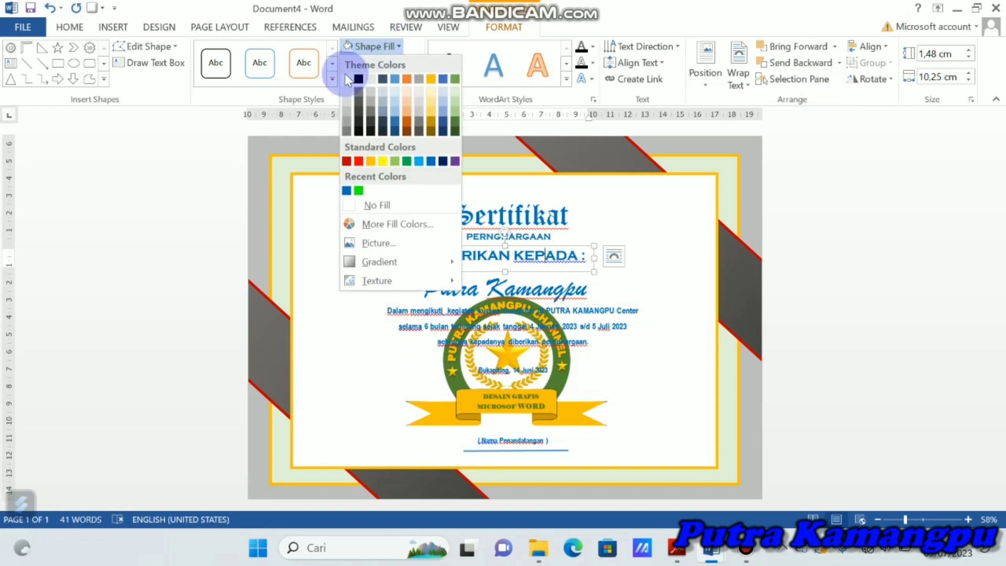
click(377, 206)
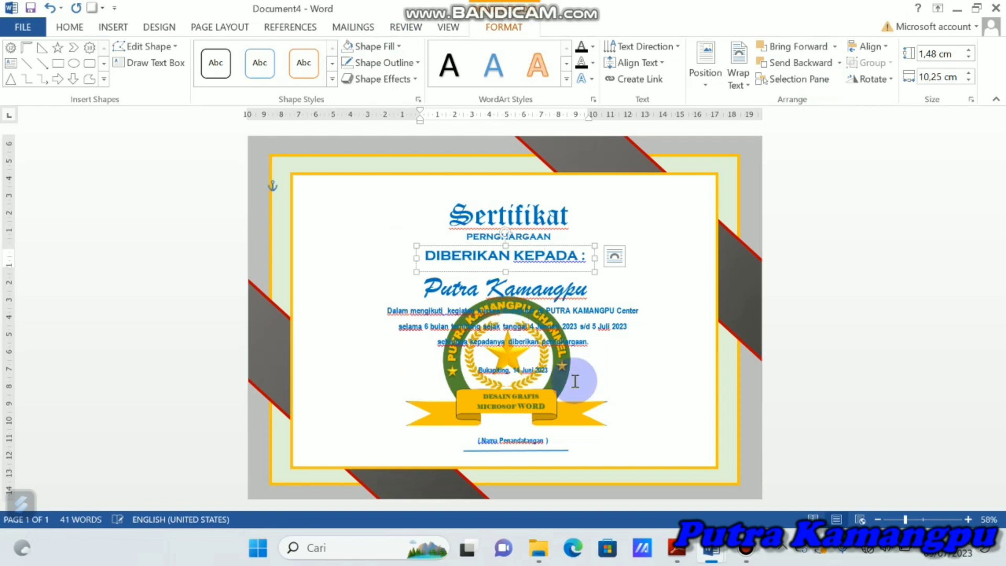
click(535, 401)
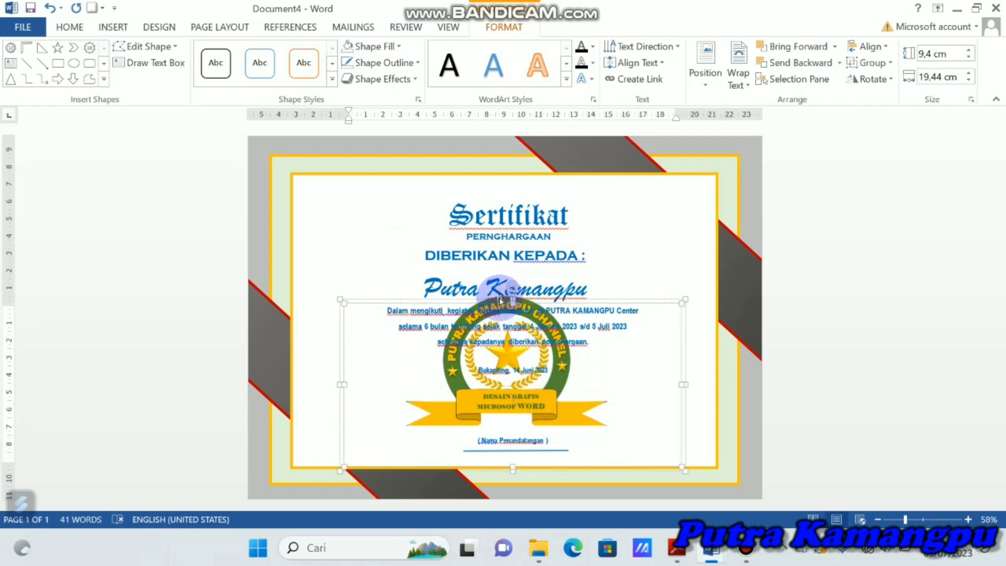
drag(509, 294, 498, 257)
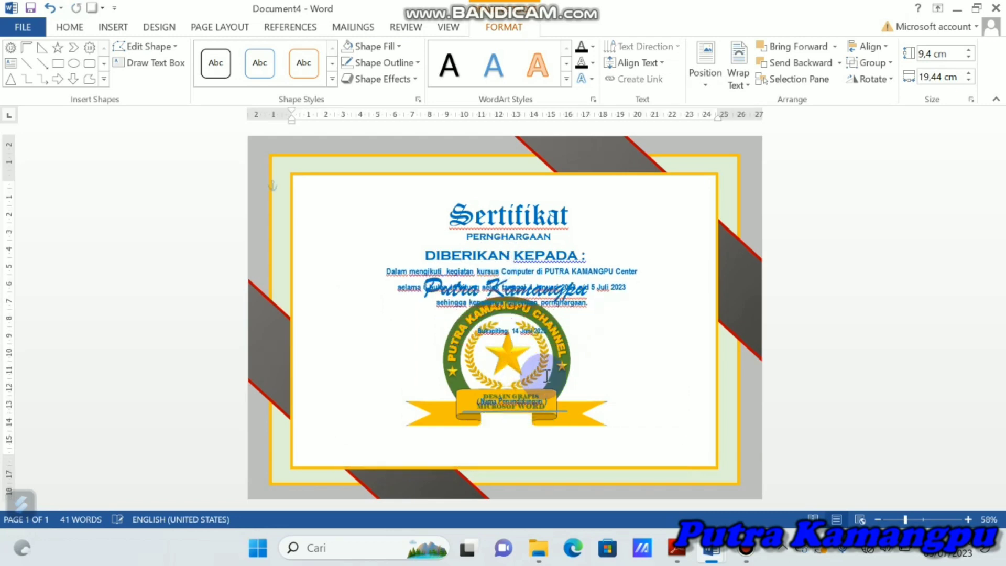
Step: Drag the body text box down-left on the panel and move the medal logo up over the headings
click(517, 373)
click(565, 418)
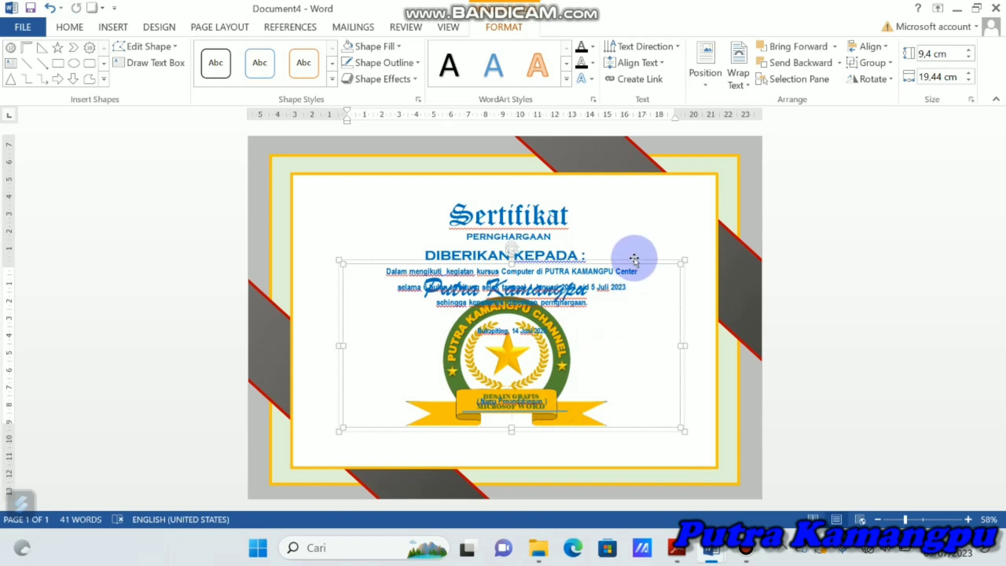
mouse_move(634, 262)
mouse_down()
mouse_move(546, 327)
mouse_move(520, 315)
mouse_up()
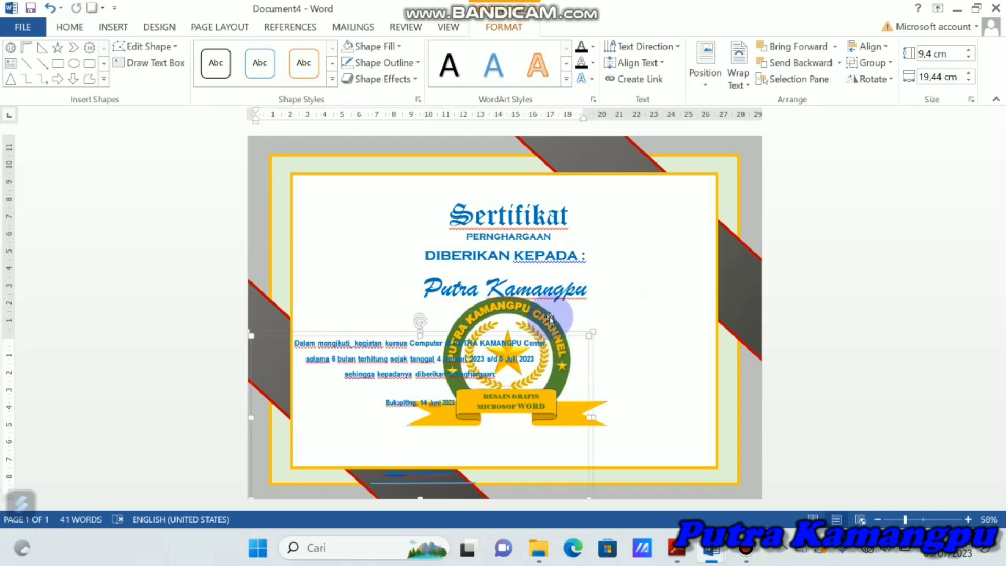
click(550, 317)
drag(548, 269, 547, 236)
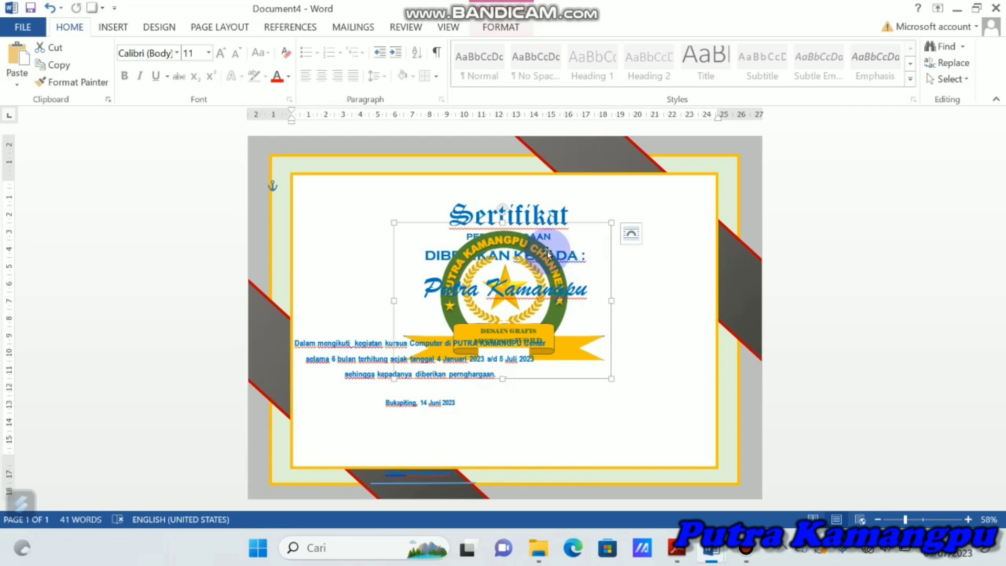
Step: Move the medal logo below the name, then bring the DIBERIKAN KEPADA box forward with No Fill
drag(546, 260, 561, 333)
drag(563, 254, 566, 259)
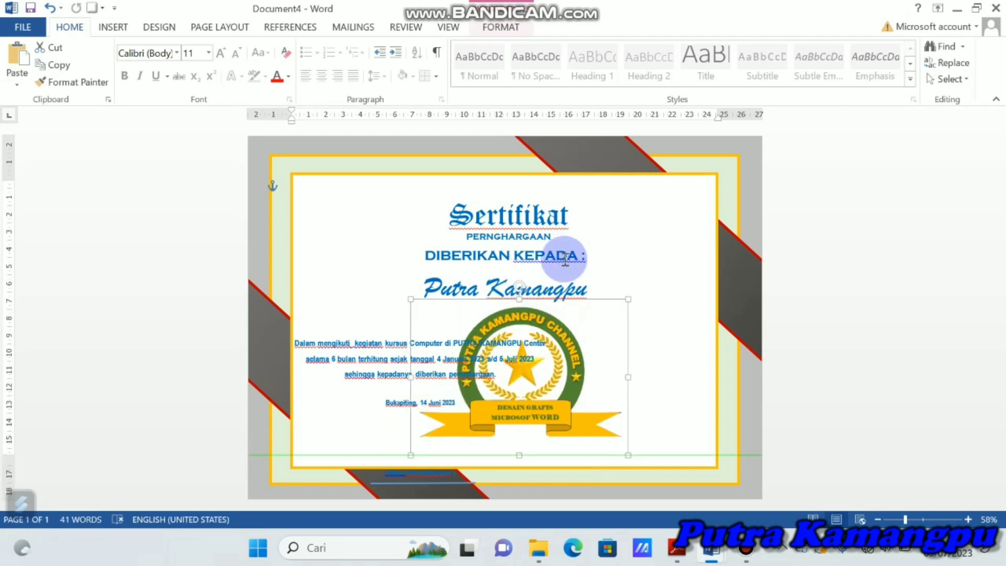
click(566, 259)
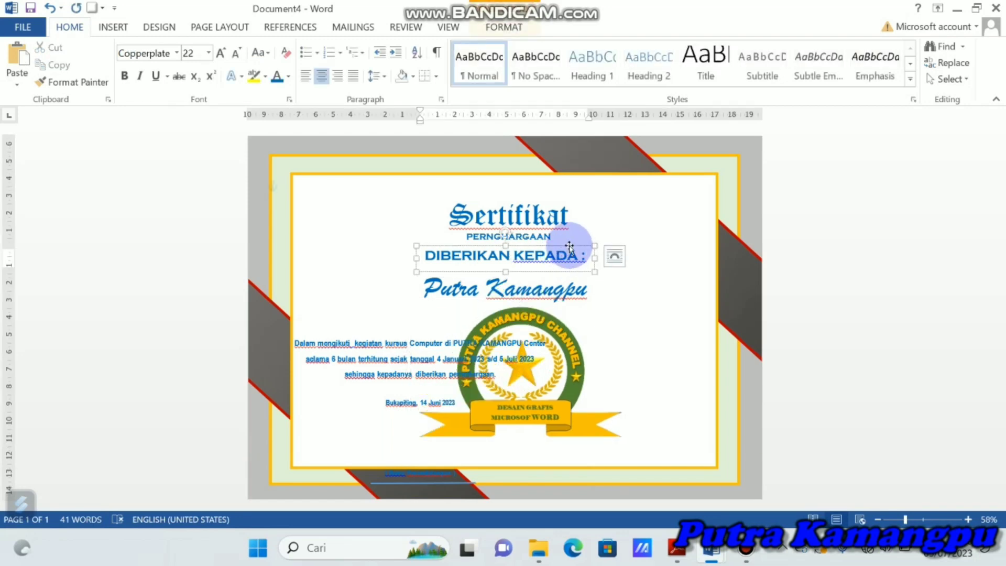
click(569, 246)
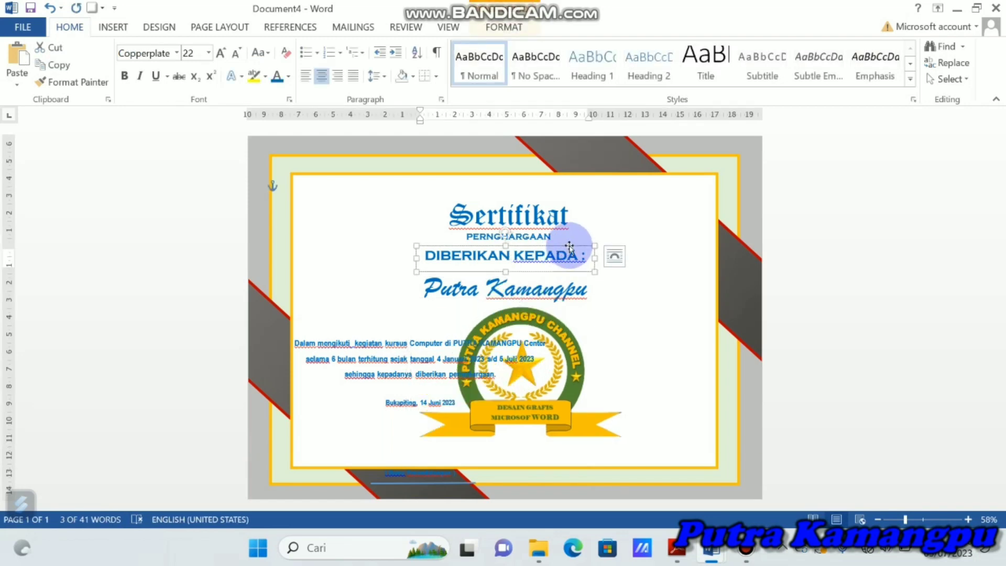
click(517, 26)
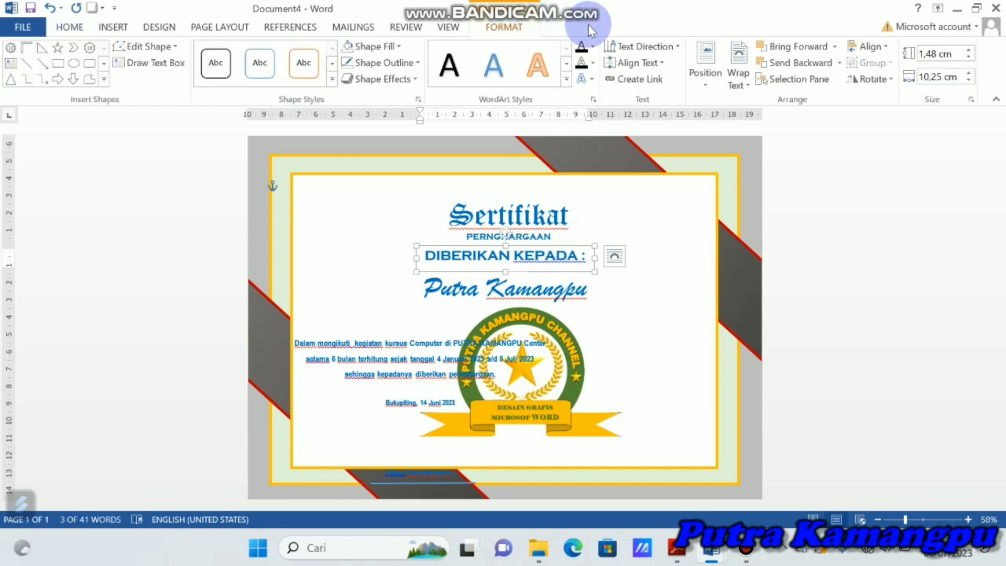
click(825, 47)
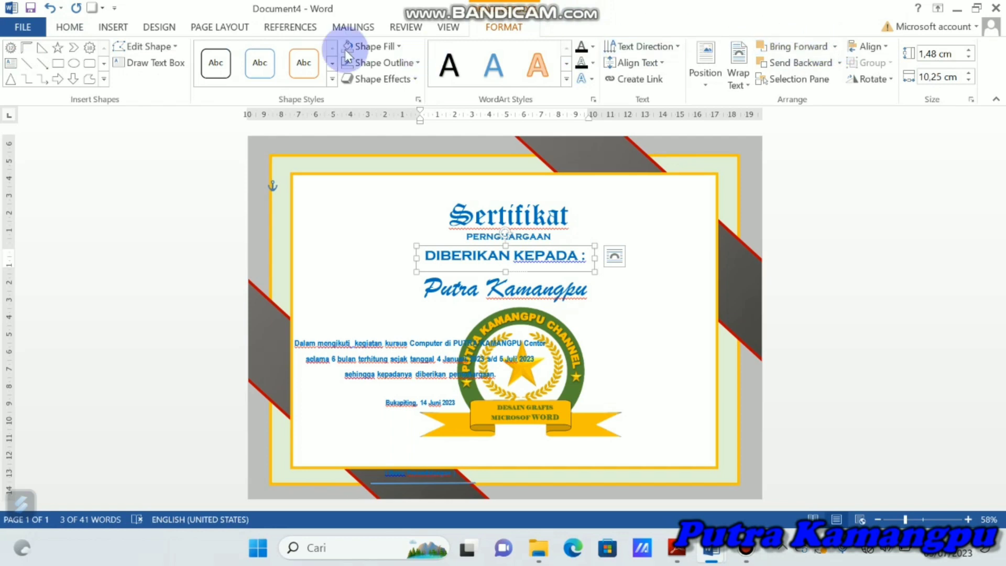
click(401, 46)
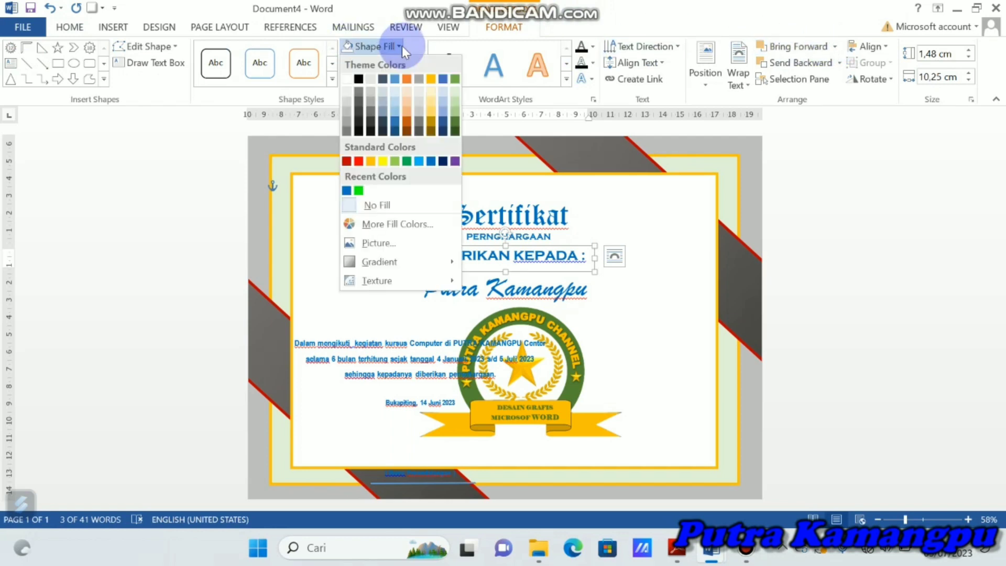
click(384, 203)
click(588, 315)
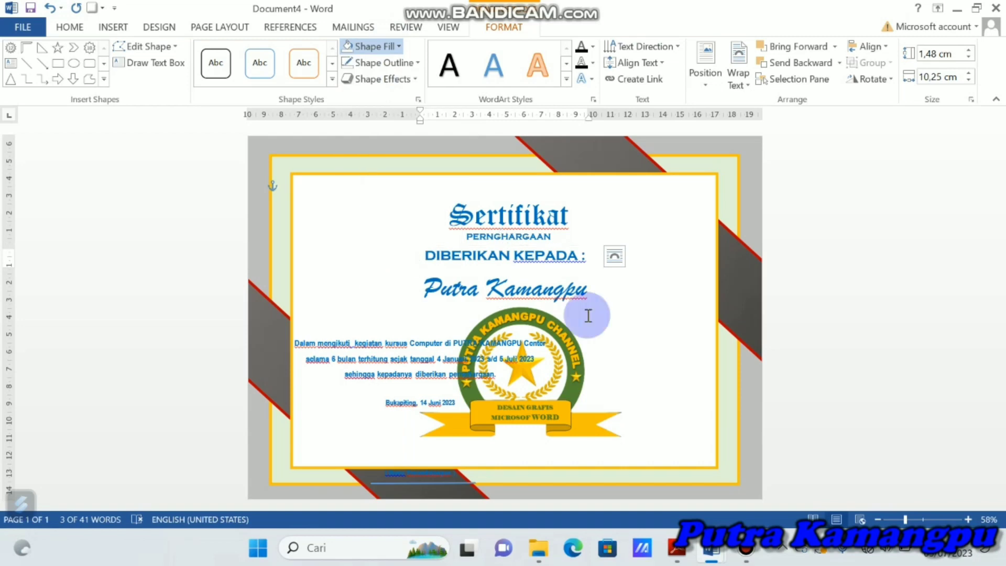
Step: Reposition the medal logo beside the title, nudging it slightly left and down
click(552, 324)
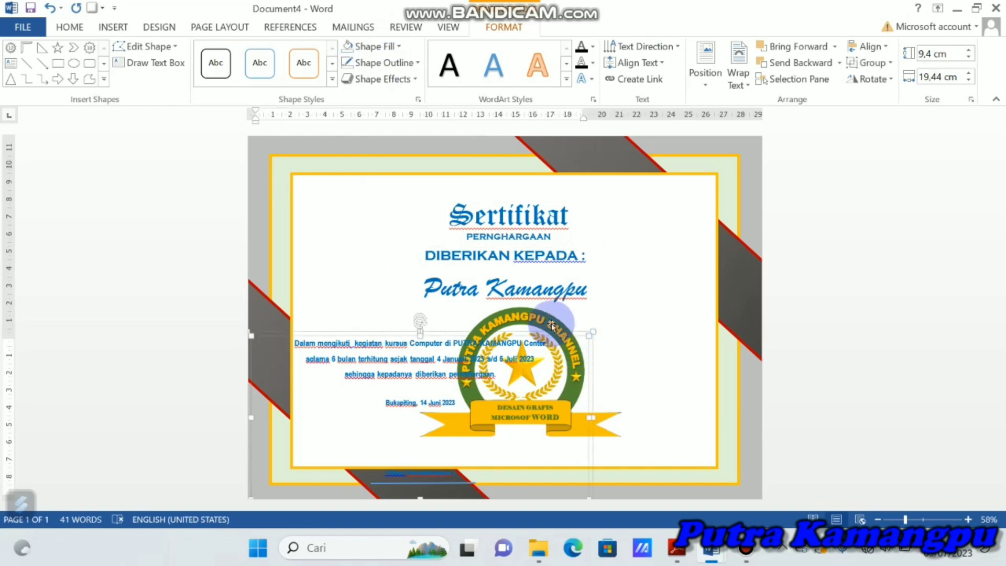
mouse_move(552, 324)
mouse_down()
mouse_move(518, 254)
mouse_move(529, 253)
mouse_up()
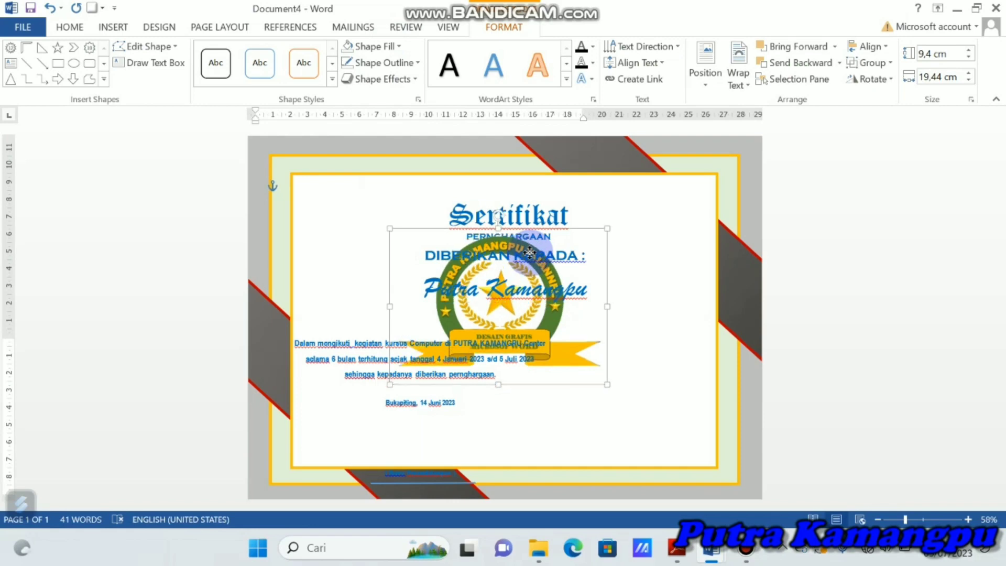
click(373, 408)
click(442, 373)
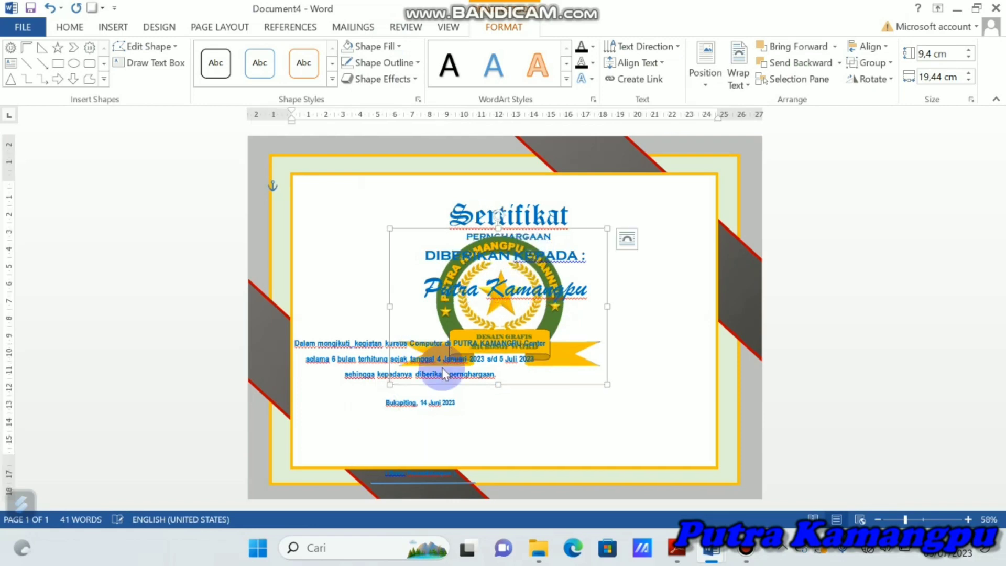
mouse_move(400, 334)
mouse_down()
mouse_move(507, 304)
mouse_move(396, 331)
mouse_up()
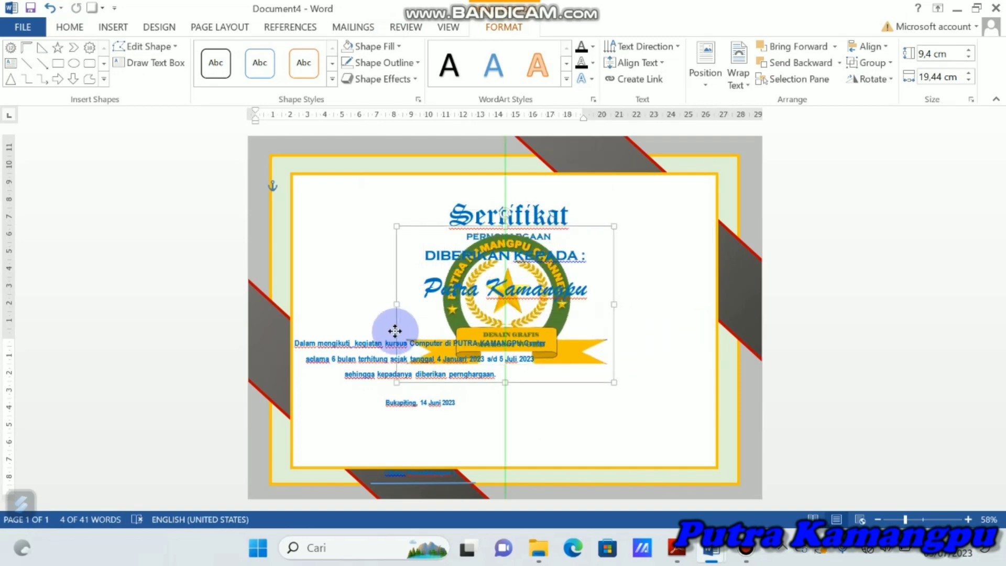
drag(395, 331, 380, 340)
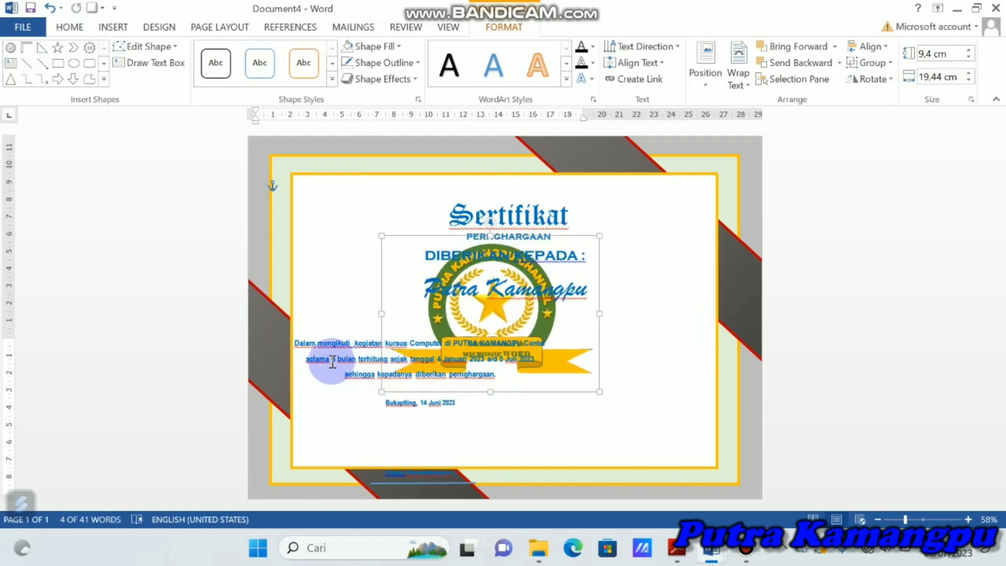
Step: Undo the accidental panel move and drag the body text box to the page centre
click(338, 344)
click(329, 338)
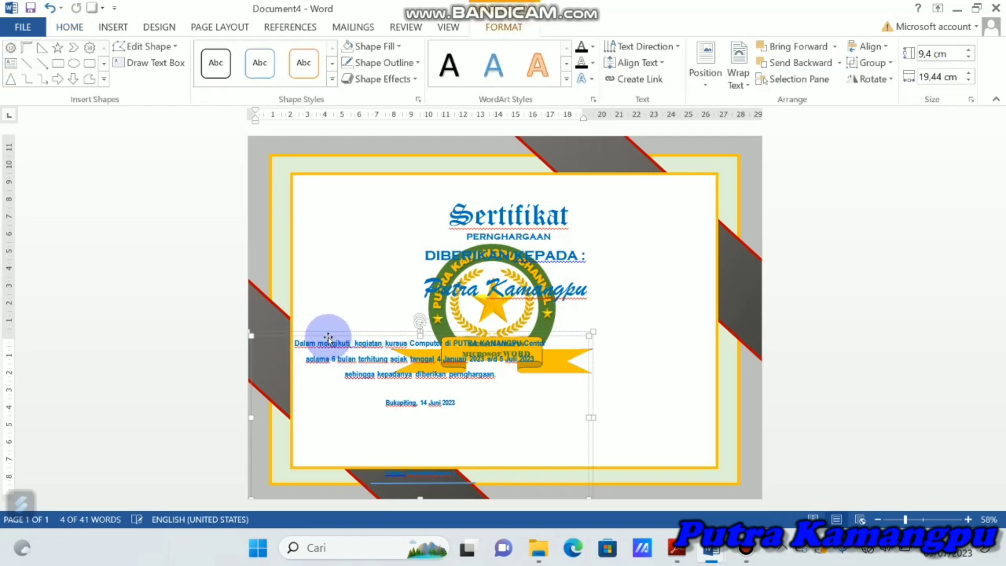
drag(328, 338, 416, 320)
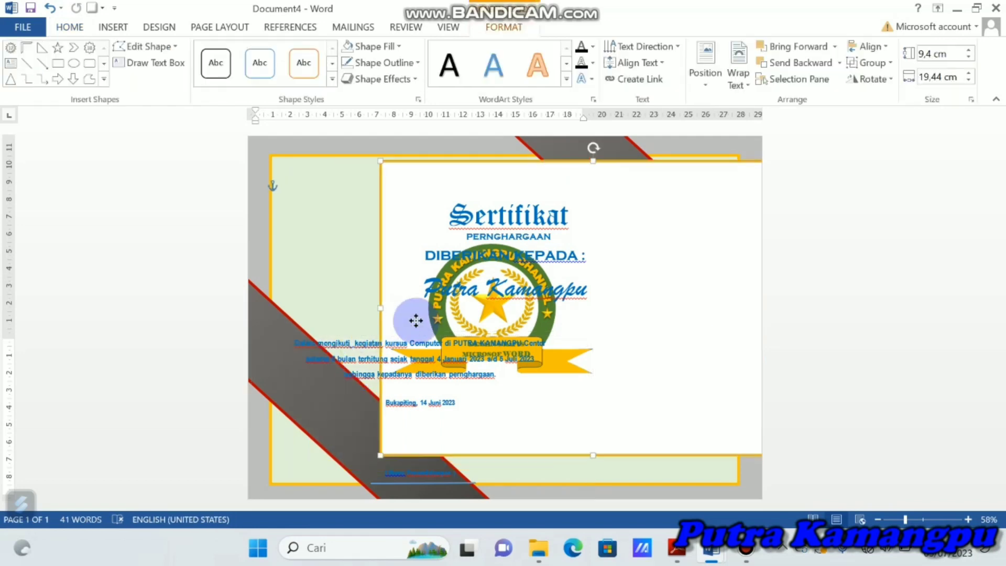
click(417, 322)
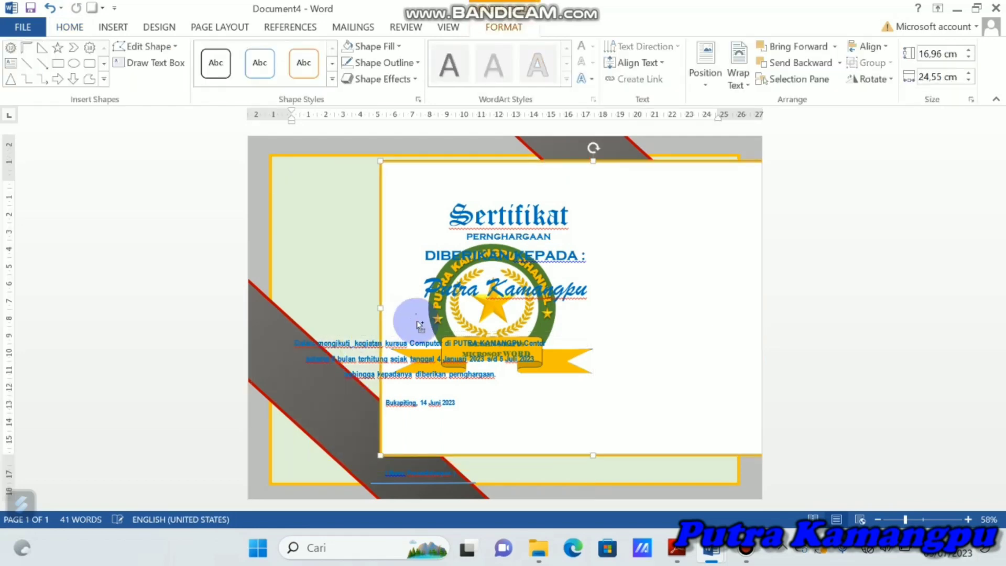
key(ctrl+z)
click(371, 332)
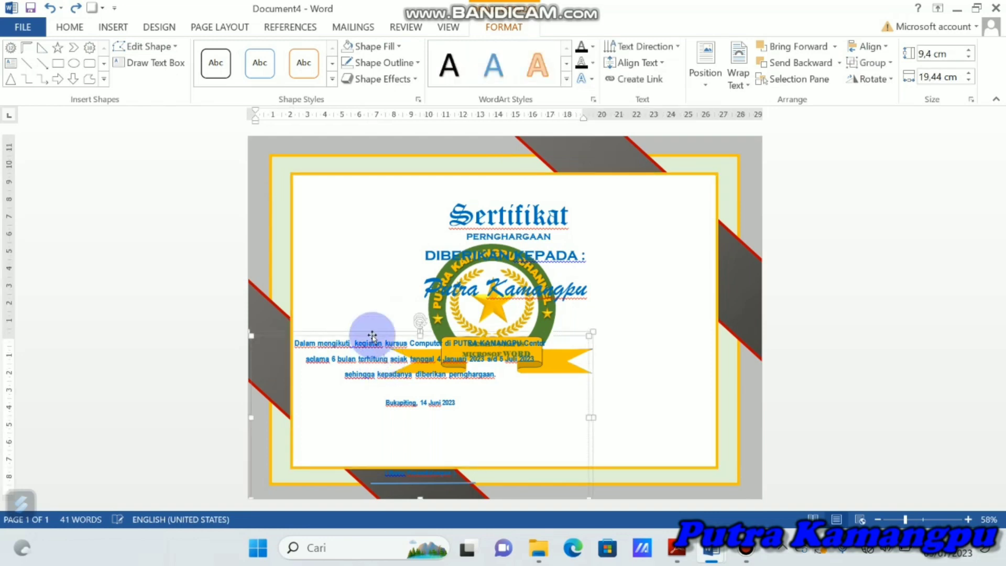
click(380, 372)
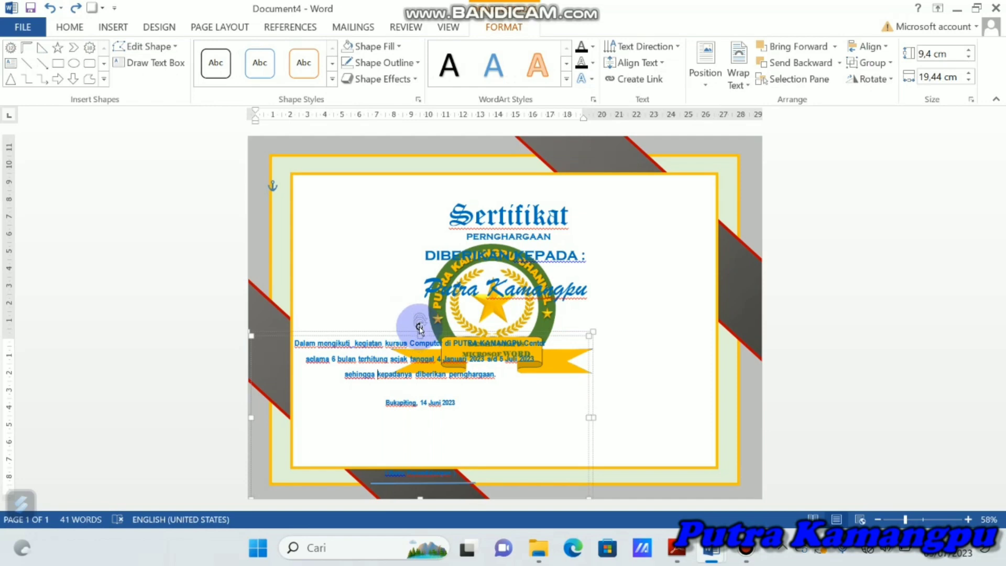
mouse_move(422, 321)
mouse_down()
mouse_move(449, 315)
mouse_move(426, 333)
mouse_move(495, 297)
mouse_move(497, 313)
mouse_up()
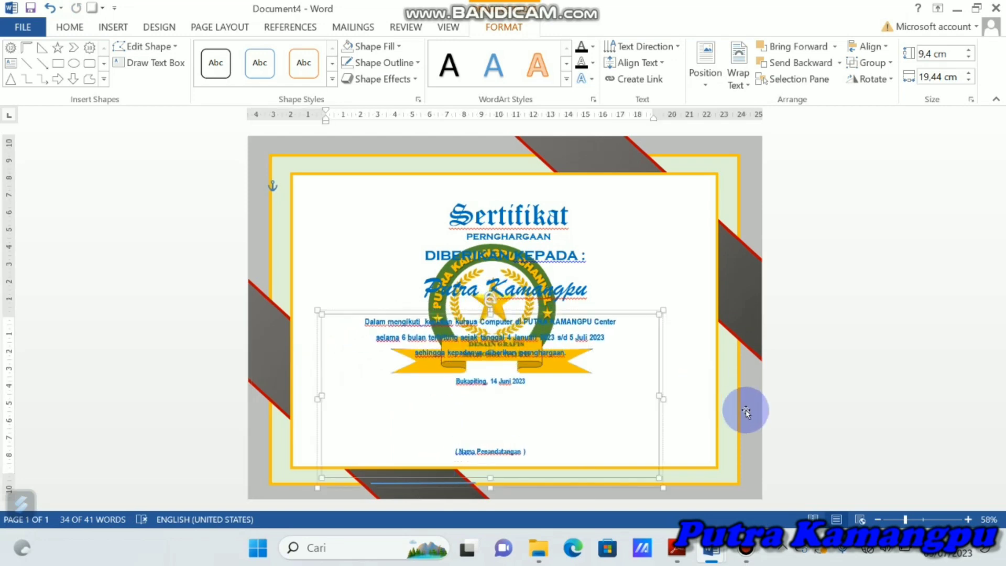
Step: Move the blue signature line up so it sits under the signature text
drag(457, 485, 521, 465)
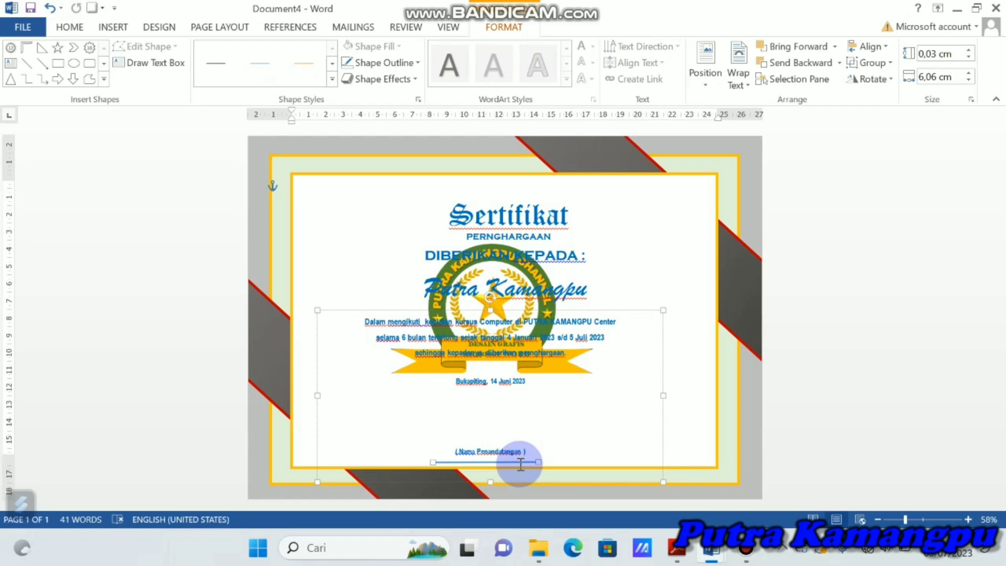
click(554, 368)
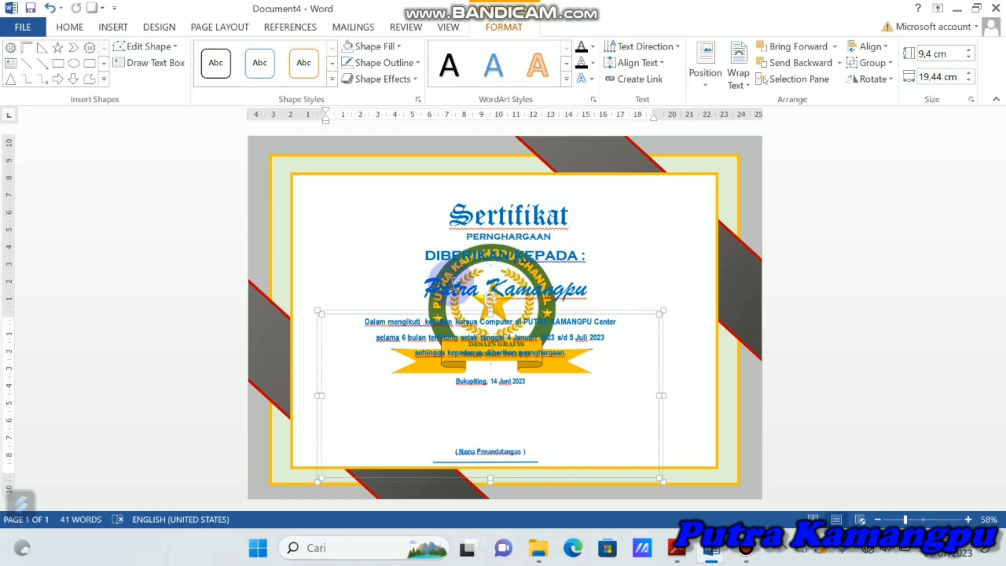
click(445, 269)
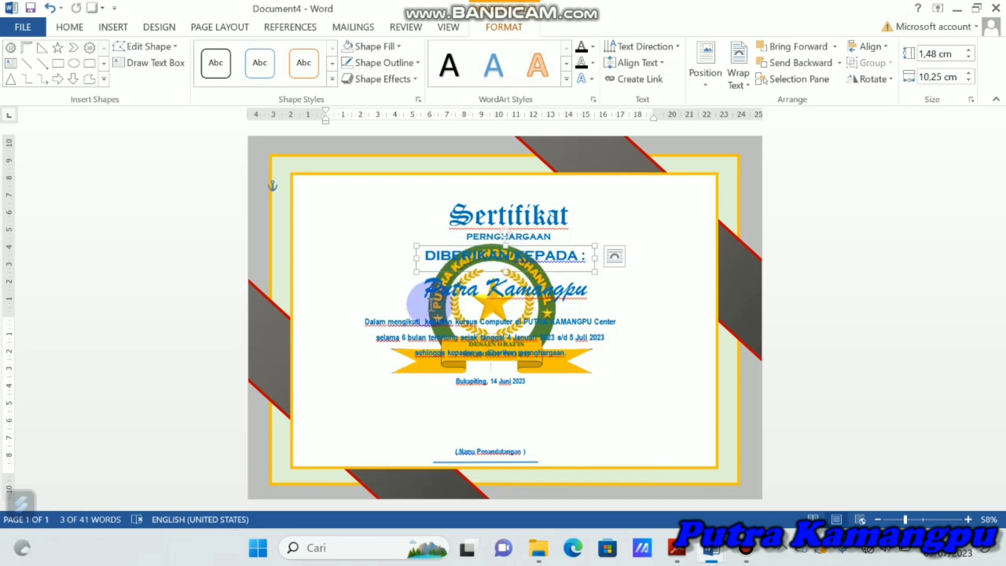
click(454, 293)
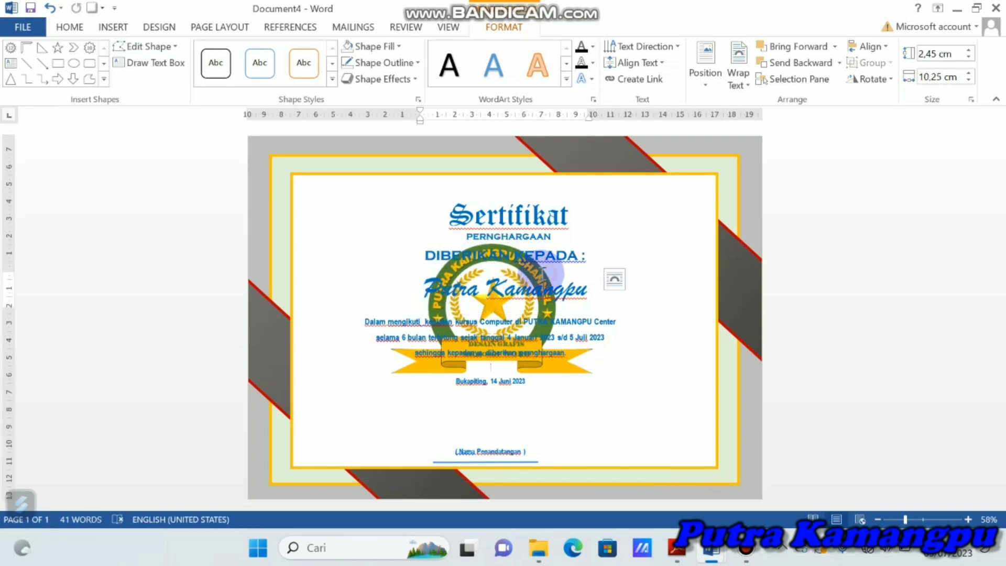
click(524, 348)
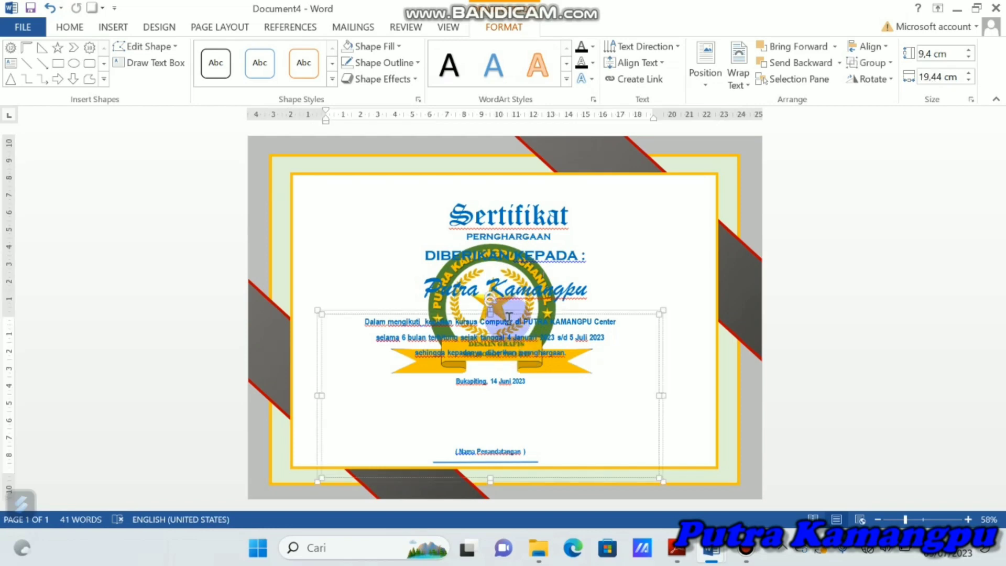
Step: Shift the body text box down so the course lines start below the medal logo
drag(507, 315, 507, 346)
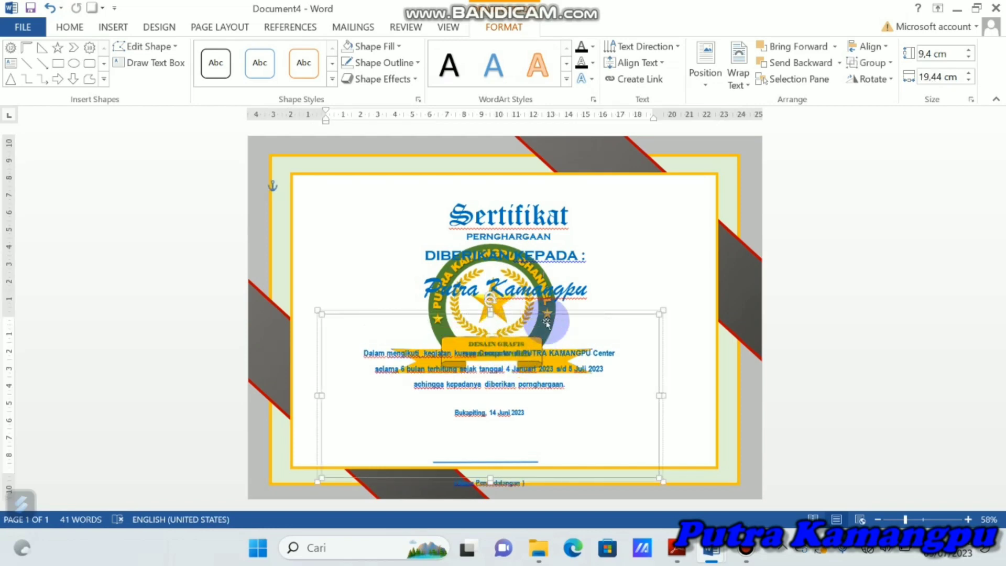
click(546, 323)
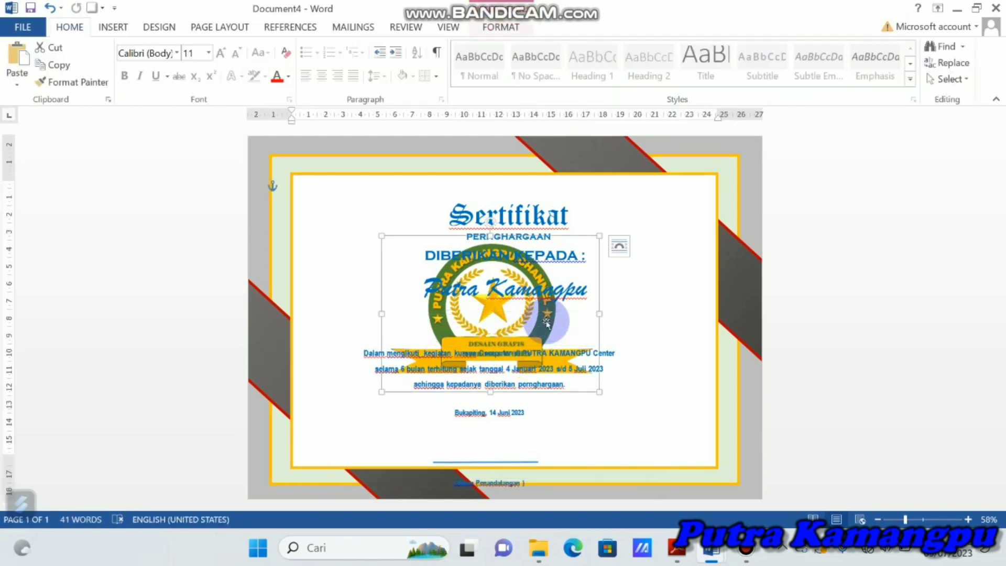
double_click(547, 323)
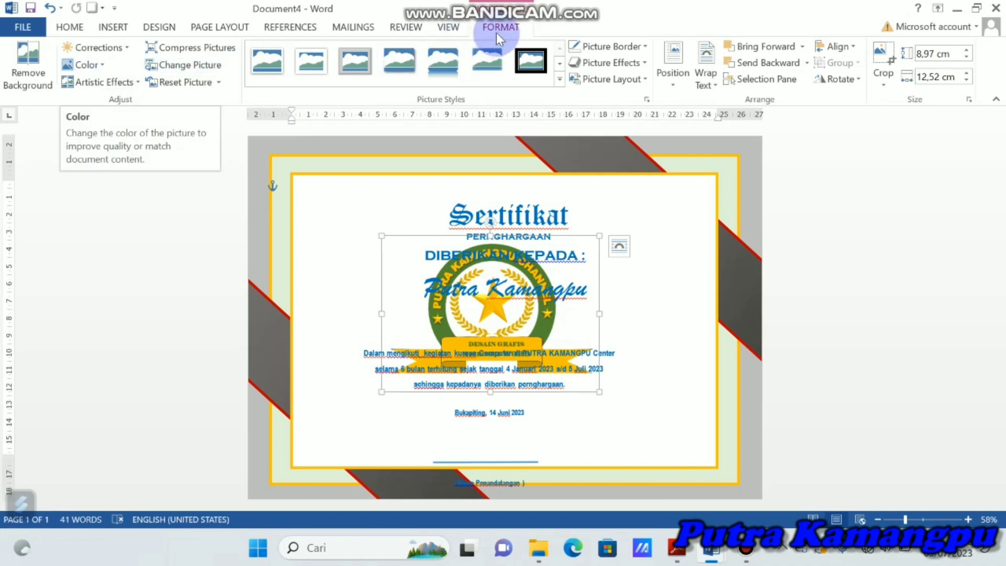
Step: Recolour the medal logo with Washout so it becomes a faint watermark
click(101, 64)
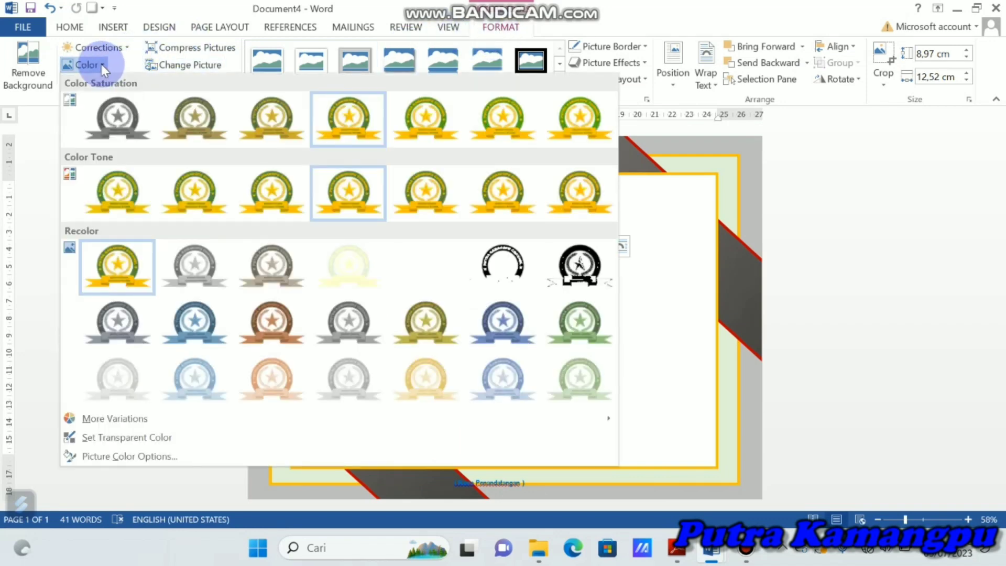
click(342, 267)
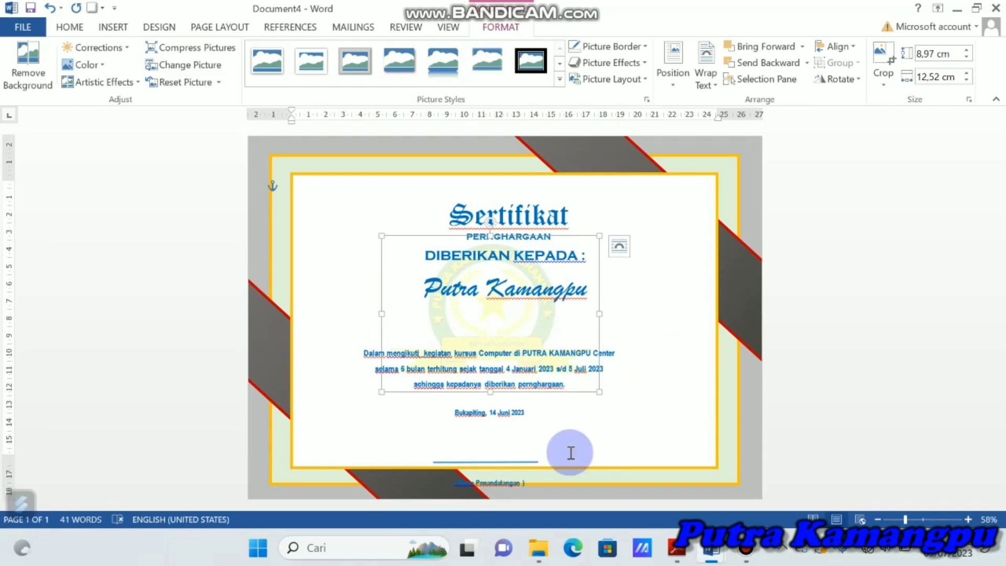
click(467, 447)
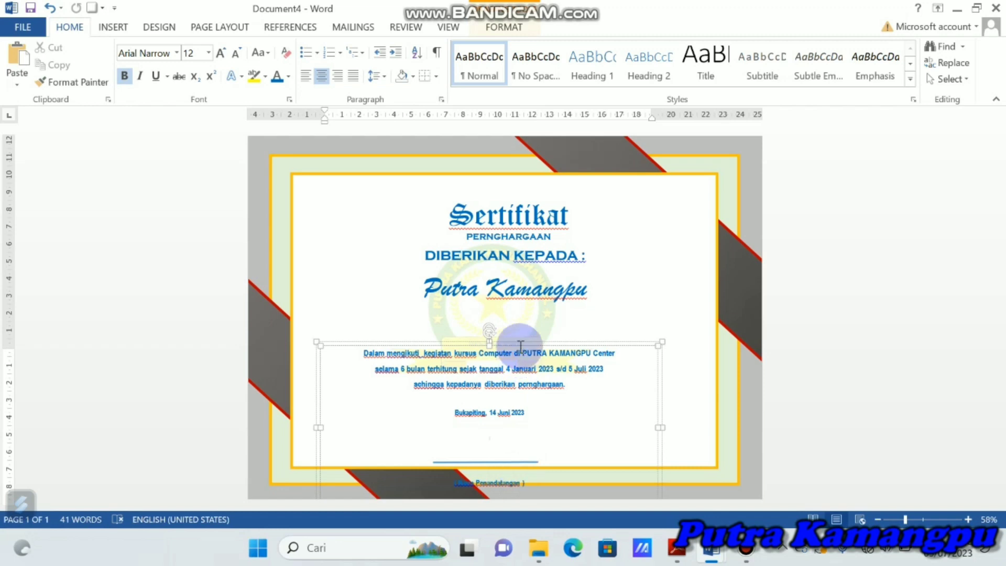
Step: Raise the body text box under the recipient name, deselect, and show all open Word windows
mouse_move(522, 346)
mouse_down()
mouse_move(524, 300)
mouse_move(524, 311)
mouse_up()
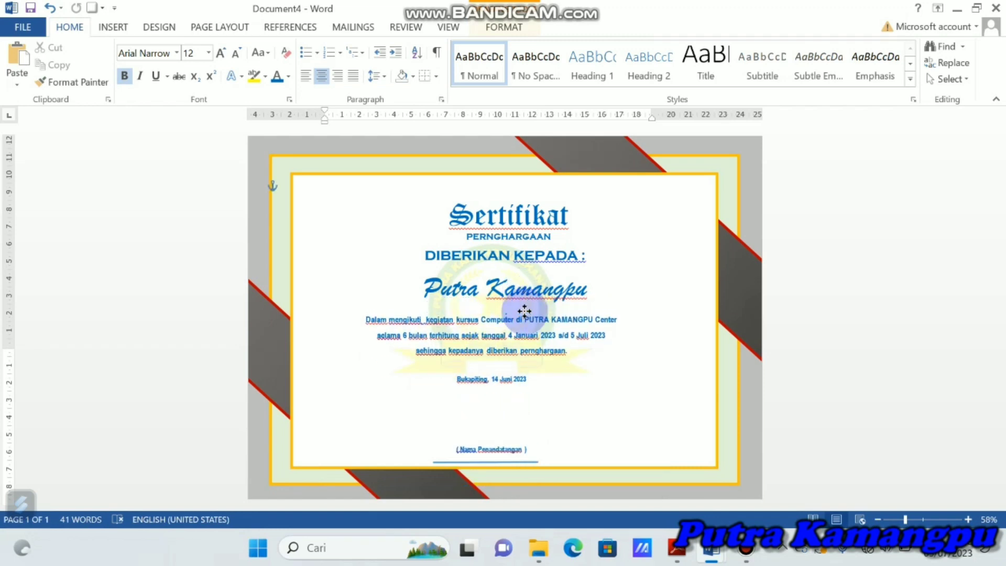
click(810, 314)
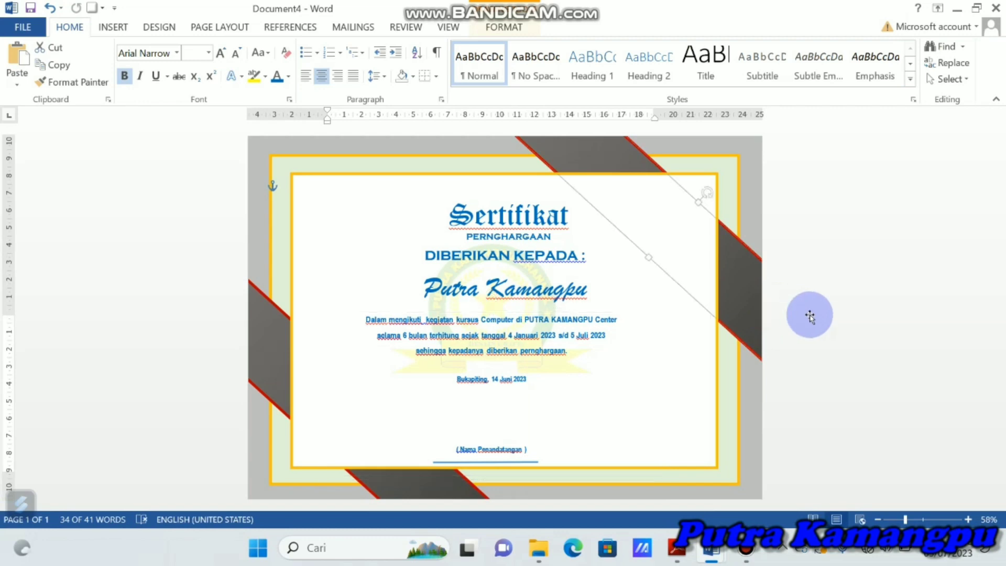
click(810, 314)
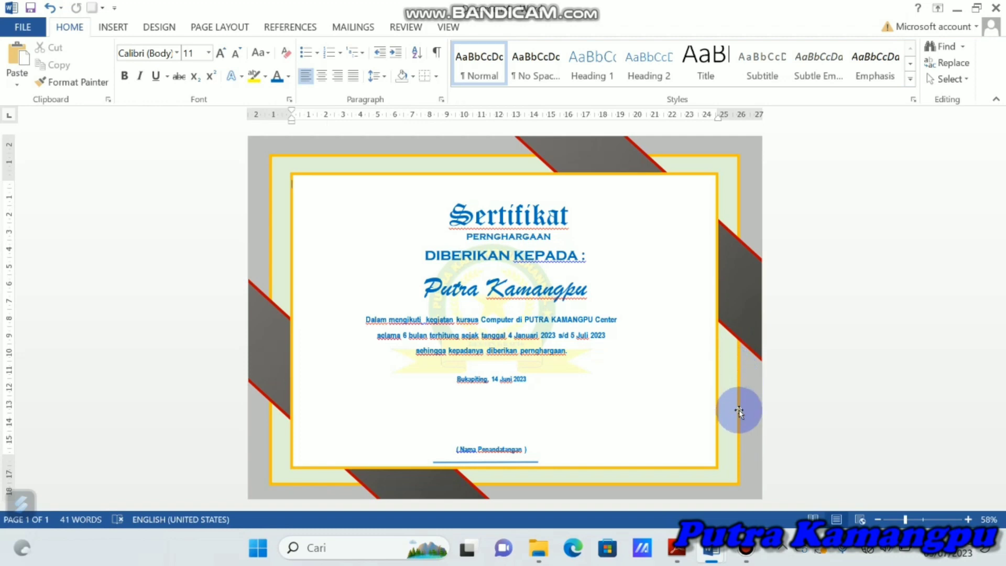
click(711, 550)
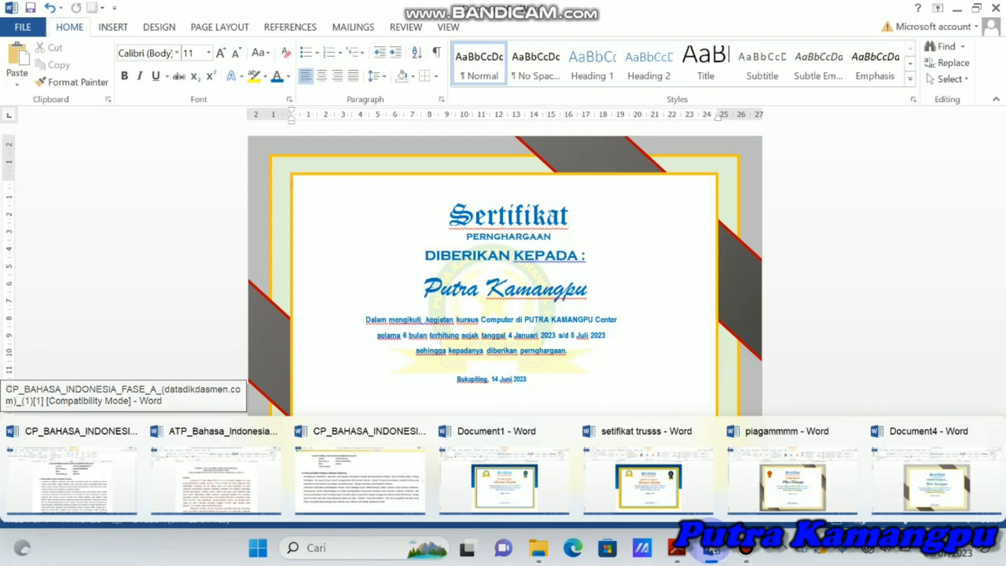
Step: Copy the medal emblem from the piagammmm certificate and paste it top-left inside Document4's border
click(802, 487)
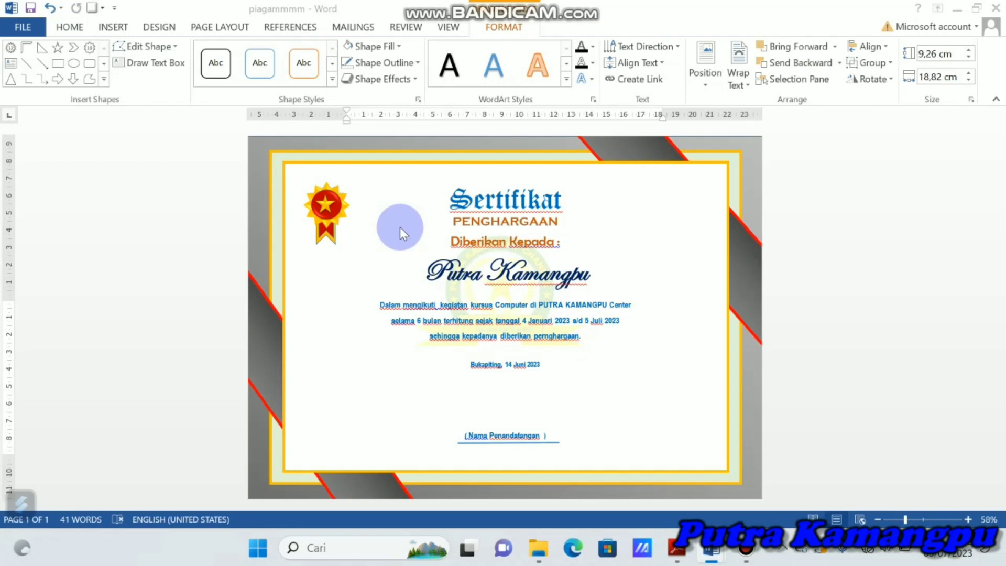
click(334, 198)
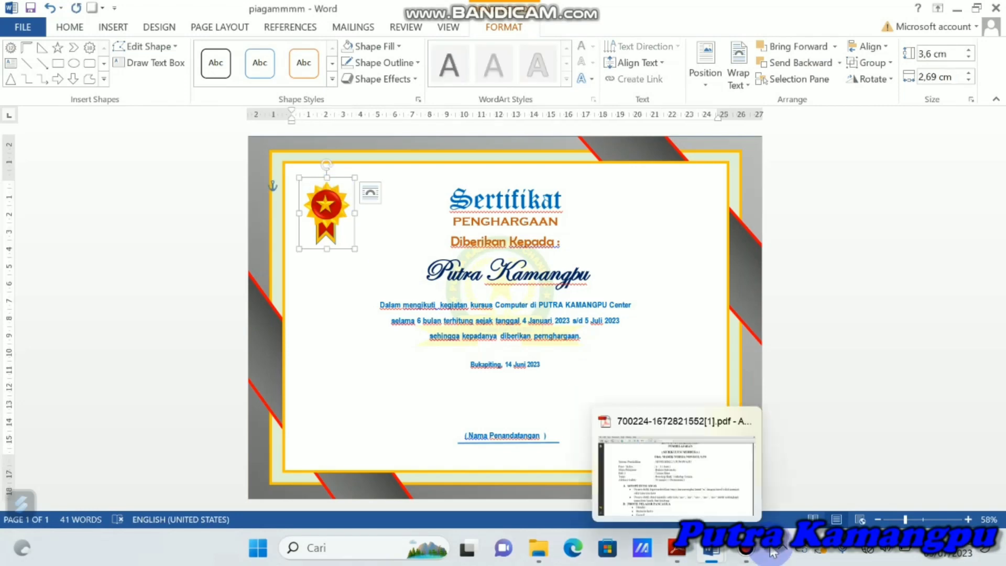
mouse_move(710, 549)
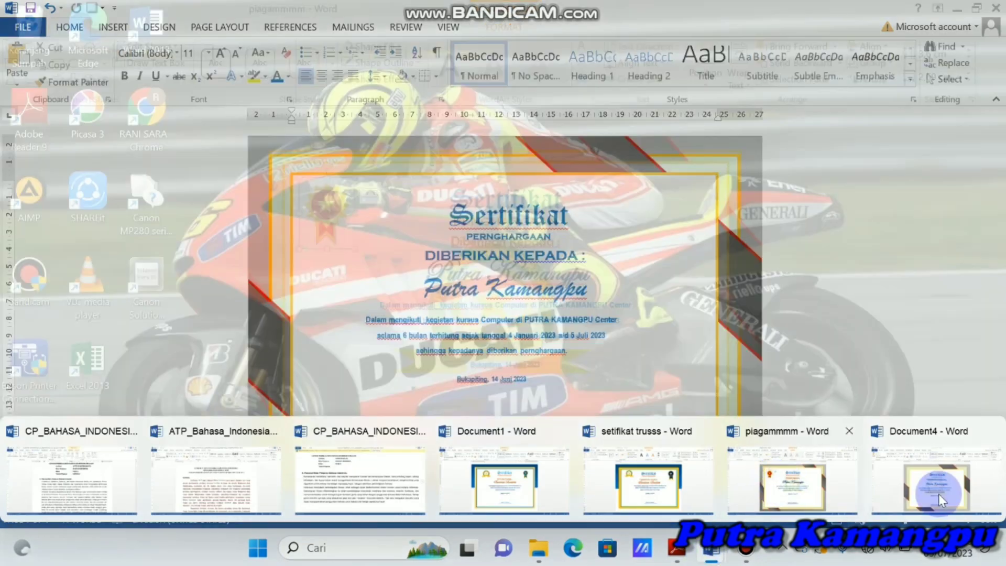
click(939, 495)
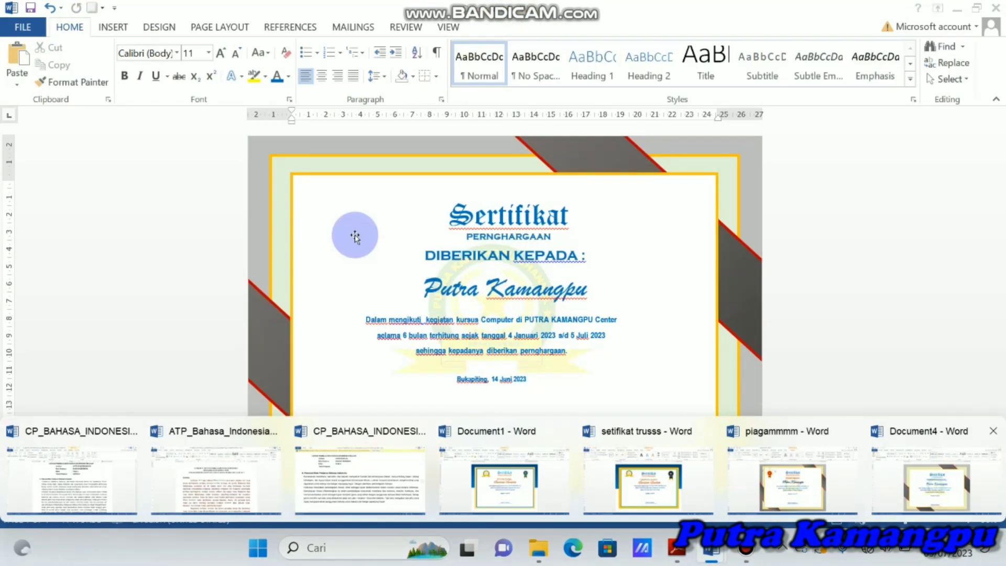
click(355, 236)
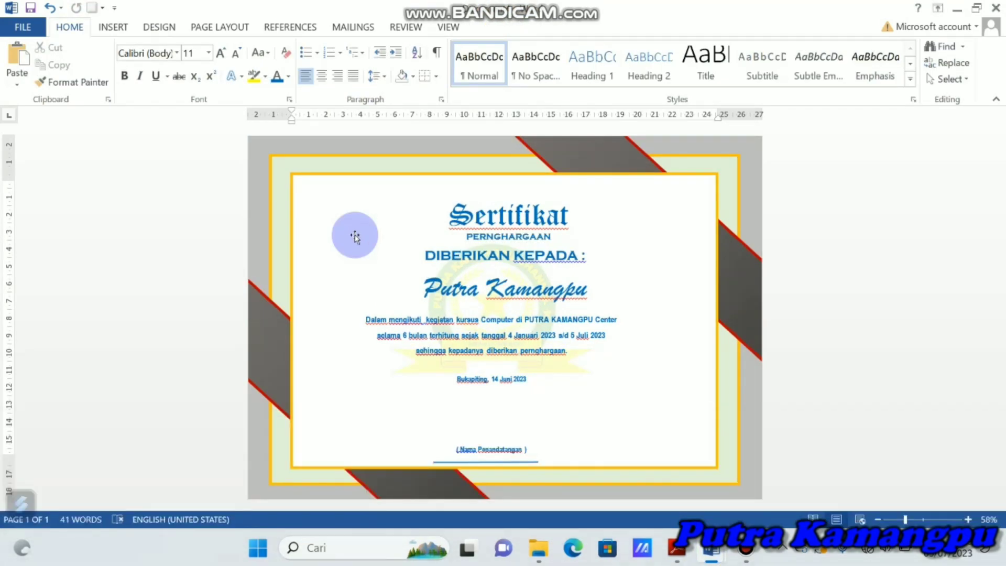
key(ctrl+v)
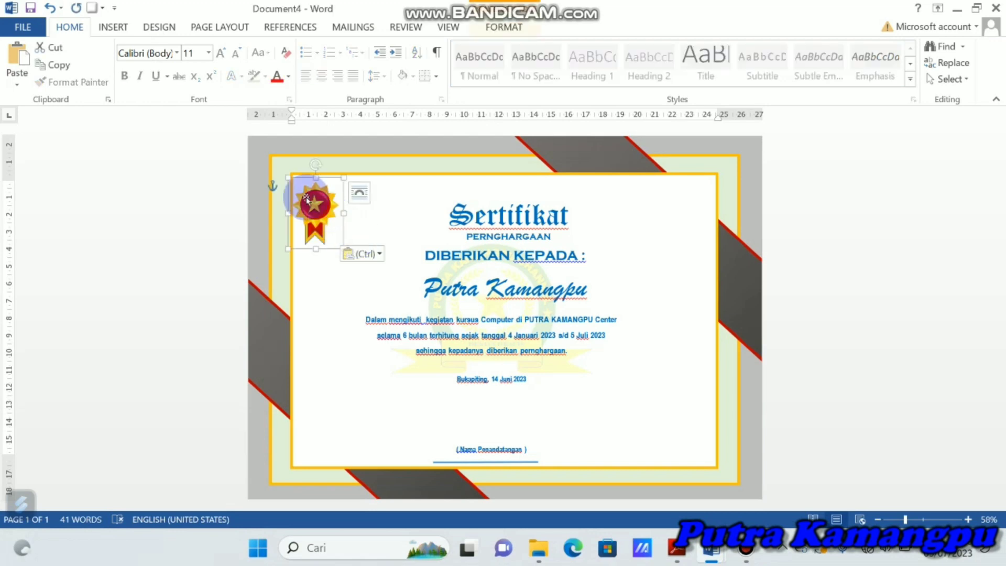
drag(314, 202, 342, 215)
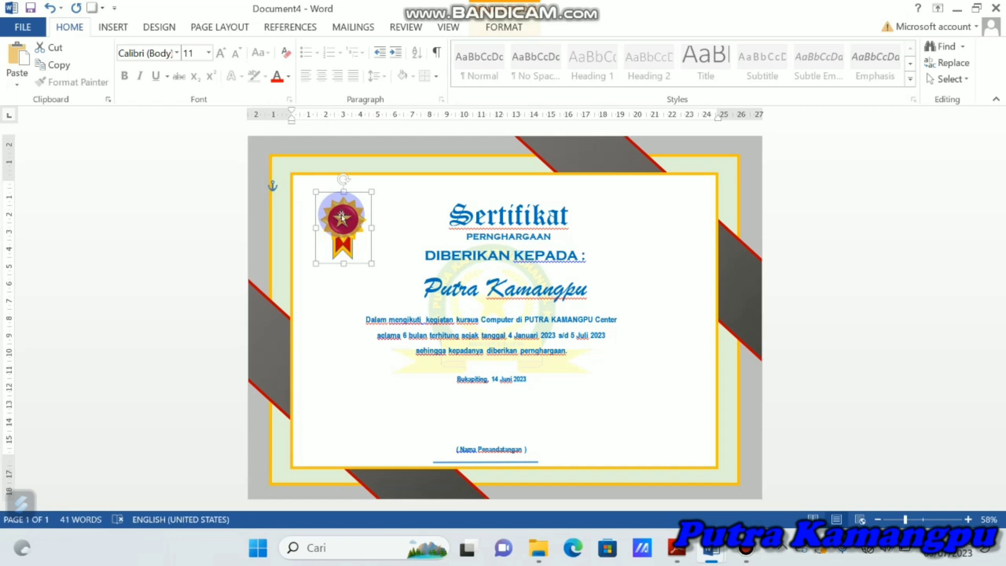
click(796, 305)
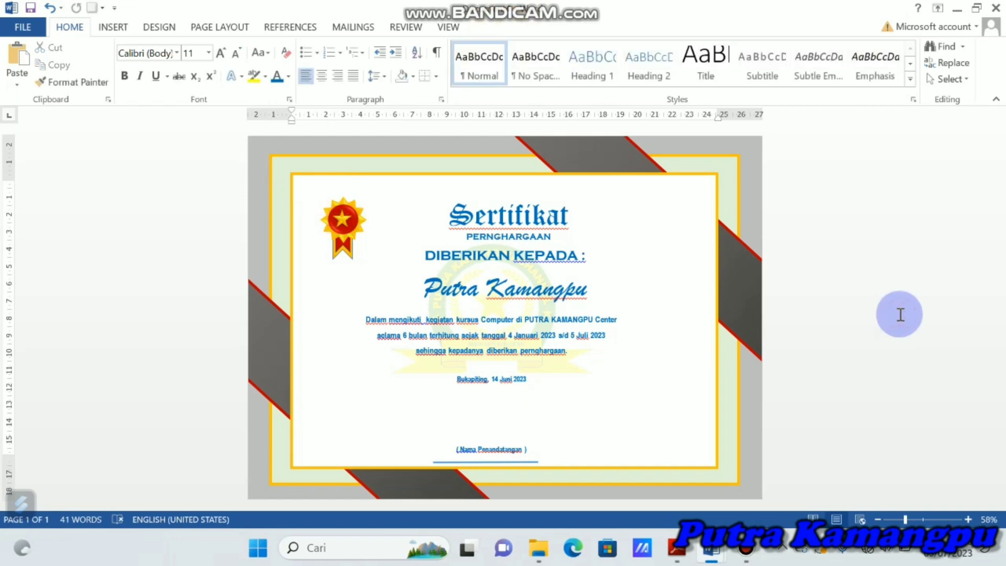